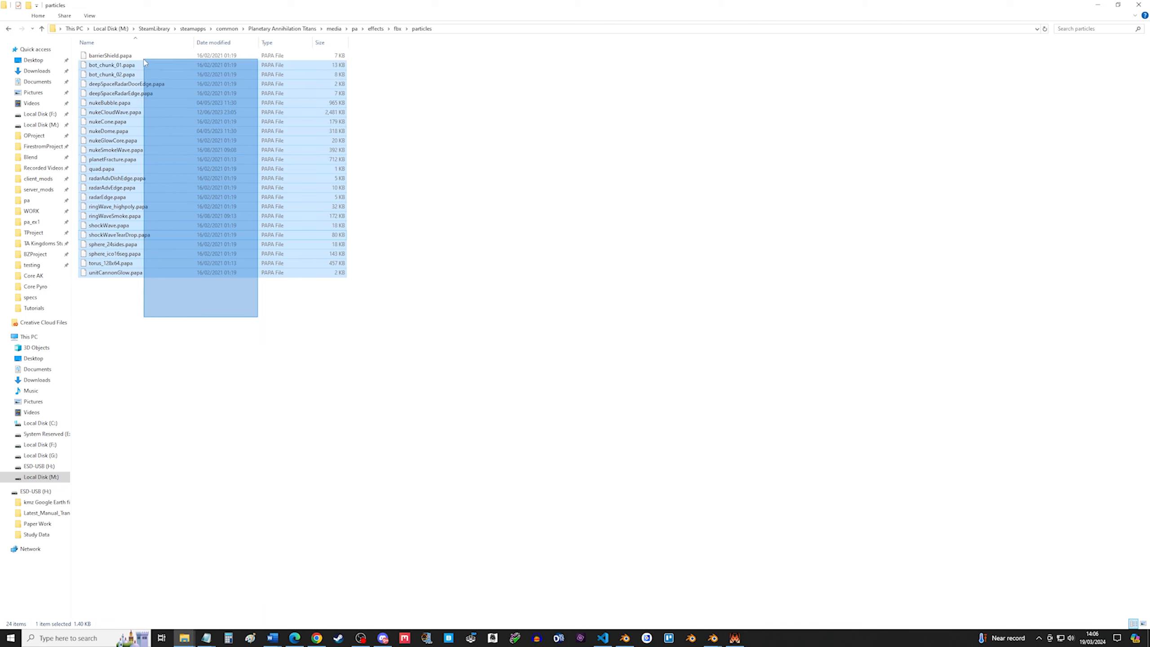
Navigate from the fbx particles folder to the effects textures particles folder.
left_click(400, 259)
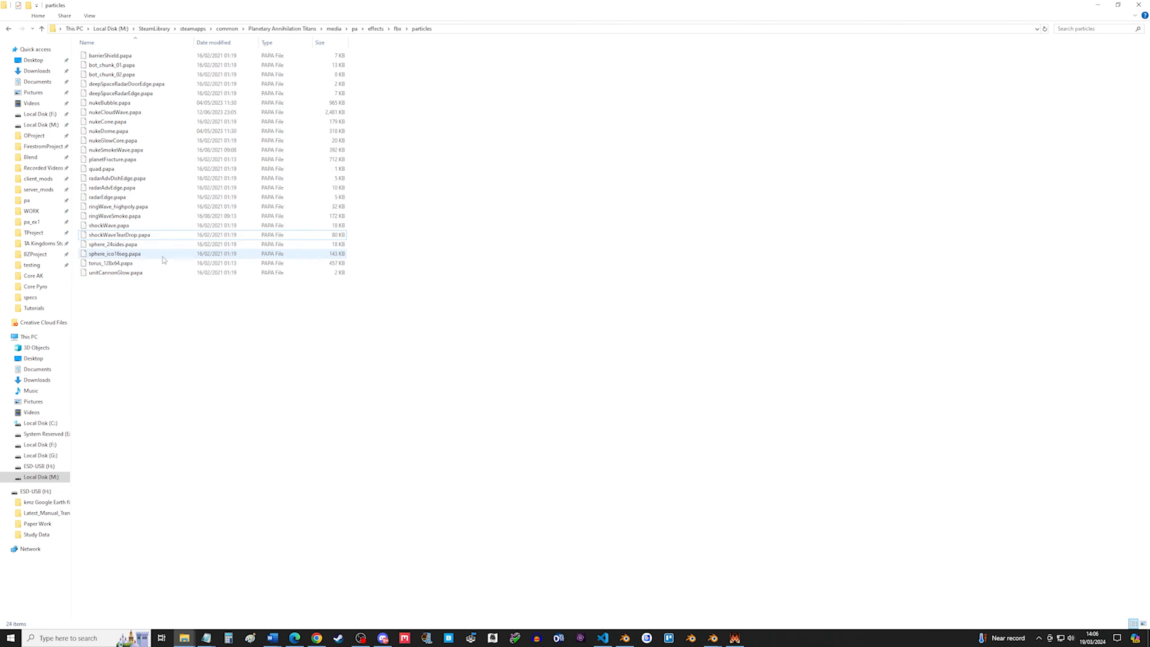
left_click(99, 255)
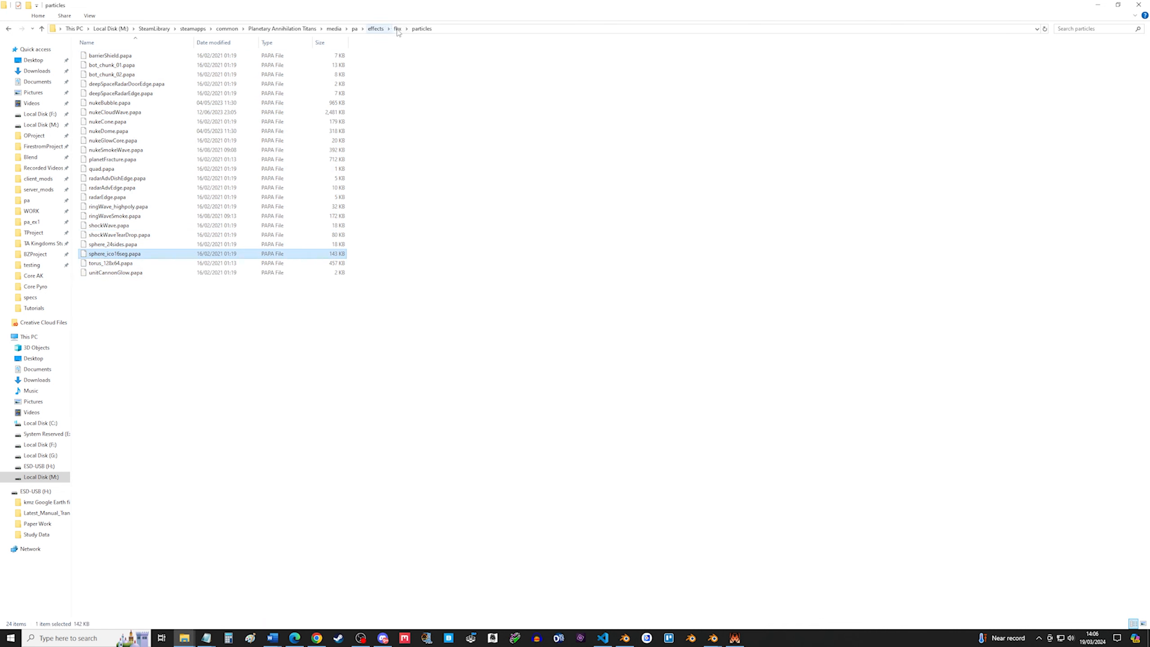
left_click(375, 29)
double_click(101, 94)
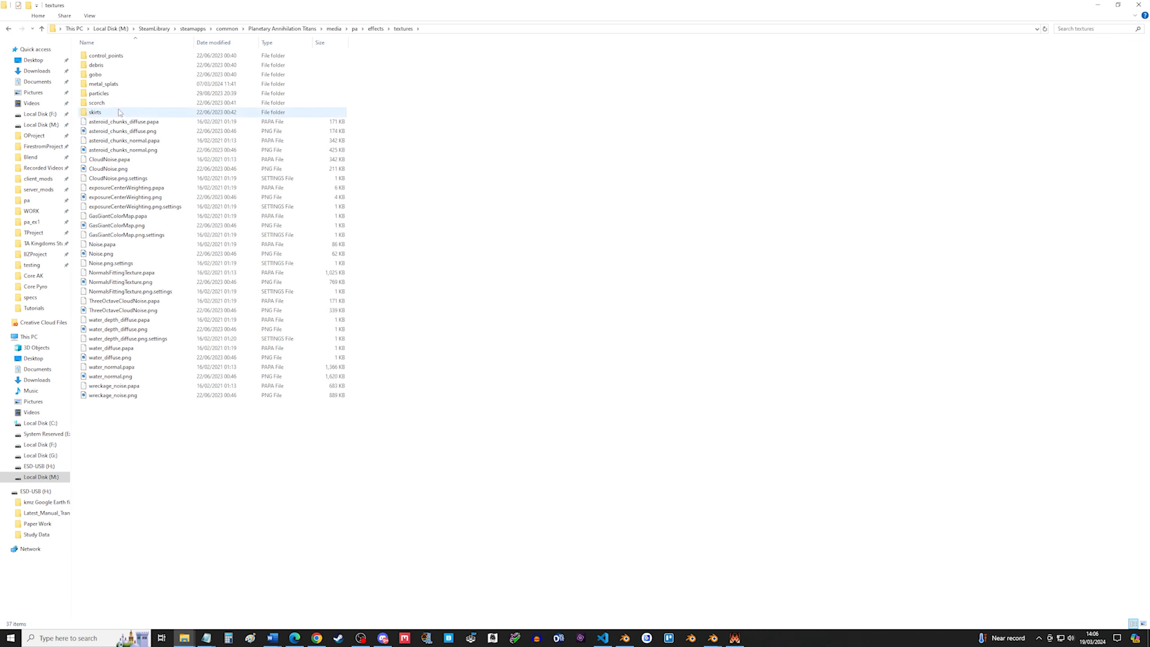
double_click(123, 96)
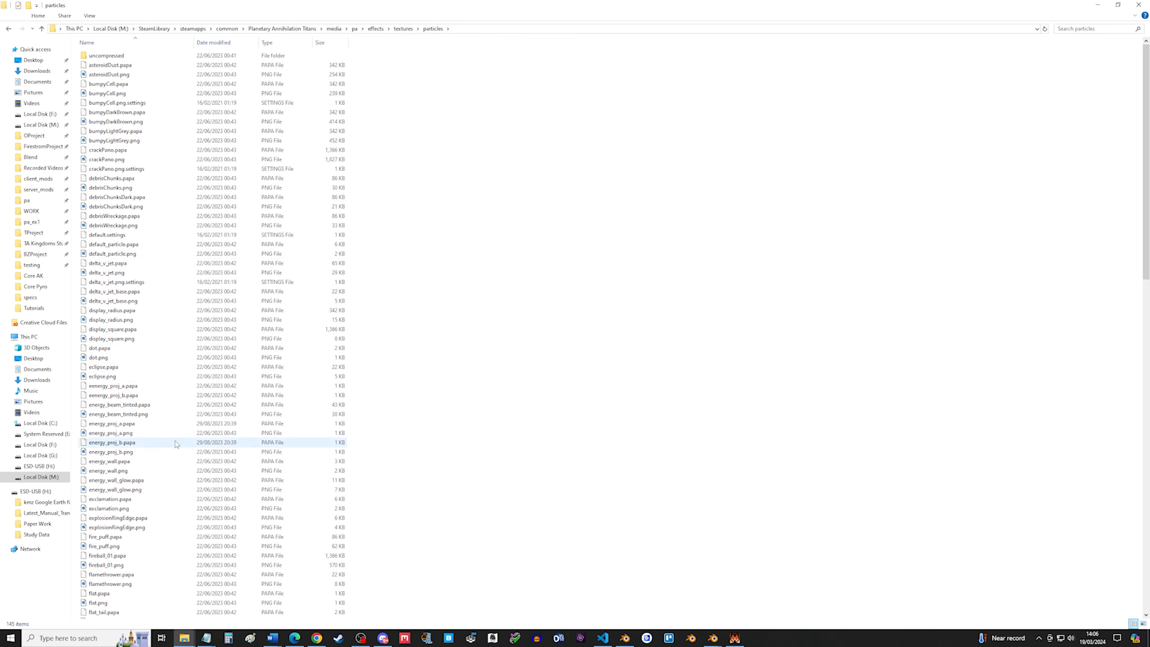
Open eclipse.png to preview the texture, then close the viewer.
double_click(116, 377)
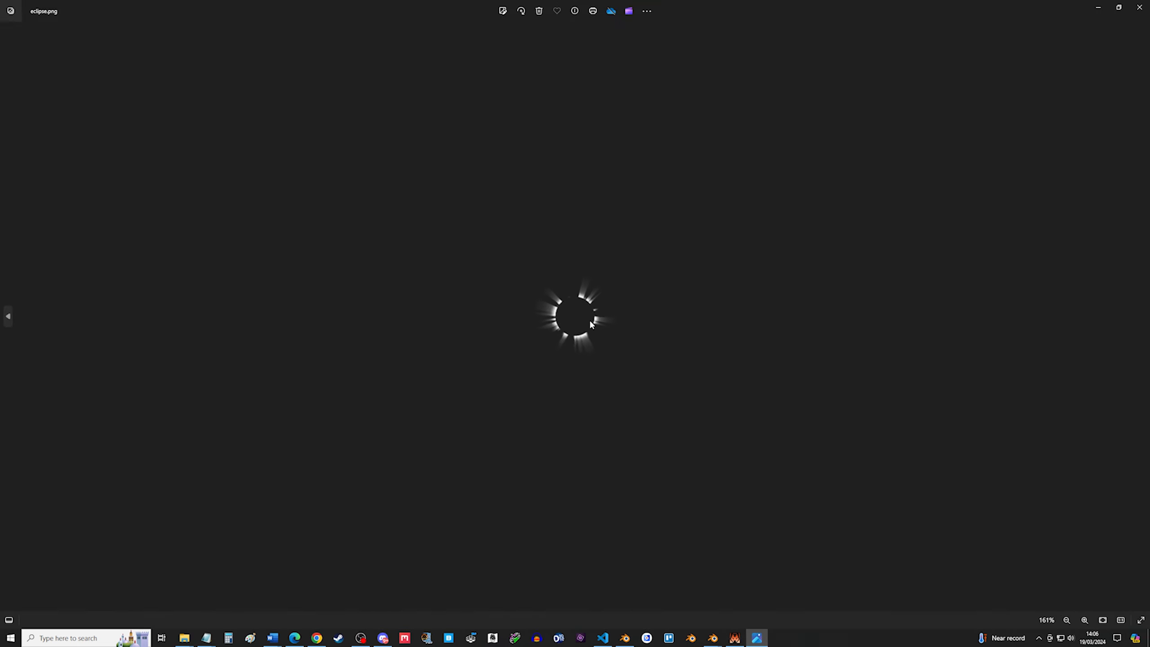
scroll(591, 318, "up", 5)
left_click(1139, 9)
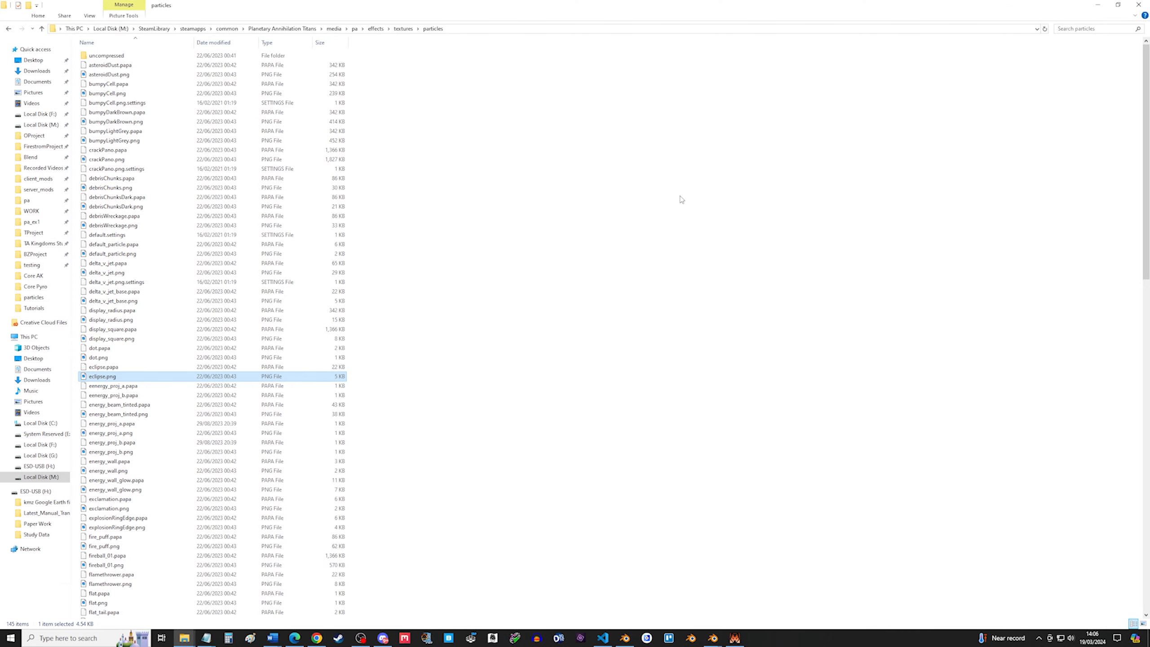
Open flat.png to preview the texture, then close the viewer.
scroll(163, 531, "down", 3)
double_click(147, 519)
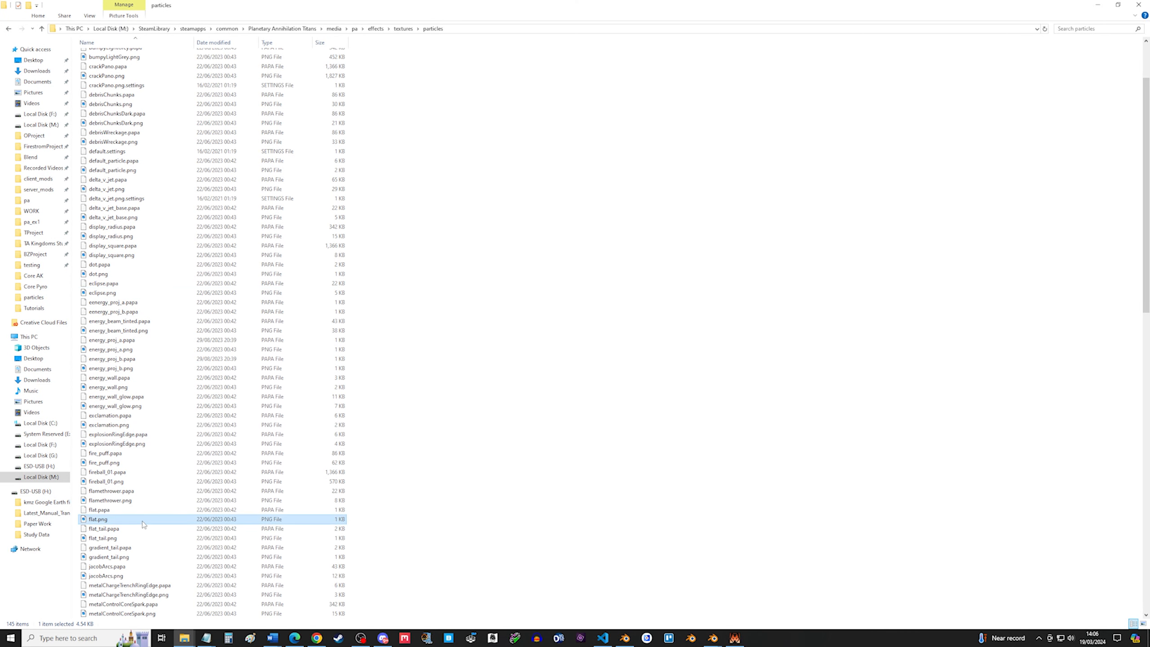
scroll(612, 305, "up", 9)
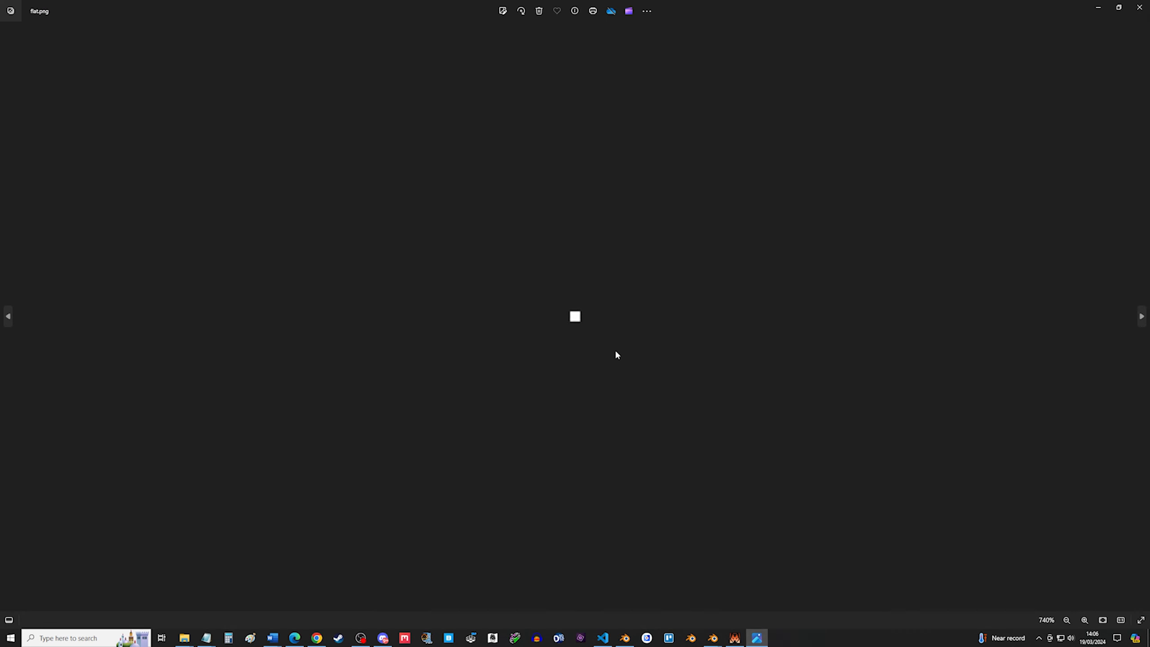
left_click(1137, 7)
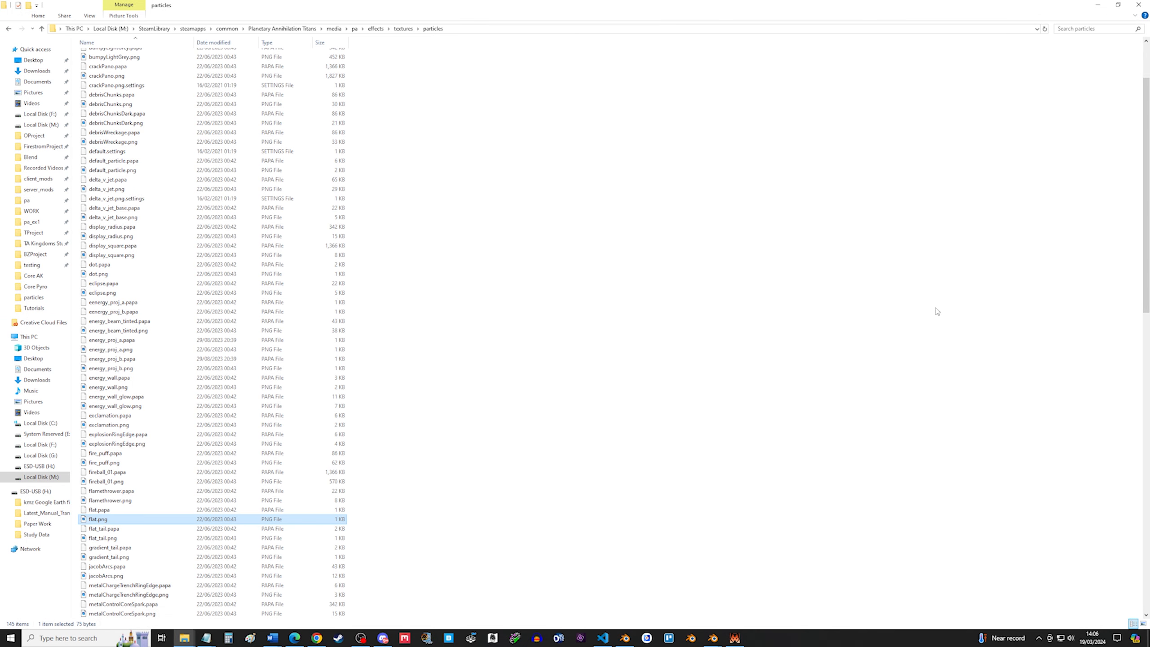
Switch to Visual Studio Code with discoball_example.pfx open.
left_click(599, 638)
left_click(598, 636)
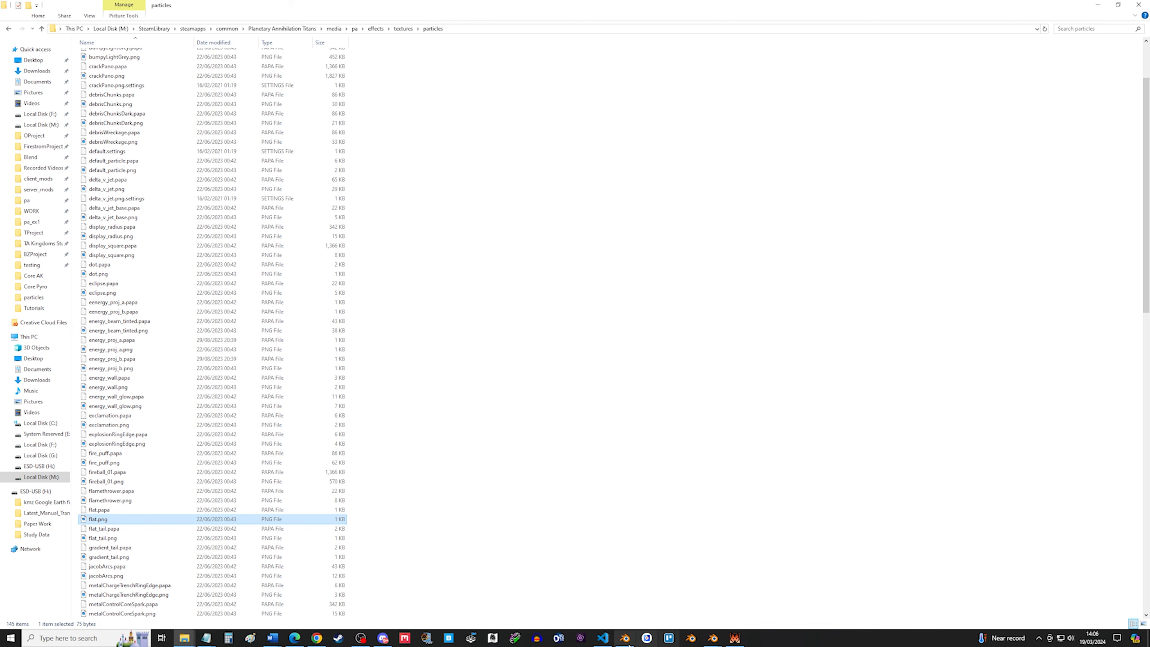
left_click(605, 638)
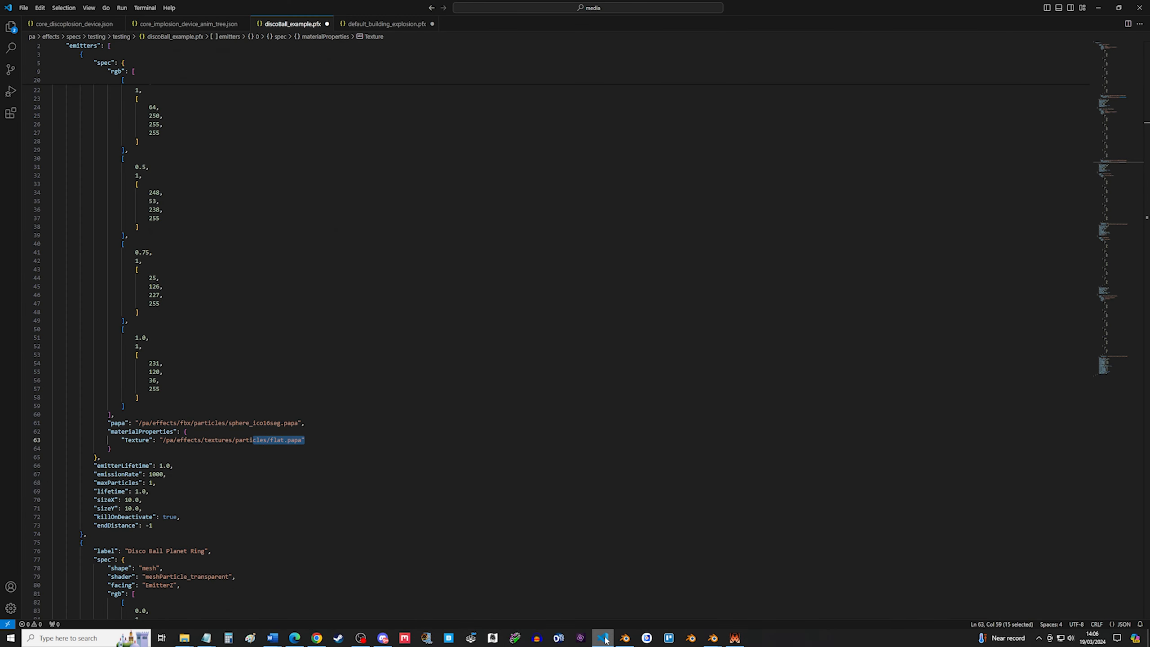
Examine the first emitter's emitterLifetime, emissionRate, maxParticles, lifetime and sizeX/sizeY properties.
left_click(437, 407)
scroll(224, 432, "down", 1)
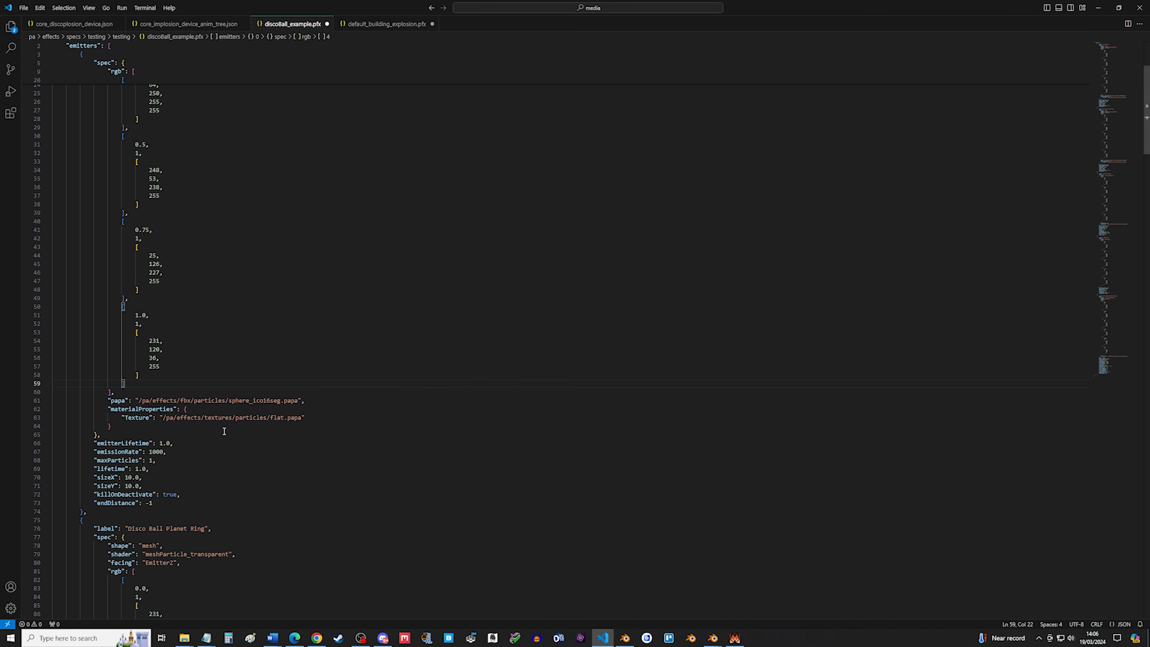
left_click_drag(177, 445, 70, 449)
left_click_drag(174, 452, 46, 451)
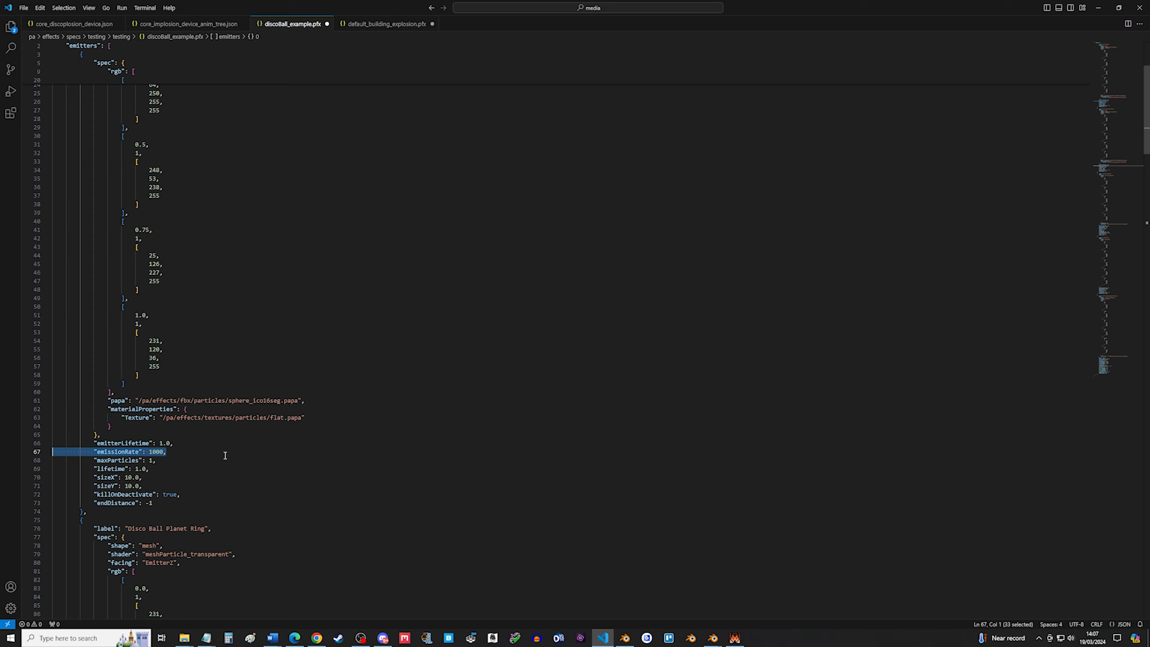
left_click_drag(156, 461, 34, 462)
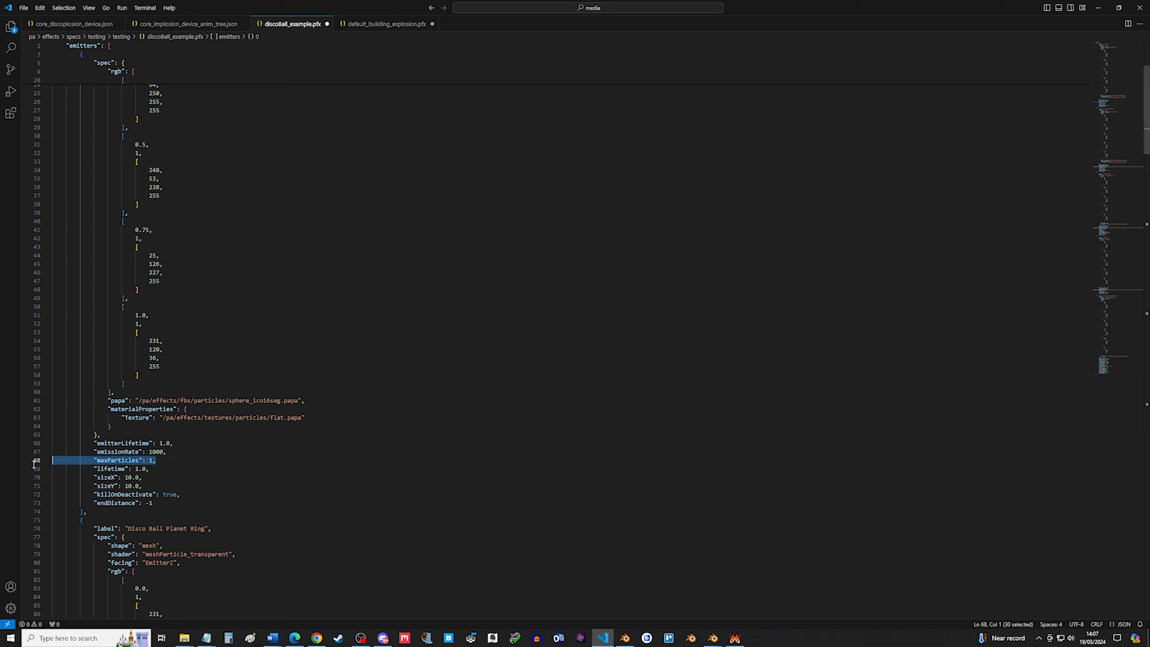
left_click_drag(170, 469, 50, 469)
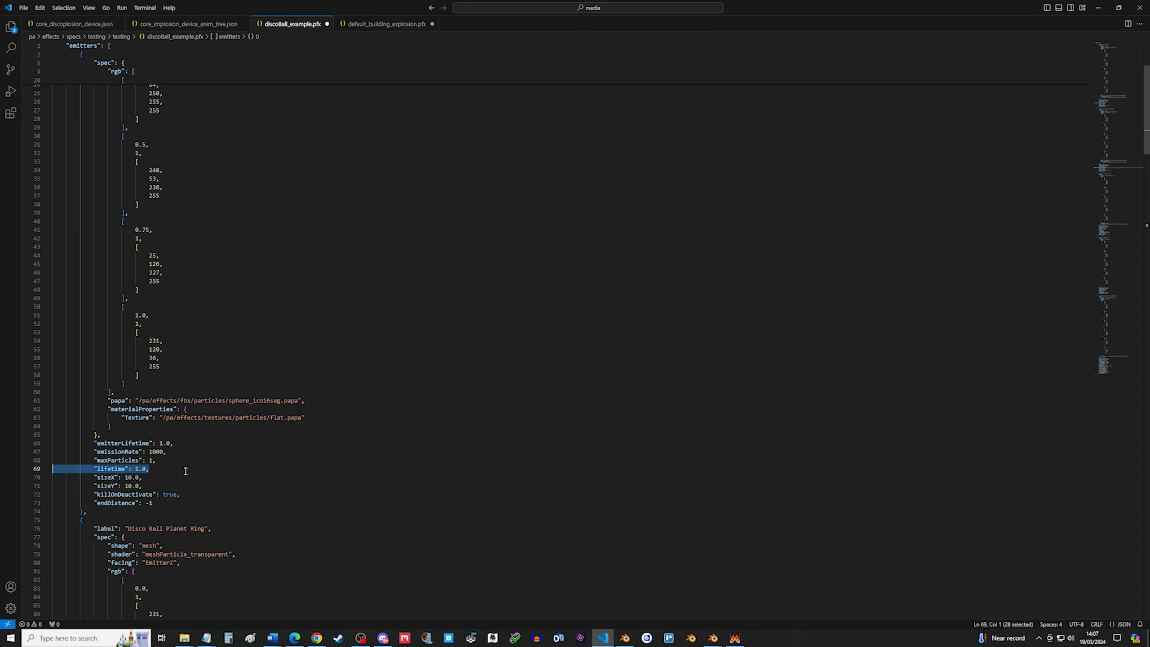
left_click_drag(143, 485, 33, 475)
left_click(145, 478)
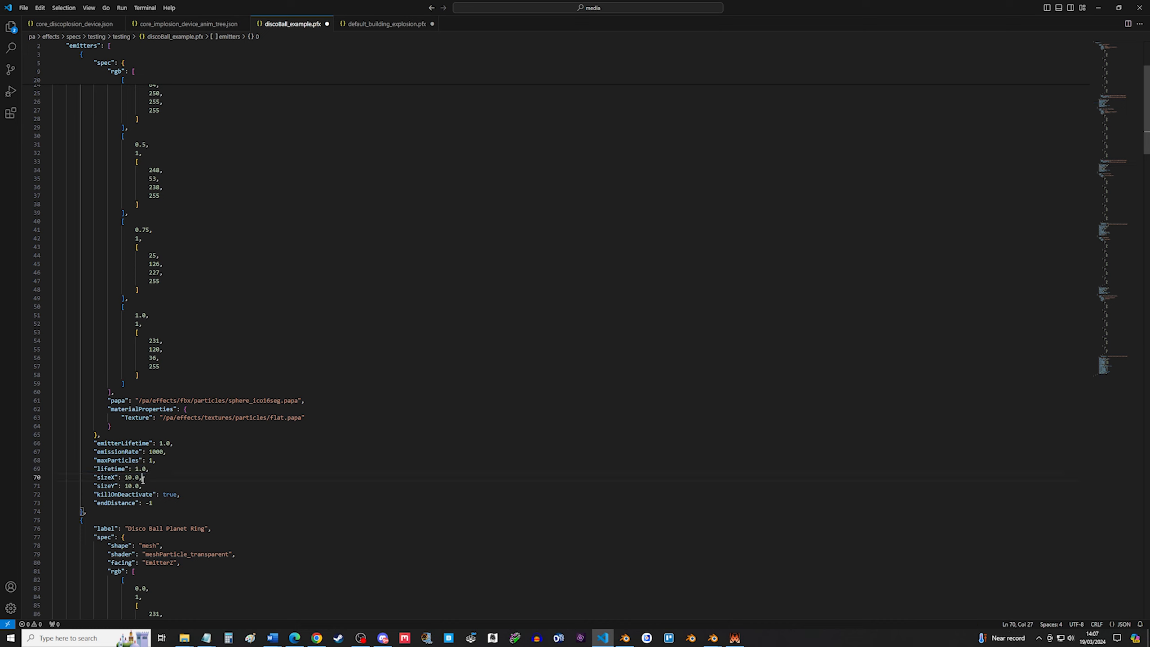
left_click_drag(143, 477, 52, 479)
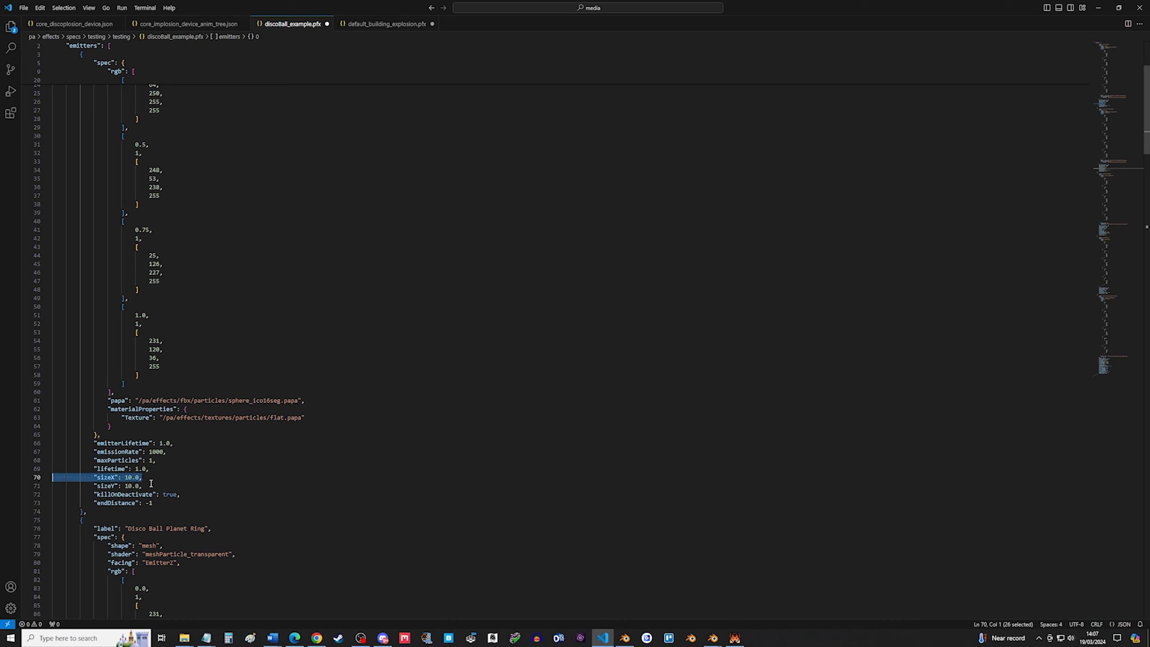
left_click_drag(145, 486, 48, 481)
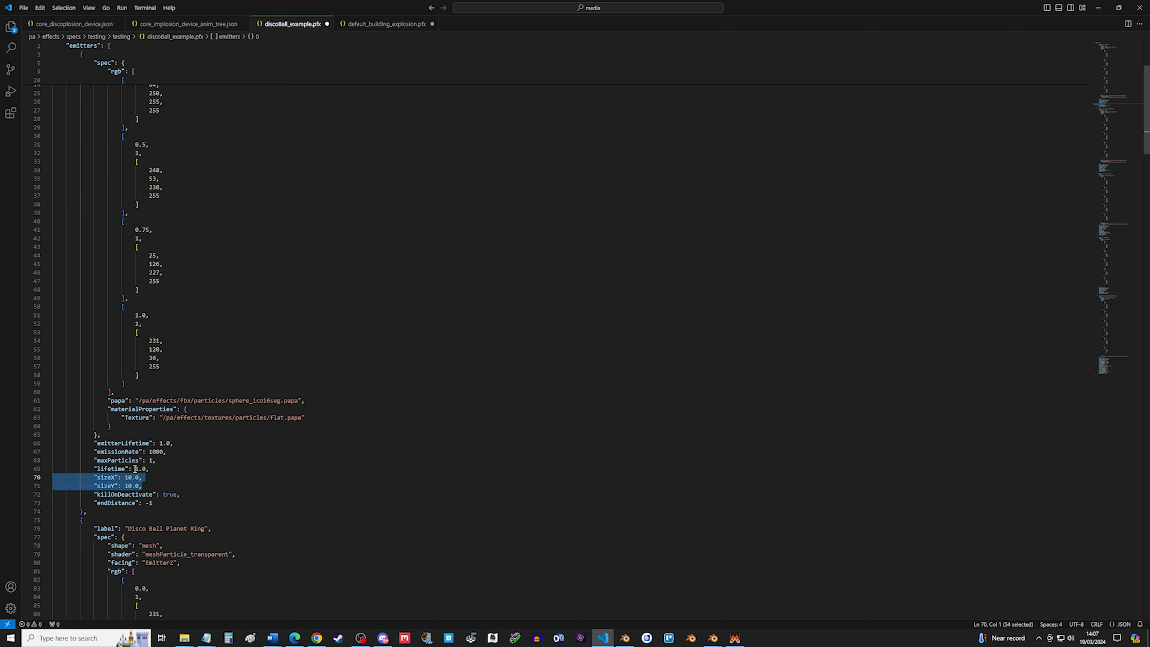
left_click(161, 486)
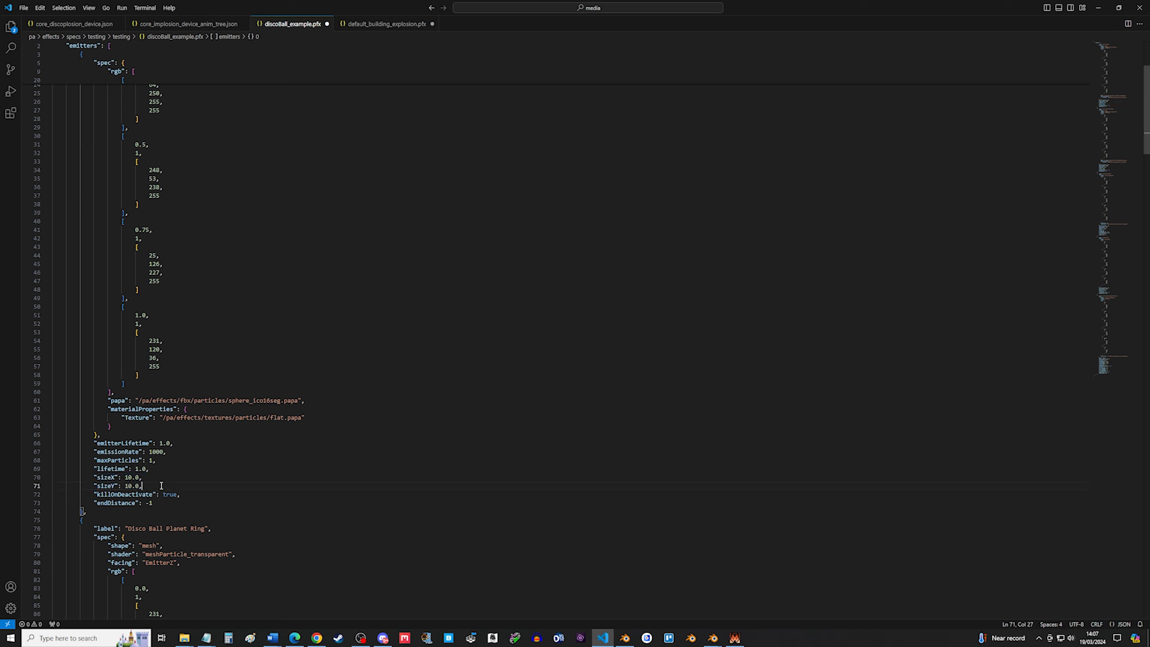
left_click_drag(152, 487, 52, 469)
left_click(179, 469)
left_click_drag(180, 495, 56, 499)
left_click_drag(153, 502, 47, 501)
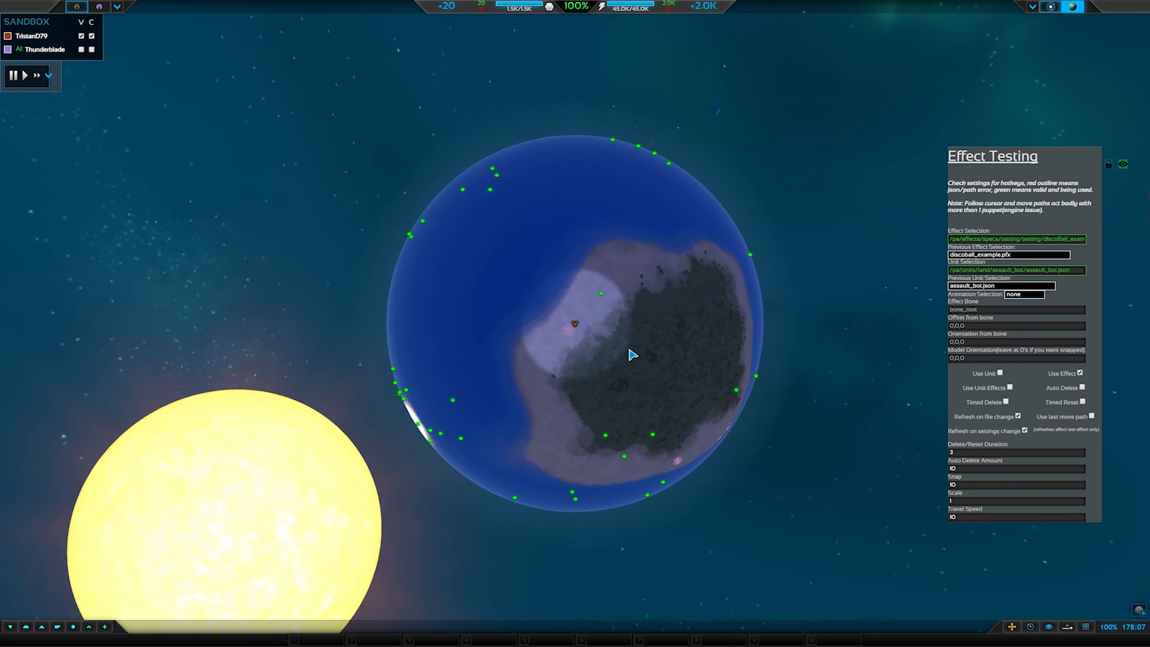
Switch to Planetary Annihilation Titans and zoom around the planet to examine the disco ball effect.
scroll(671, 342, "down", 6)
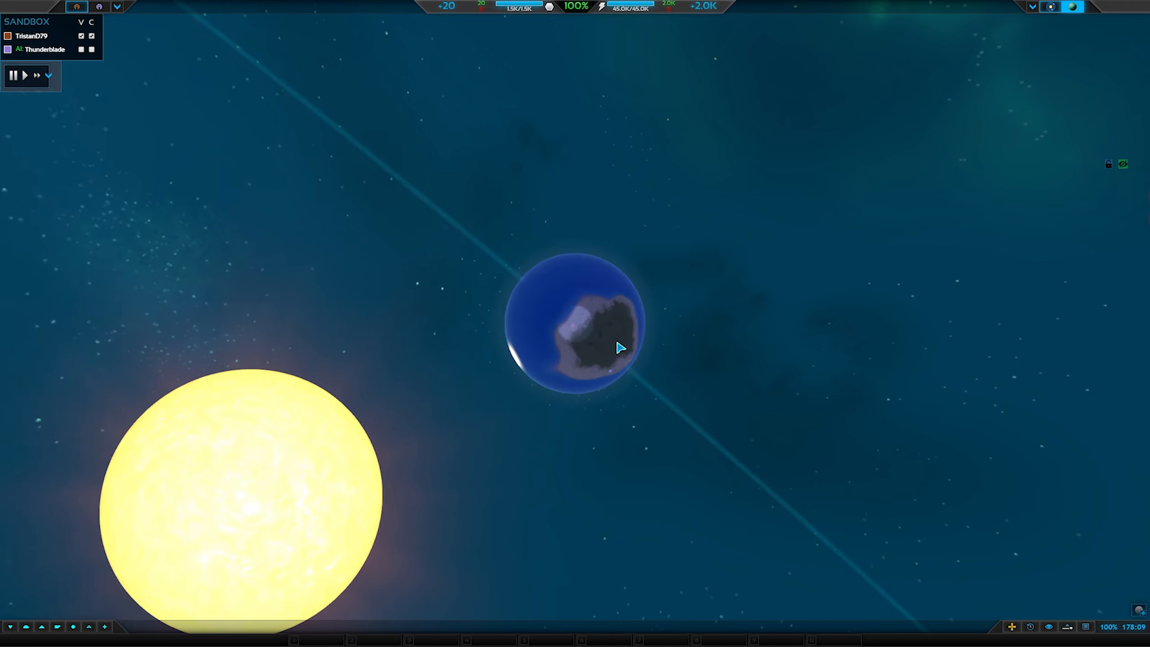
scroll(607, 346, "up", 2)
scroll(592, 345, "down", 3)
scroll(598, 347, "down", 4)
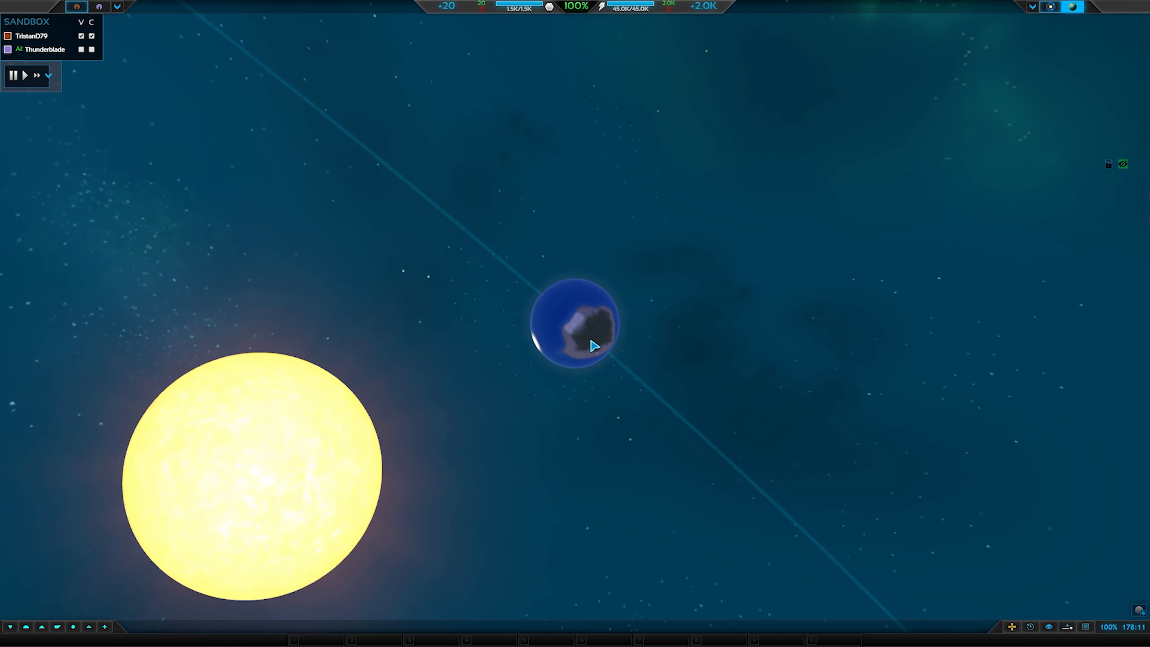
scroll(602, 349, "down", 4)
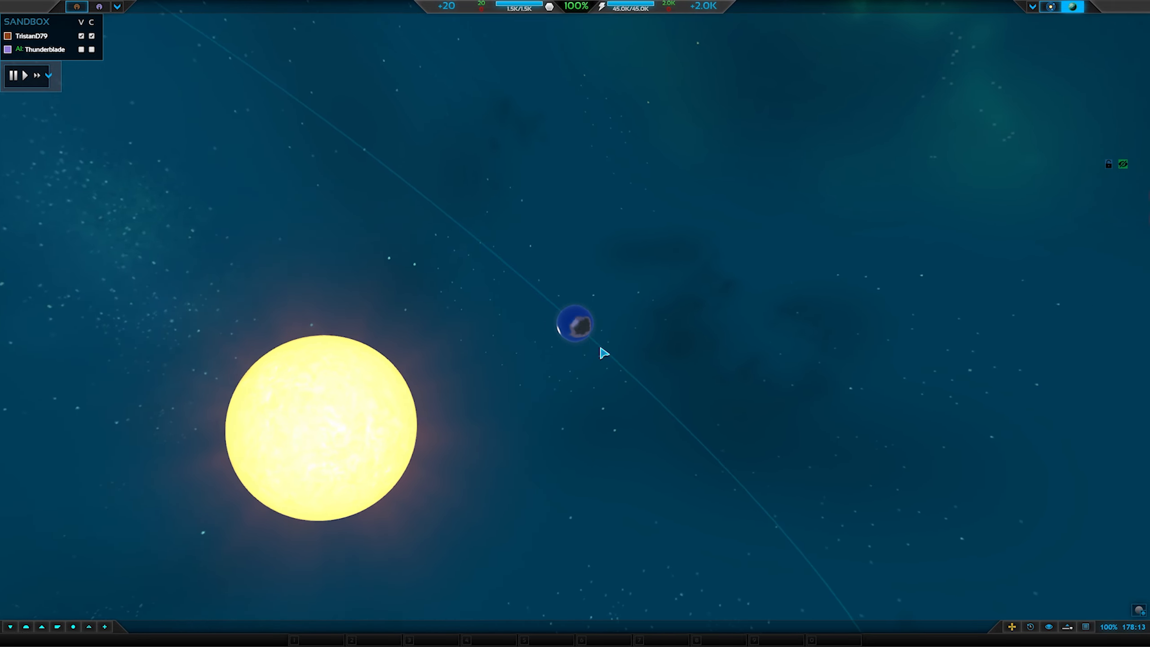
scroll(591, 341, "up", 2)
scroll(593, 348, "down", 2)
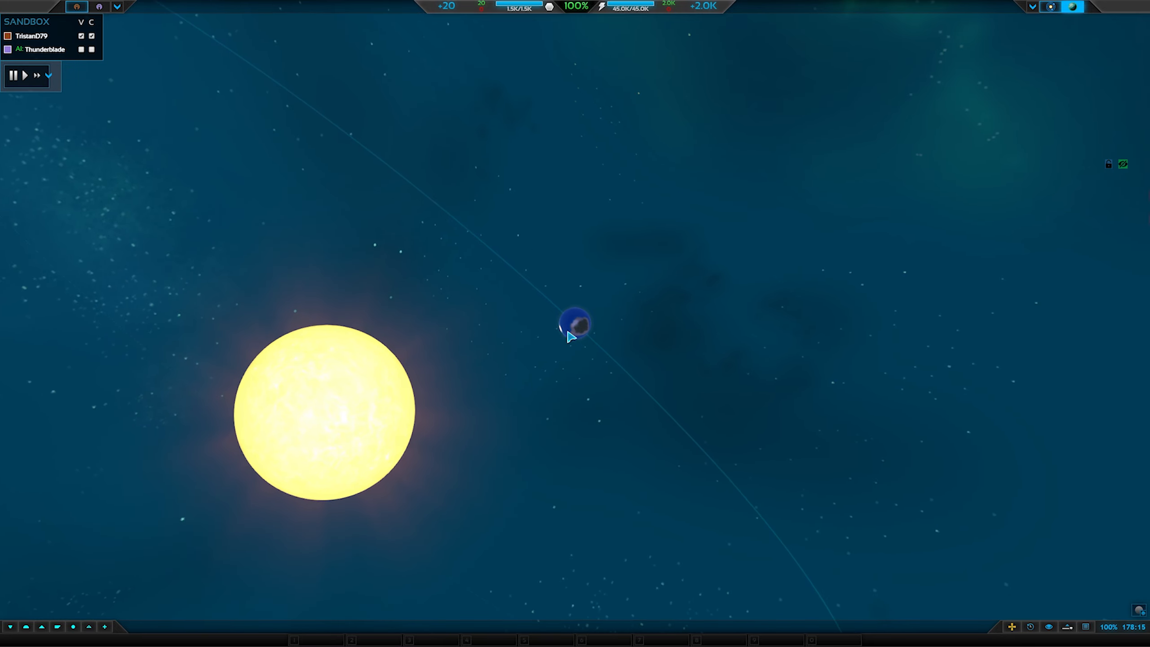
scroll(588, 344, "up", 6)
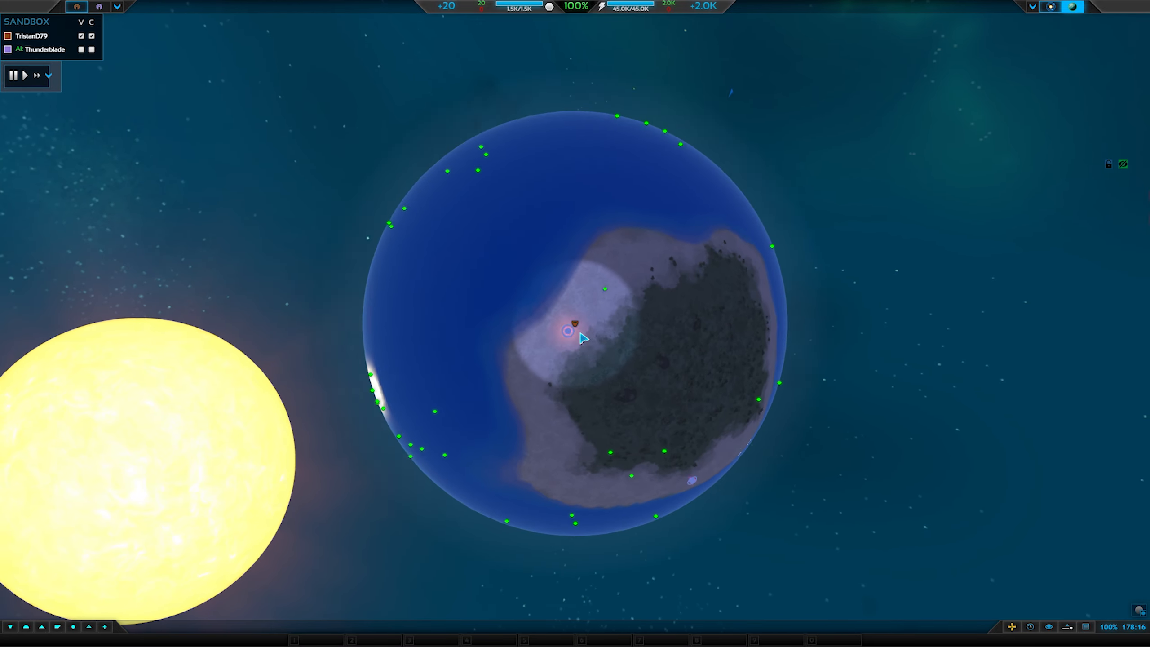
scroll(582, 337, "up", 10)
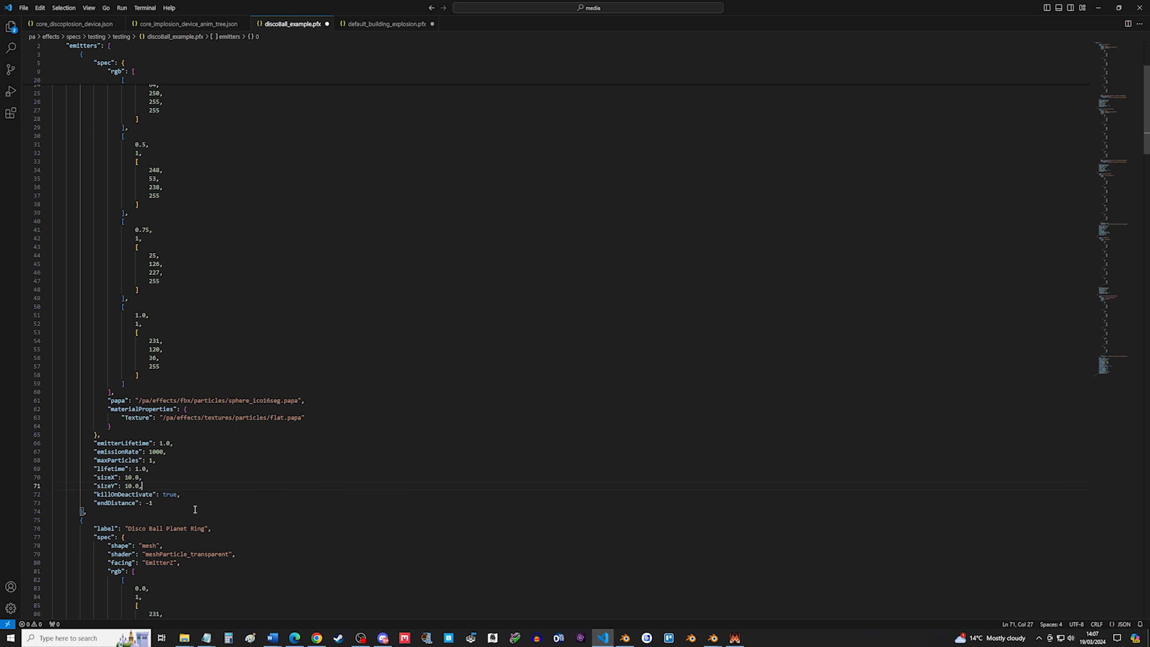
Return to the editor and review the first emitter's properties from emitterLifetime to endDistance.
scroll(163, 513, "down", 2)
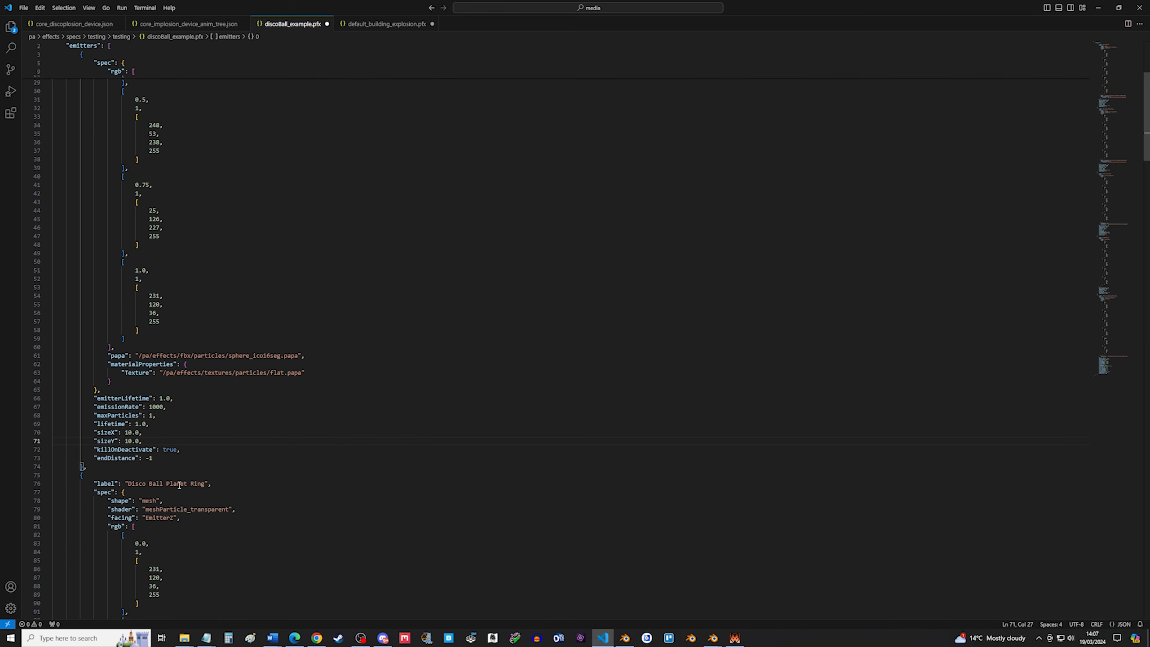
left_click_drag(158, 459, 20, 390)
left_click(185, 461)
left_click_drag(166, 459, 5, 403)
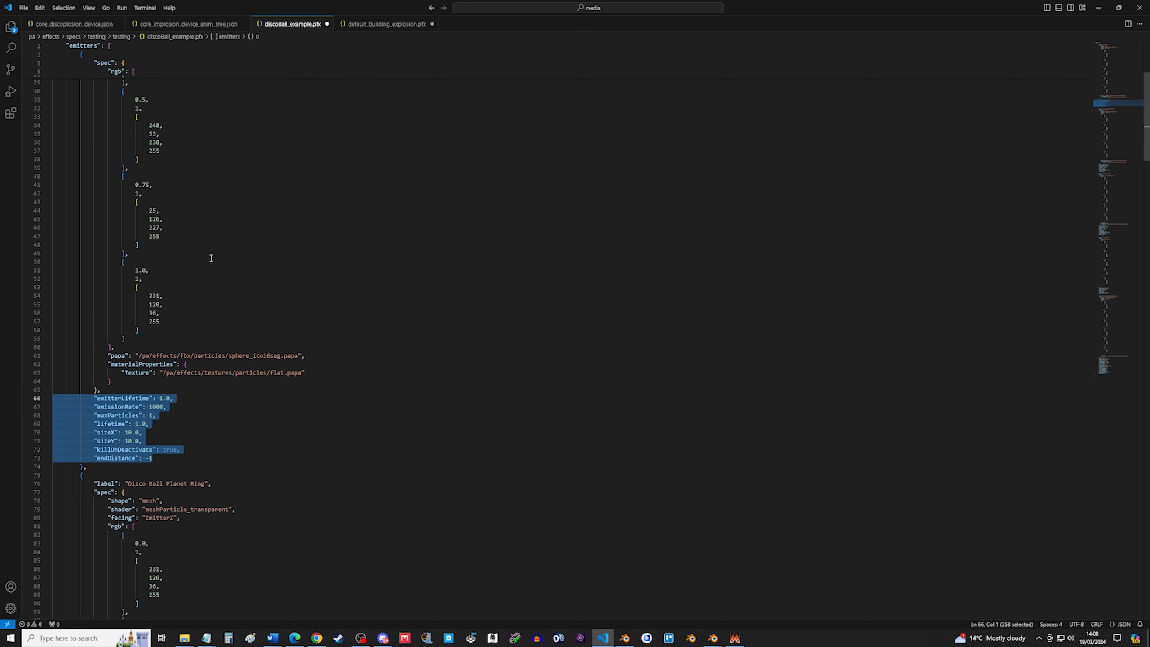
left_click(242, 355)
left_click_drag(168, 458, 49, 397)
left_click(162, 428)
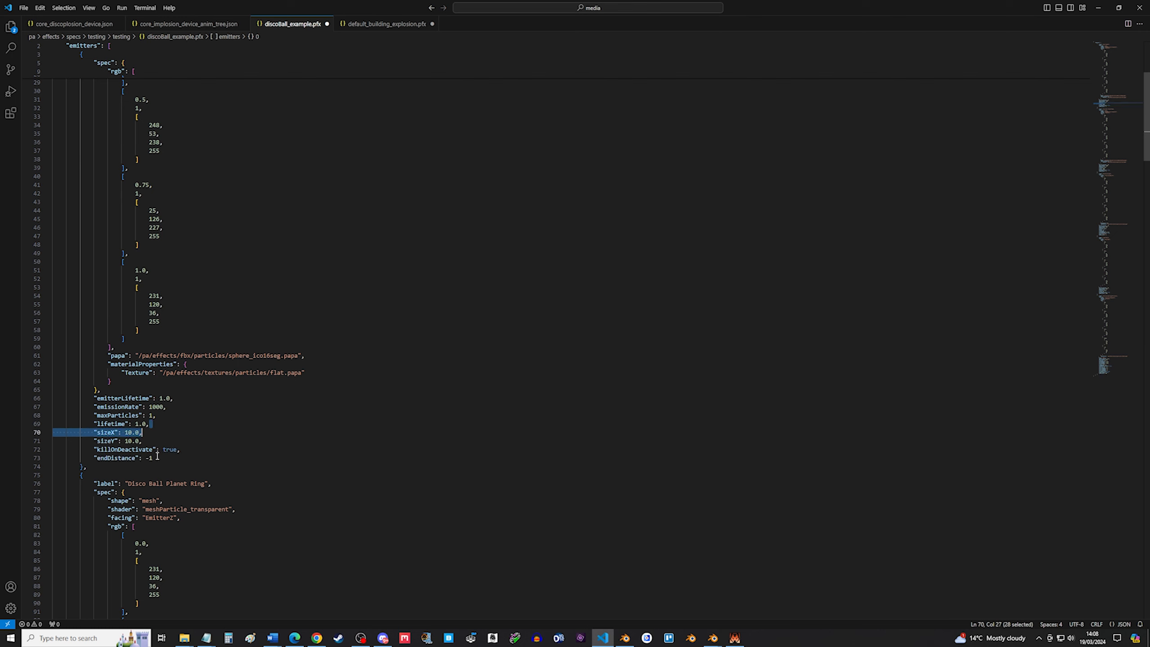
left_click_drag(154, 457, 20, 402)
left_click(172, 455)
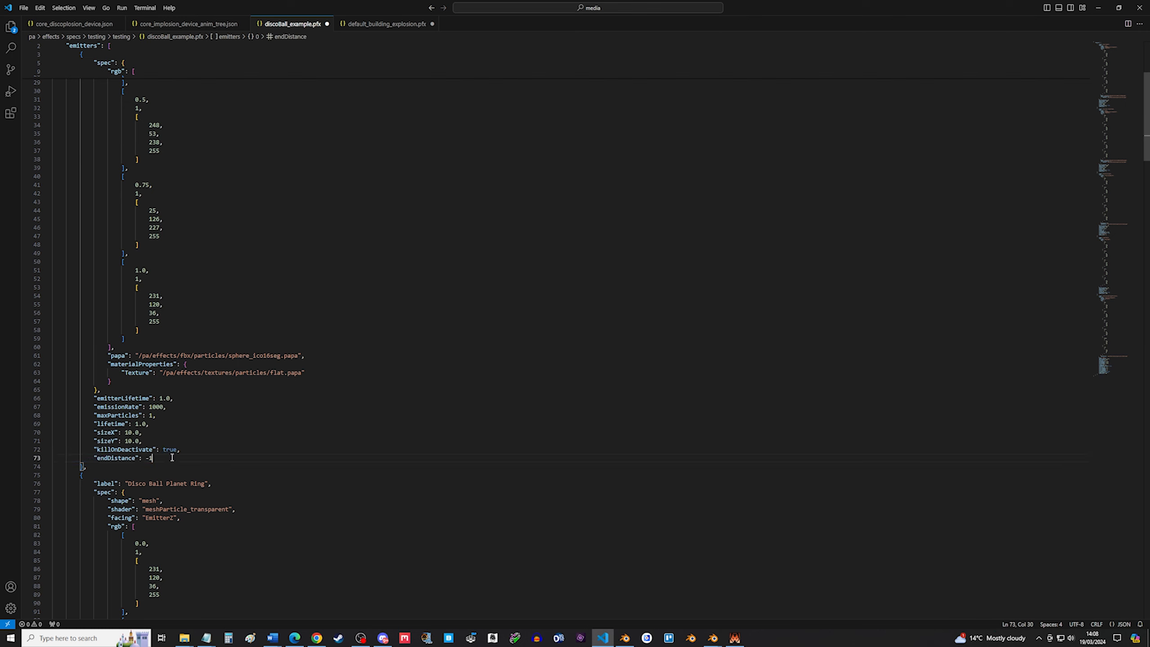
Try adding a "bLoop": true property after endDistance in the first emitter.
key("Return")
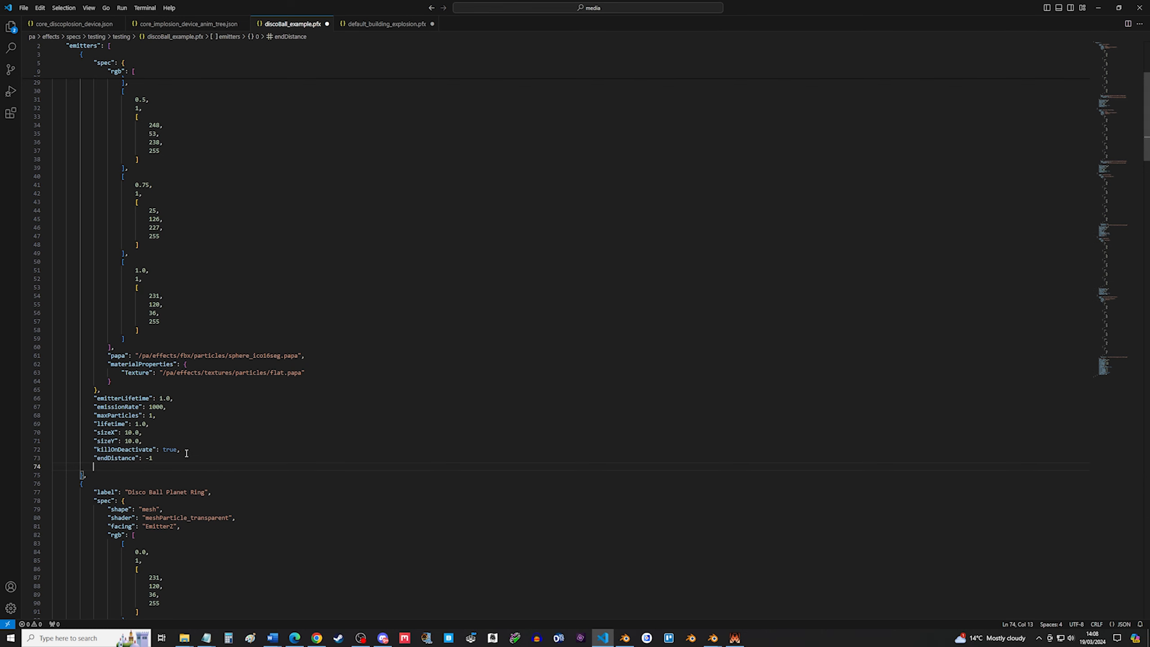
type("\"bLoop")
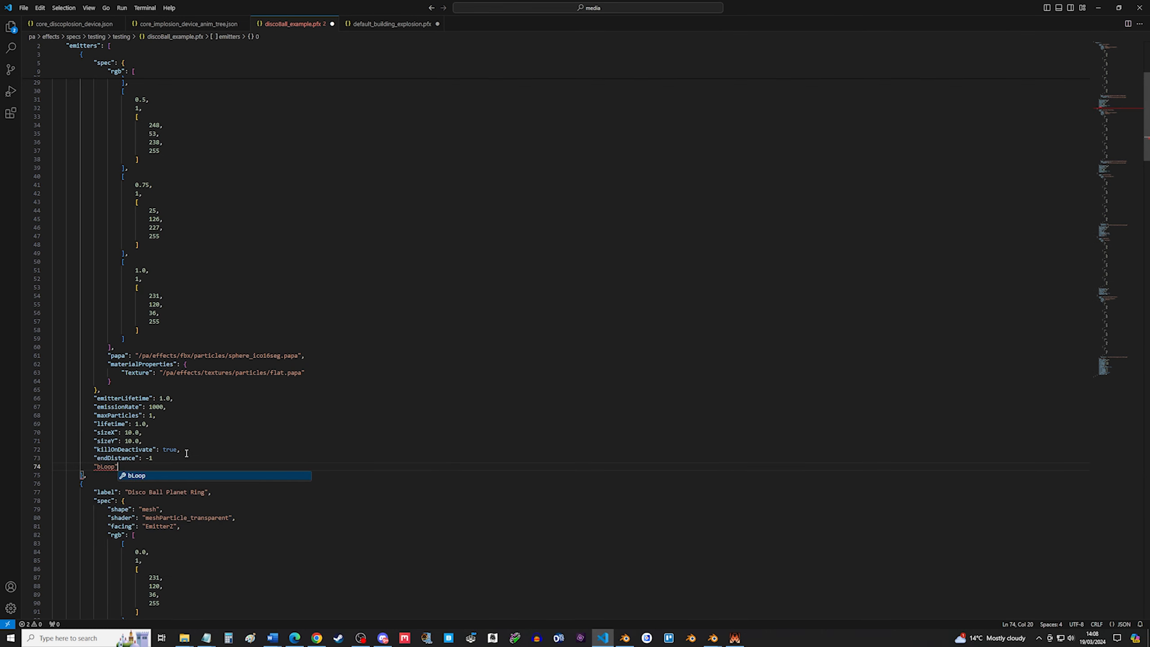
key("Return")
type("true")
left_click(186, 455)
type(",")
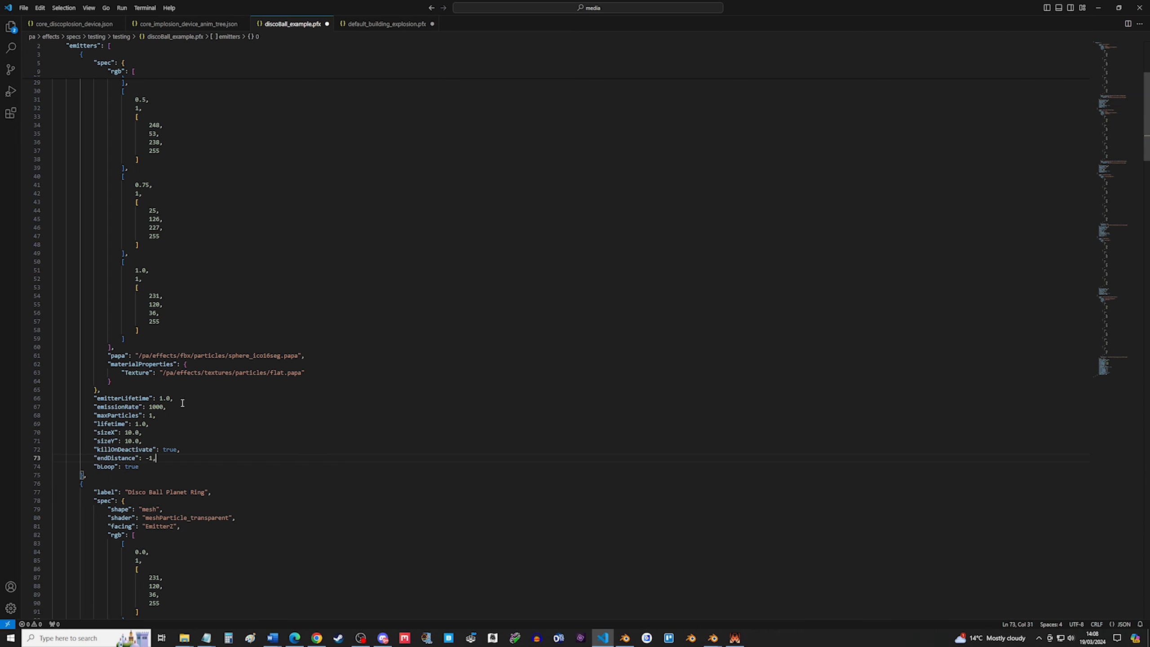
left_click_drag(145, 469, 41, 468)
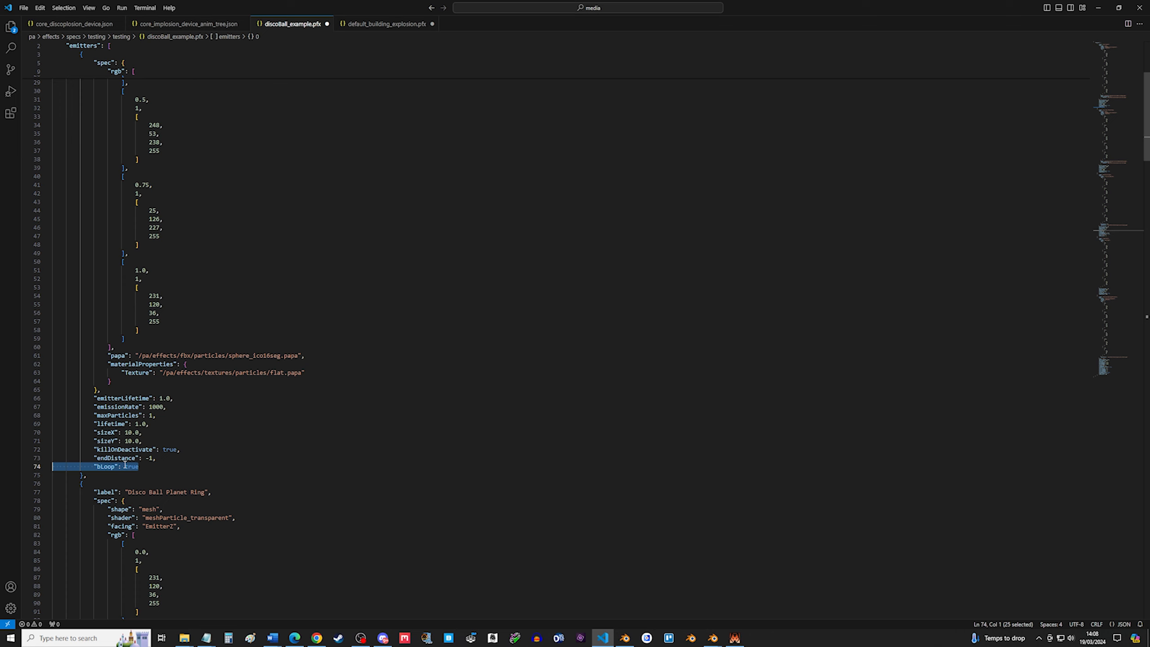
key("BackSpace")
key("BackSpace")
key("BackSpace")
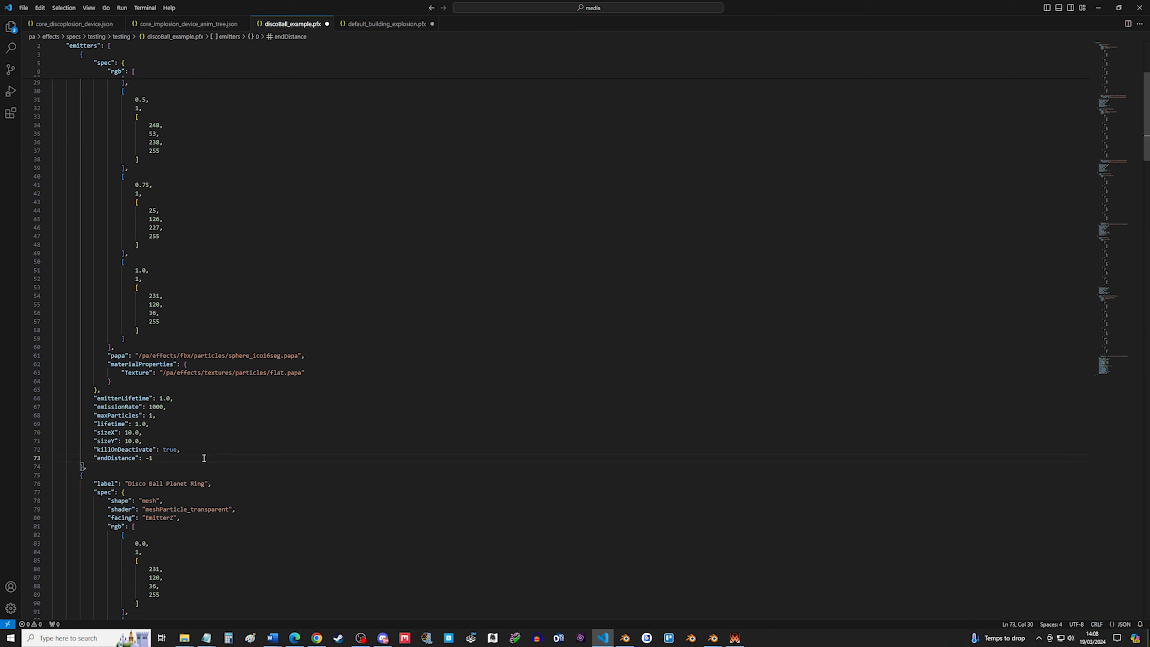
Save discoball_example.pfx and review the Disco Ball Planet Ring emitter below.
key("ctrl+s")
left_click_drag(175, 459, 55, 442)
left_click(285, 440)
scroll(285, 440, "down", 1)
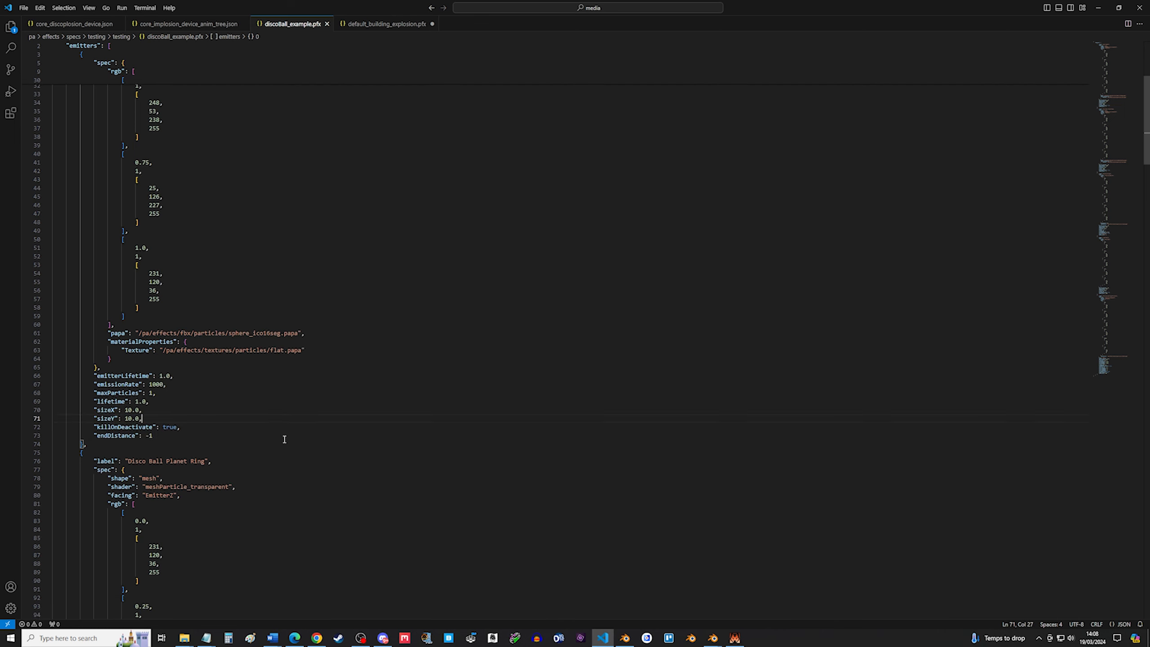
left_click(279, 421)
scroll(250, 423, "down", 2)
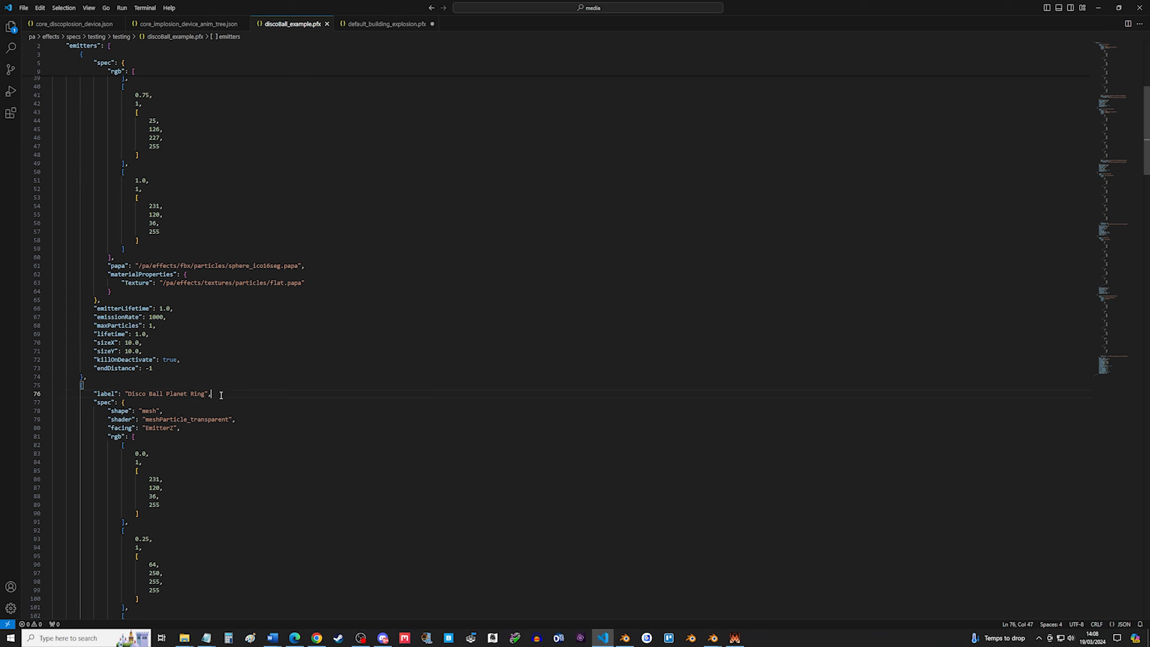
Review the Disco Ball Planet Ring emitter's colour keys and its shockWaveTearDrop.papa mesh path.
left_click_drag(222, 394, 121, 393)
scroll(290, 389, "down", 1)
scroll(261, 422, "up", 4)
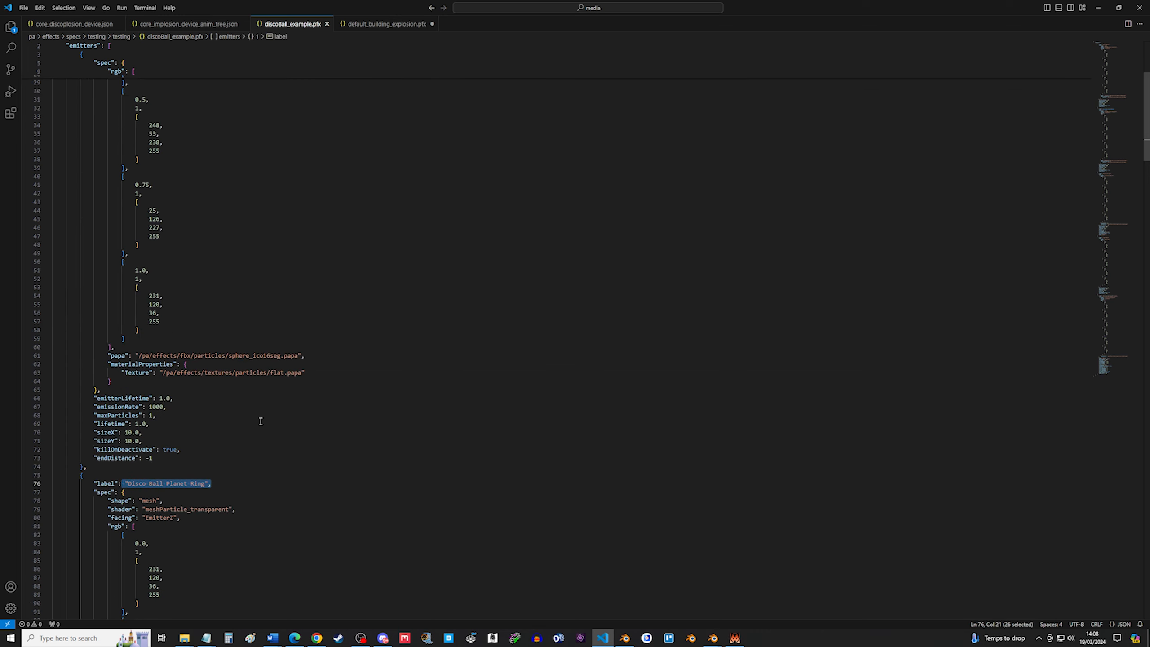
scroll(261, 422, "down", 15)
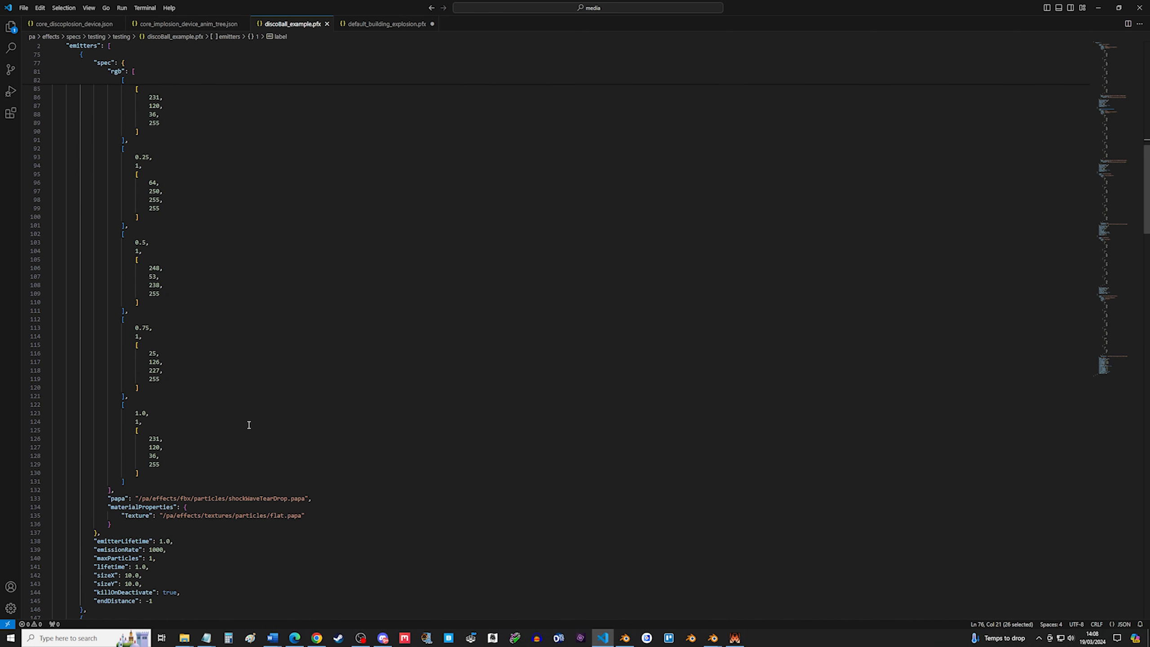
left_click(249, 423)
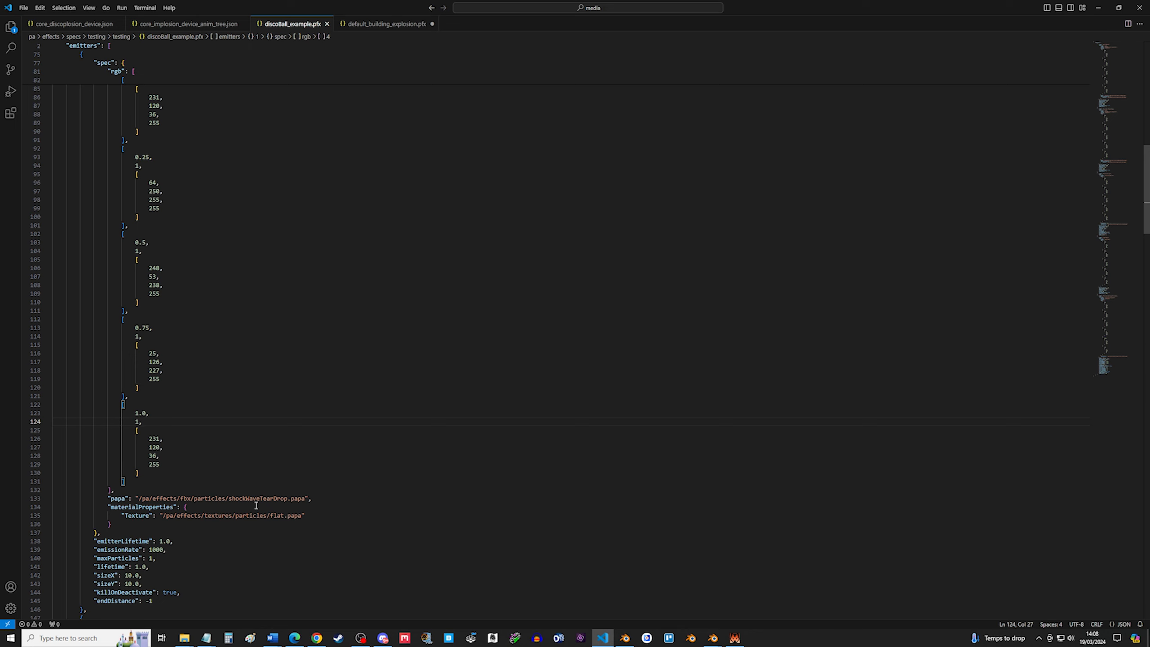
left_click_drag(229, 498, 288, 500)
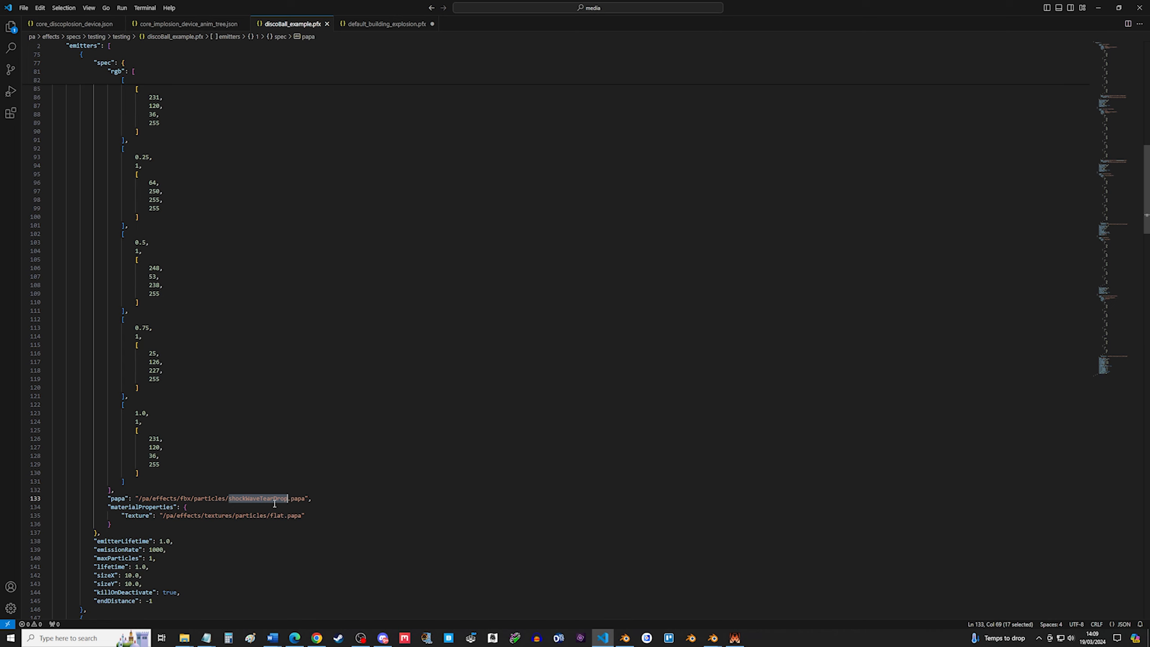
Switch to Blender and orbit around the ring mesh around the sphere to inspect its shape.
left_click(624, 638)
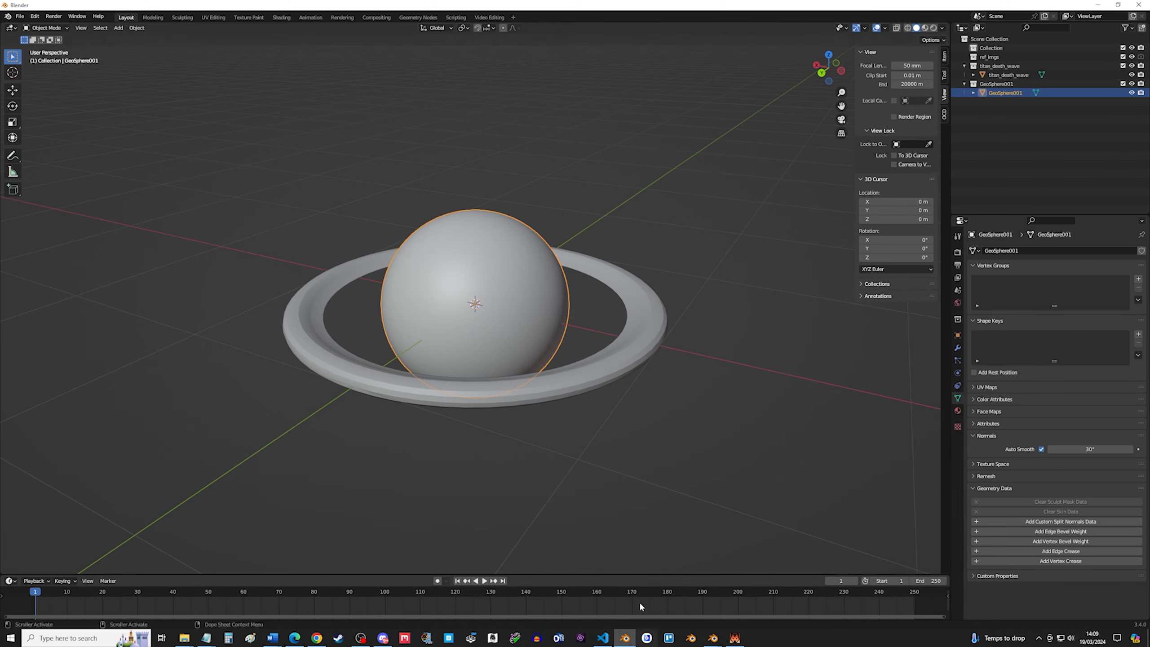
left_click(607, 379)
left_click_drag(709, 433, 959, 170)
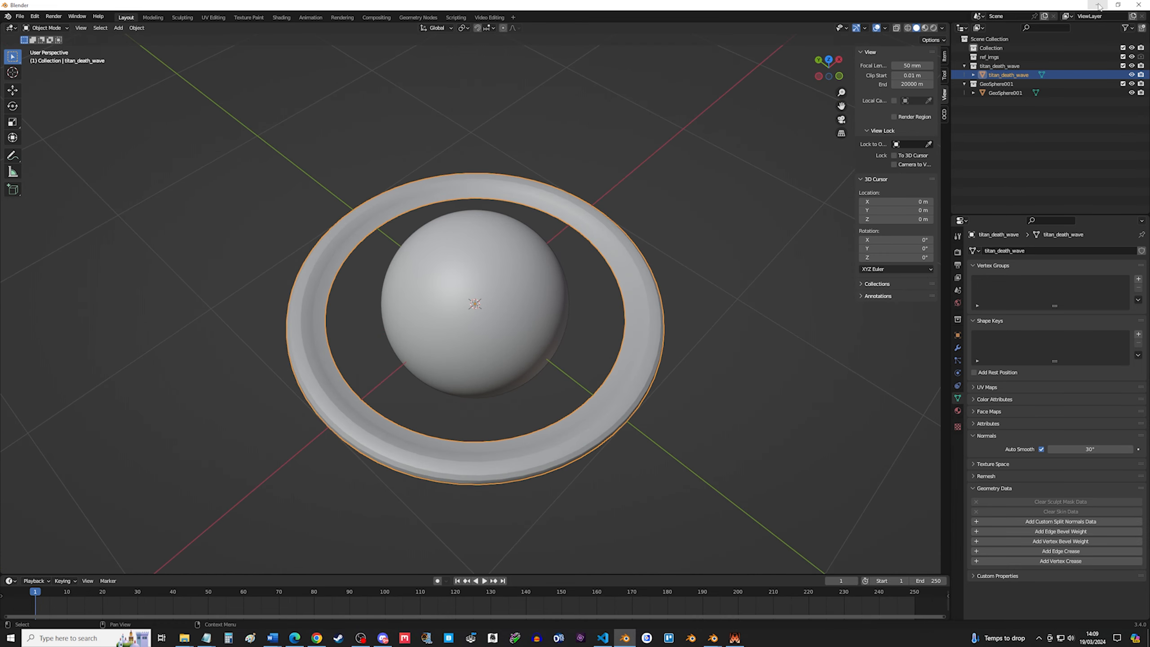
left_click_drag(727, 364, 609, 325)
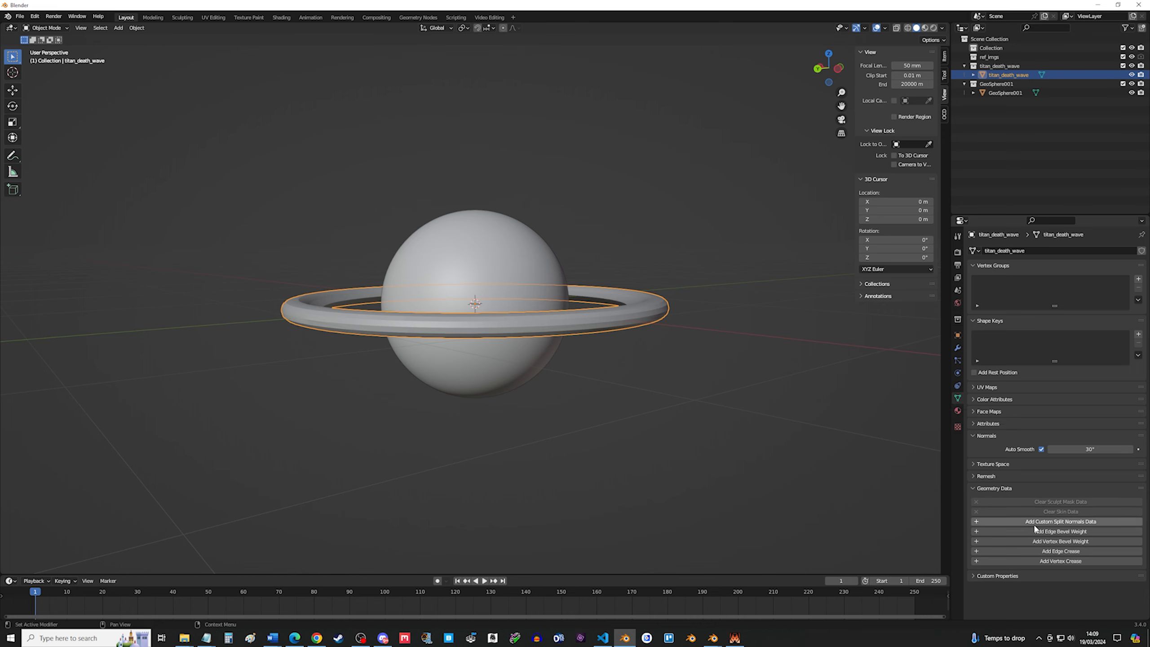
left_click_drag(838, 453, 817, 466)
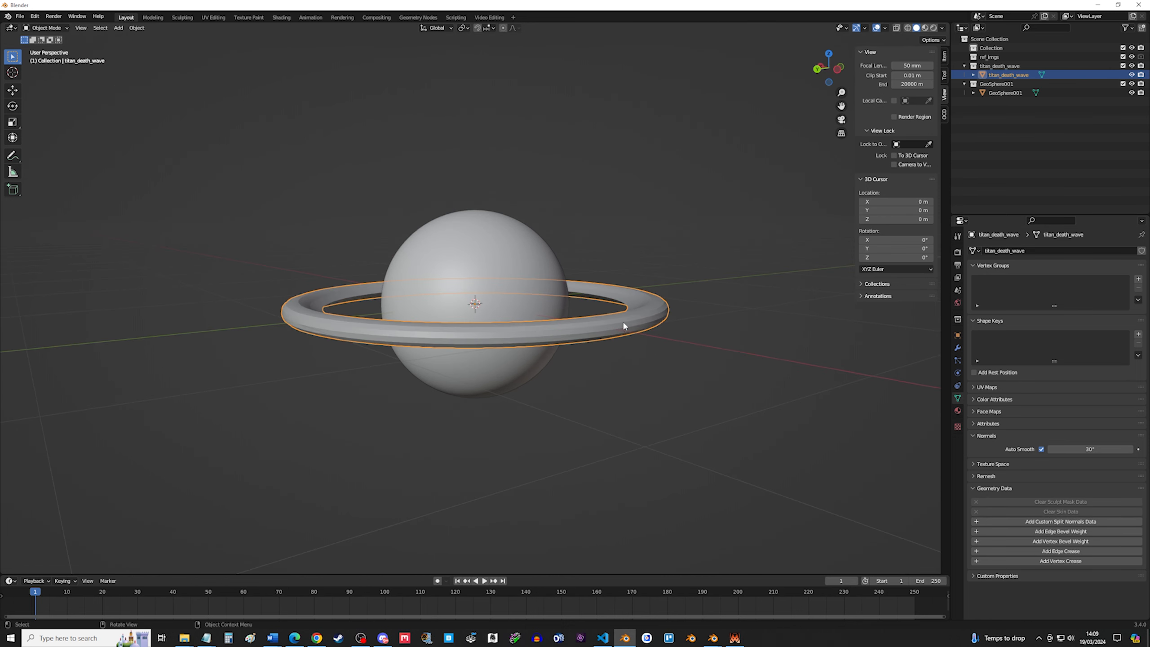
left_click_drag(623, 321, 589, 367)
key("Tab")
key("Tab")
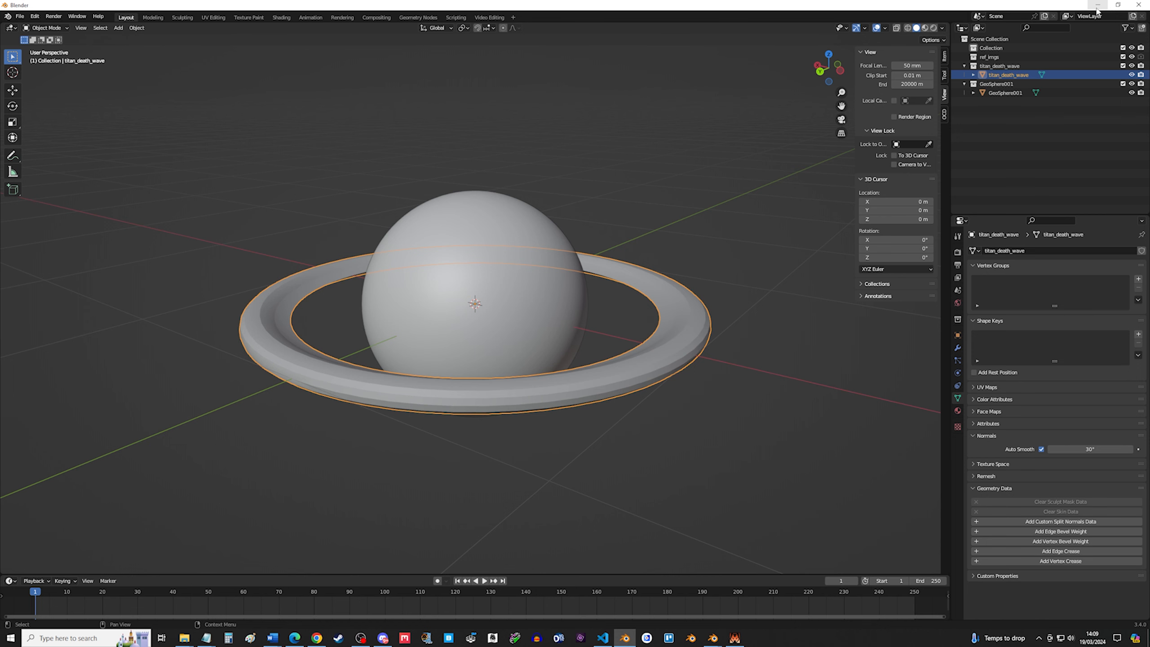
left_click(1098, 7)
Return to the editor and review the External Eclipse emitter and its particle_add_soft shader.
scroll(357, 435, "down", 5)
scroll(248, 428, "down", 3)
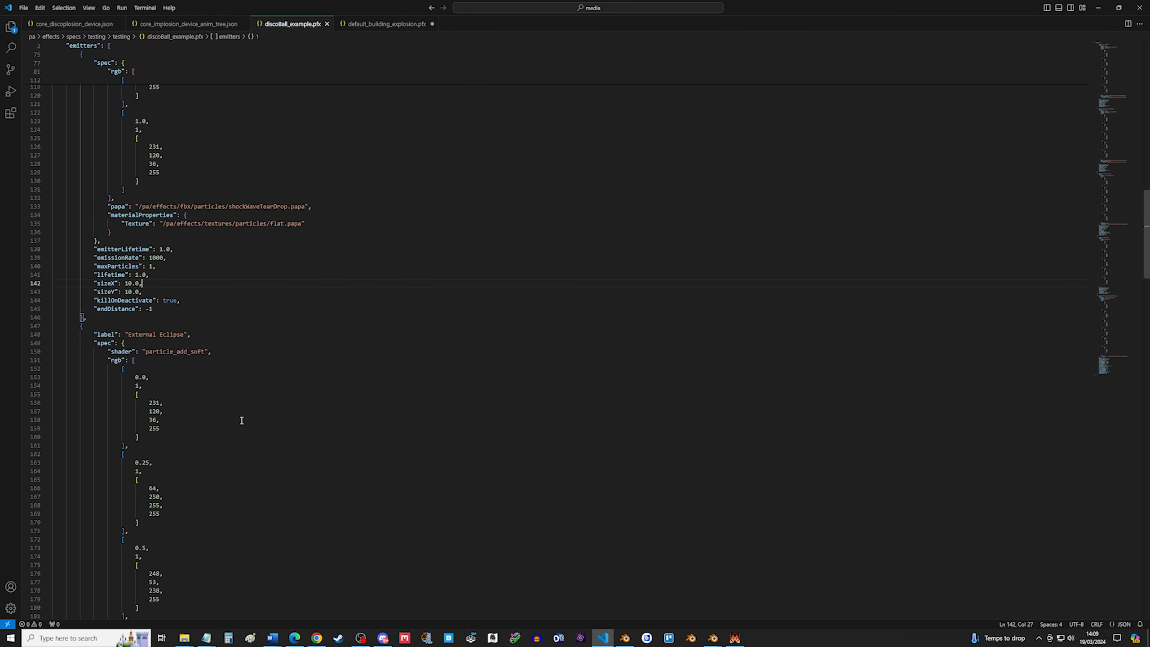
left_click_drag(159, 312, 308, 311)
scroll(294, 326, "down", 4)
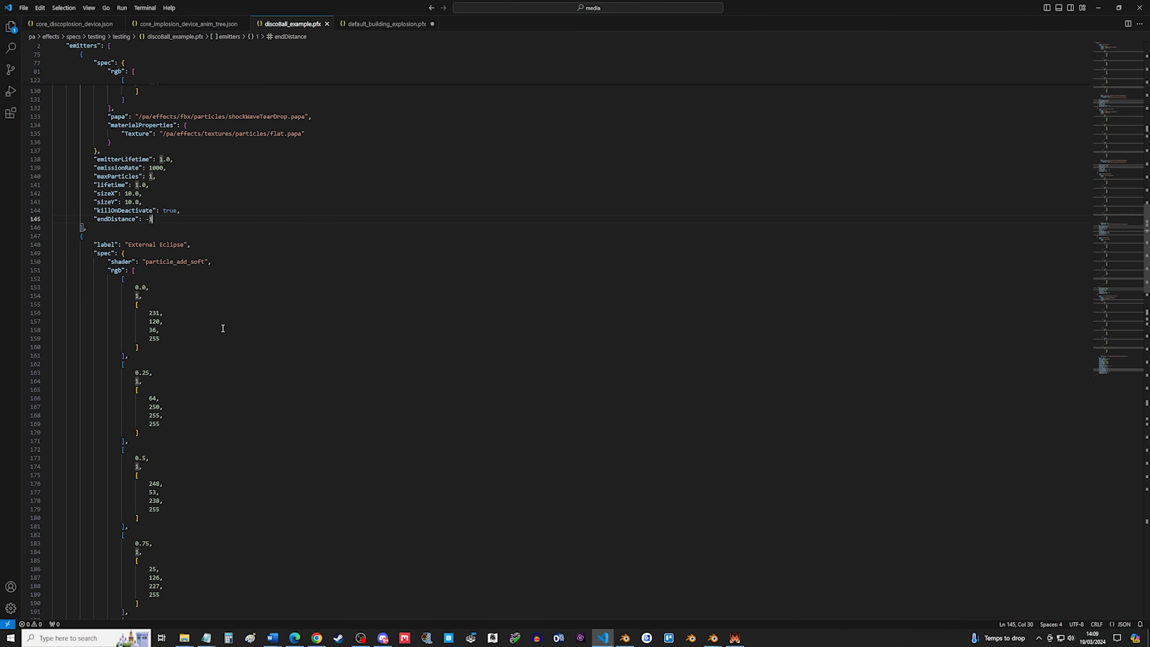
scroll(193, 293, "down", 2)
scroll(211, 279, "down", 1)
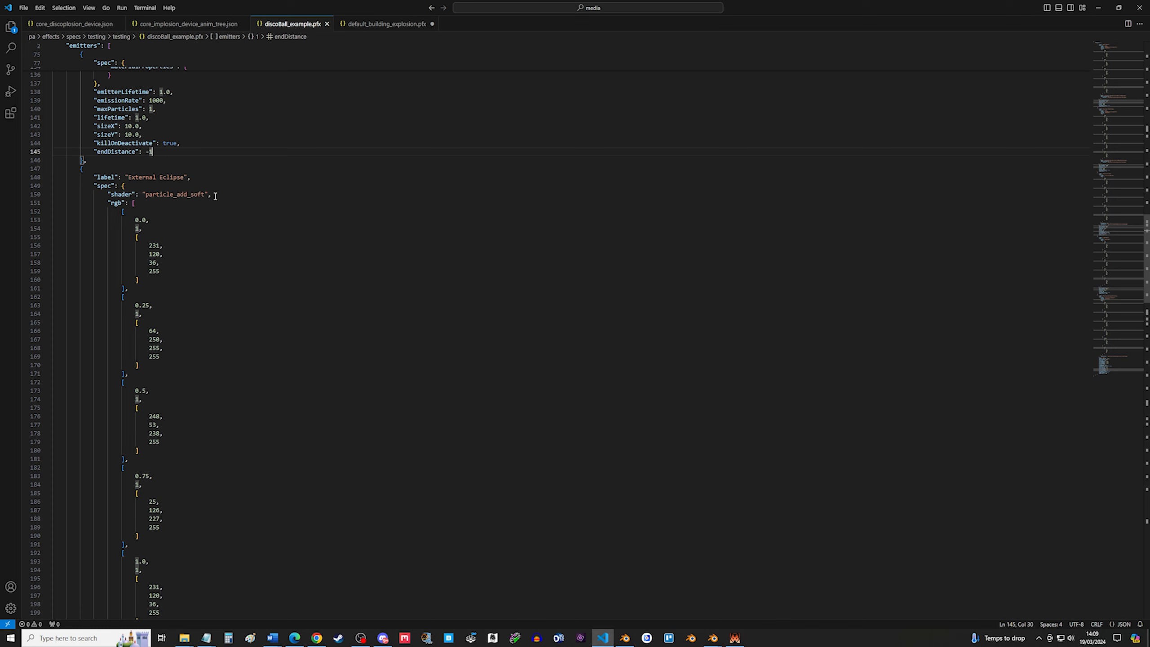
left_click_drag(215, 196, 112, 196)
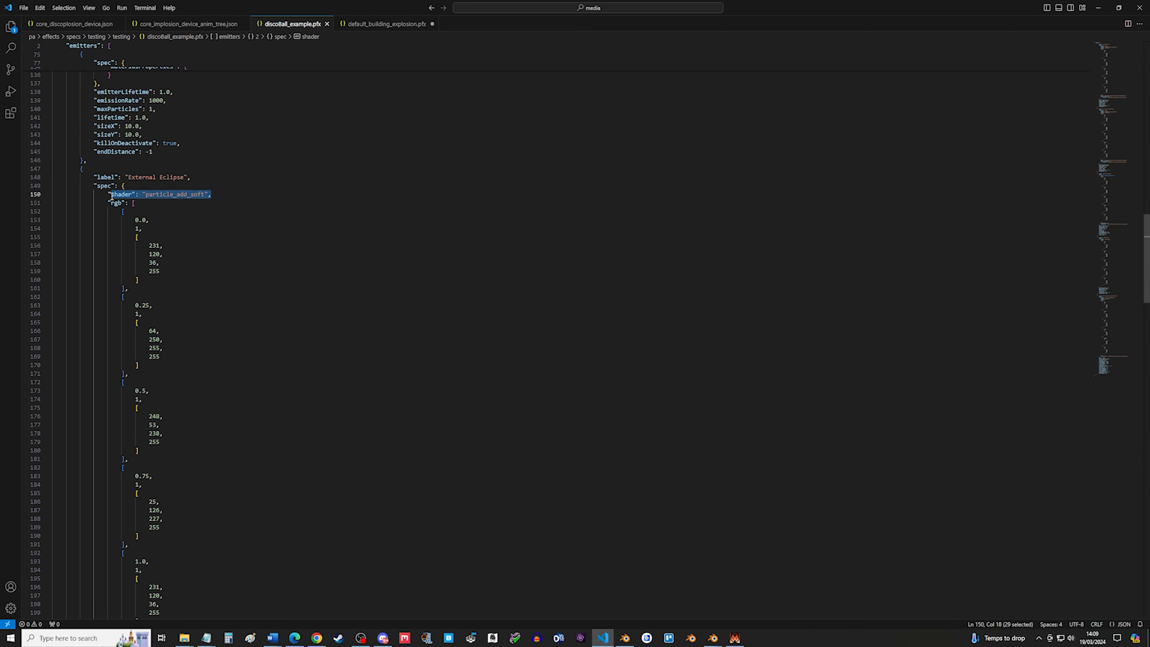
left_click(216, 196)
left_click_drag(216, 196, 140, 193)
Read the tutorial PDF's descriptions of the add and soft shader types.
left_click(300, 637)
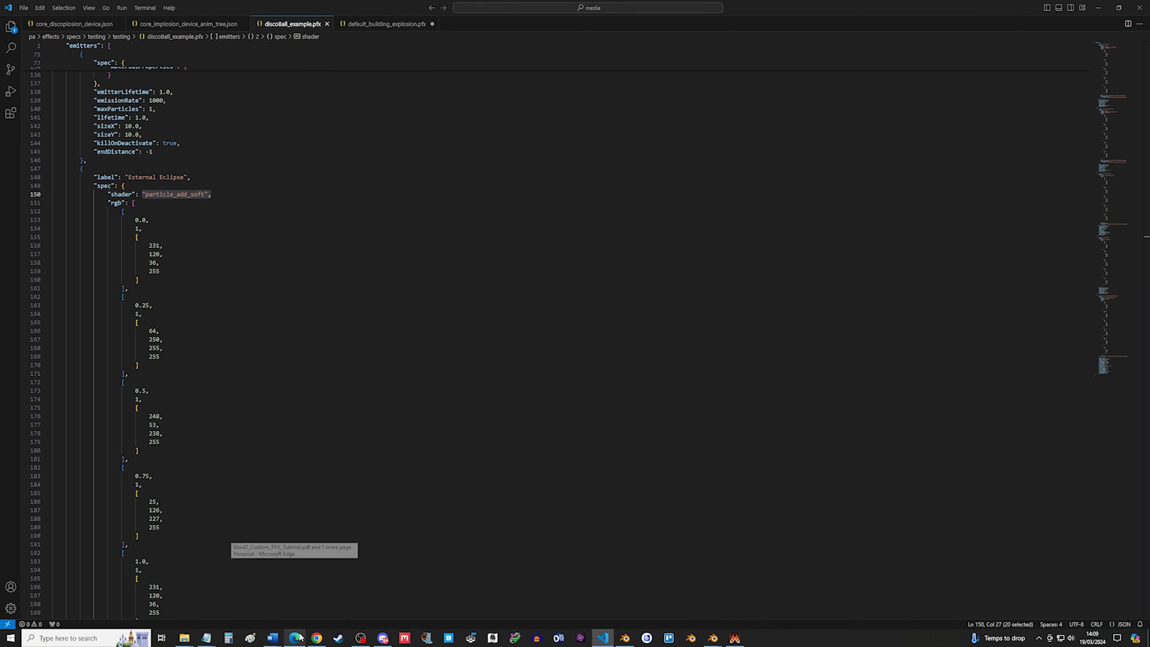
key("ctrl+a")
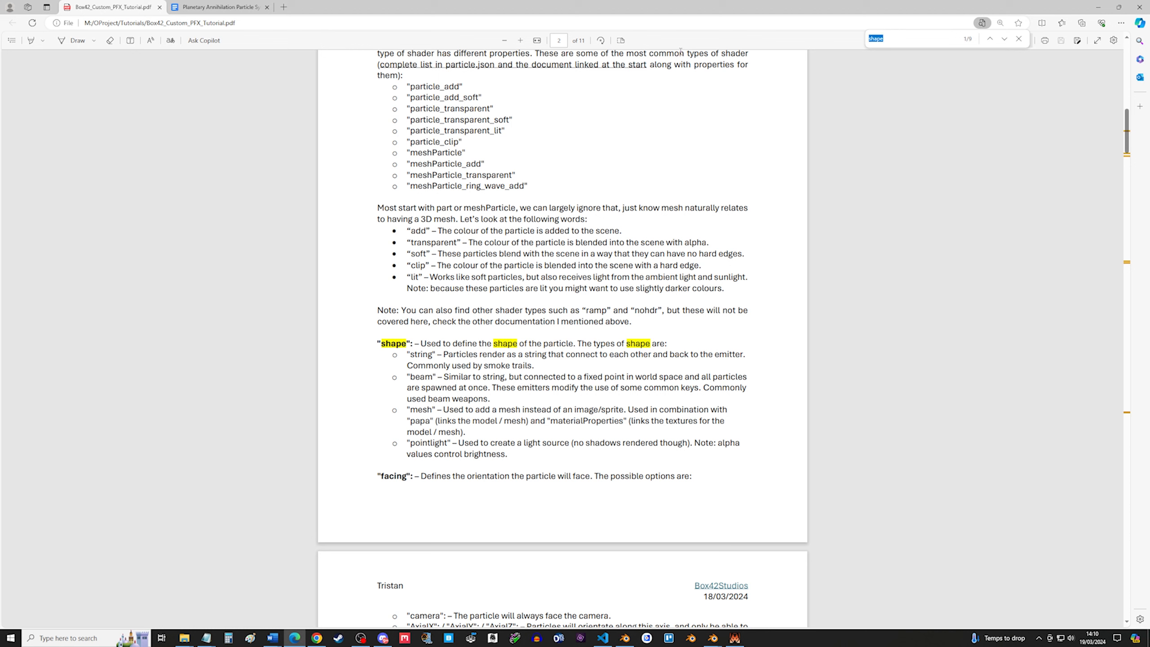
key("BackSpace")
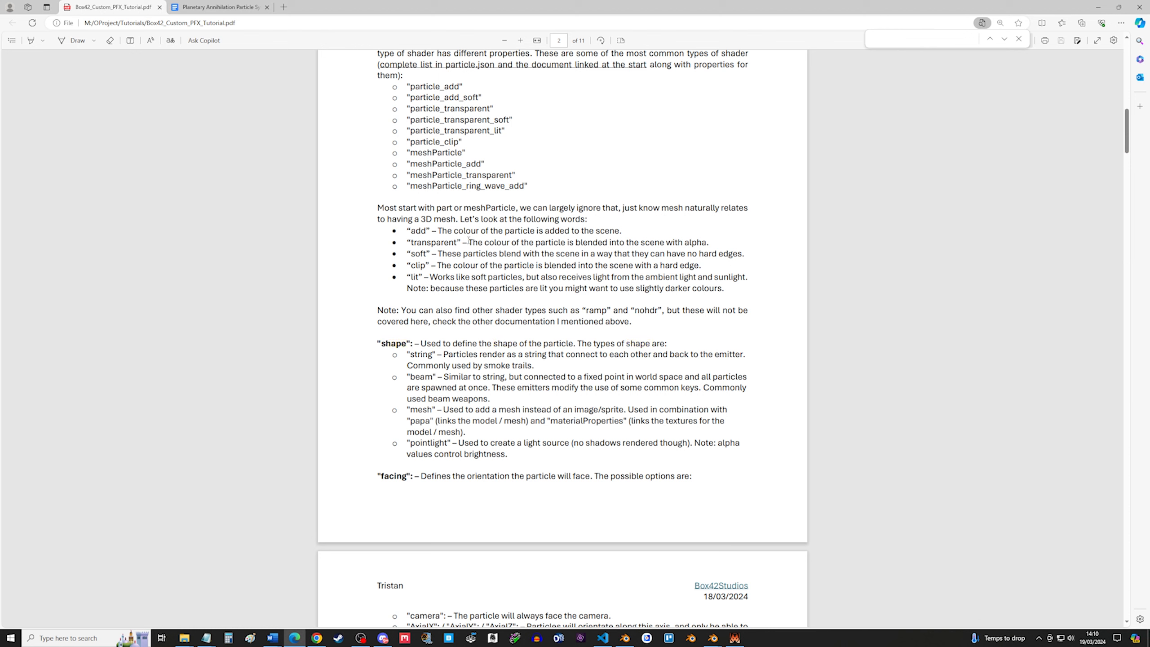
left_click_drag(439, 229, 625, 234)
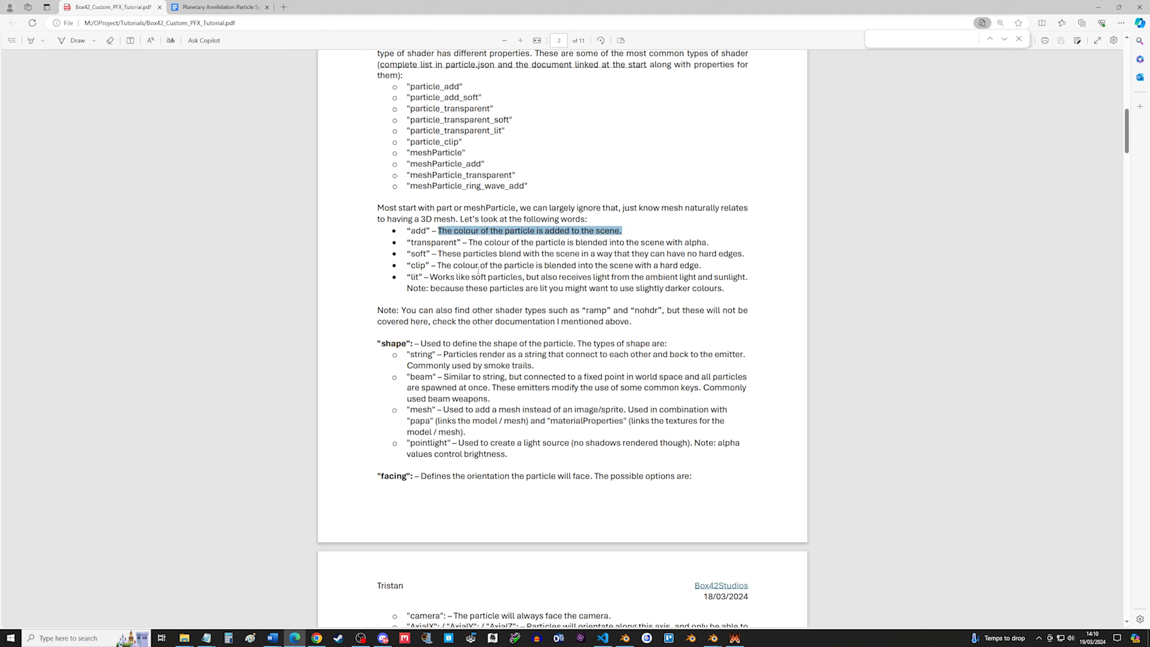
left_click_drag(467, 254, 747, 255)
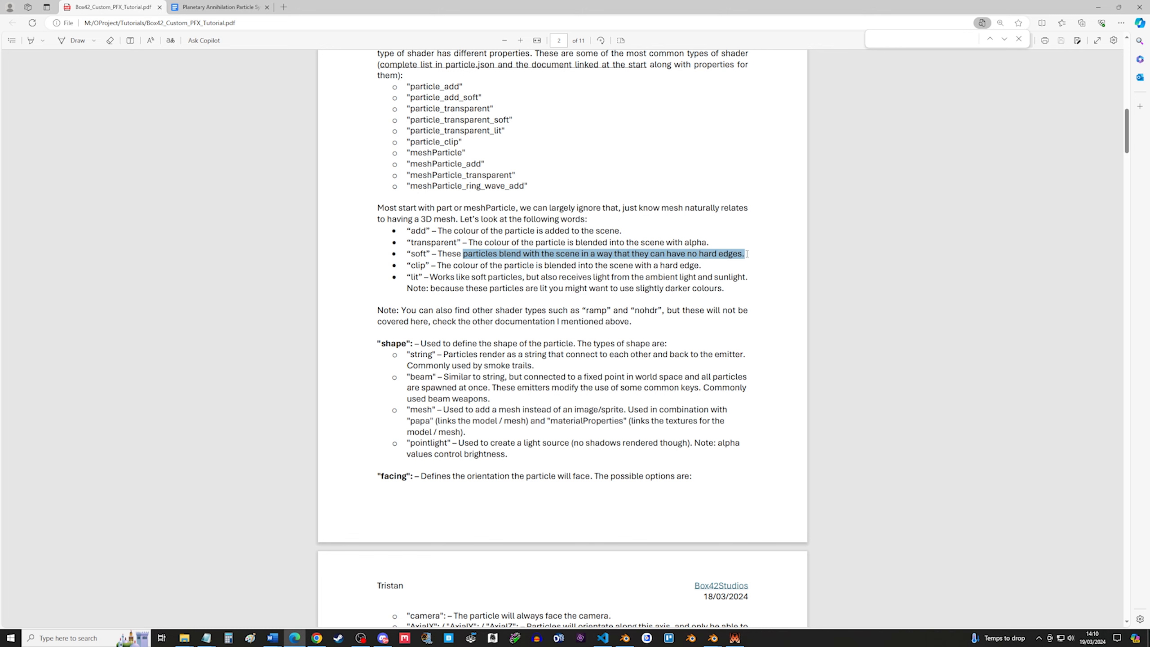
left_click(554, 274)
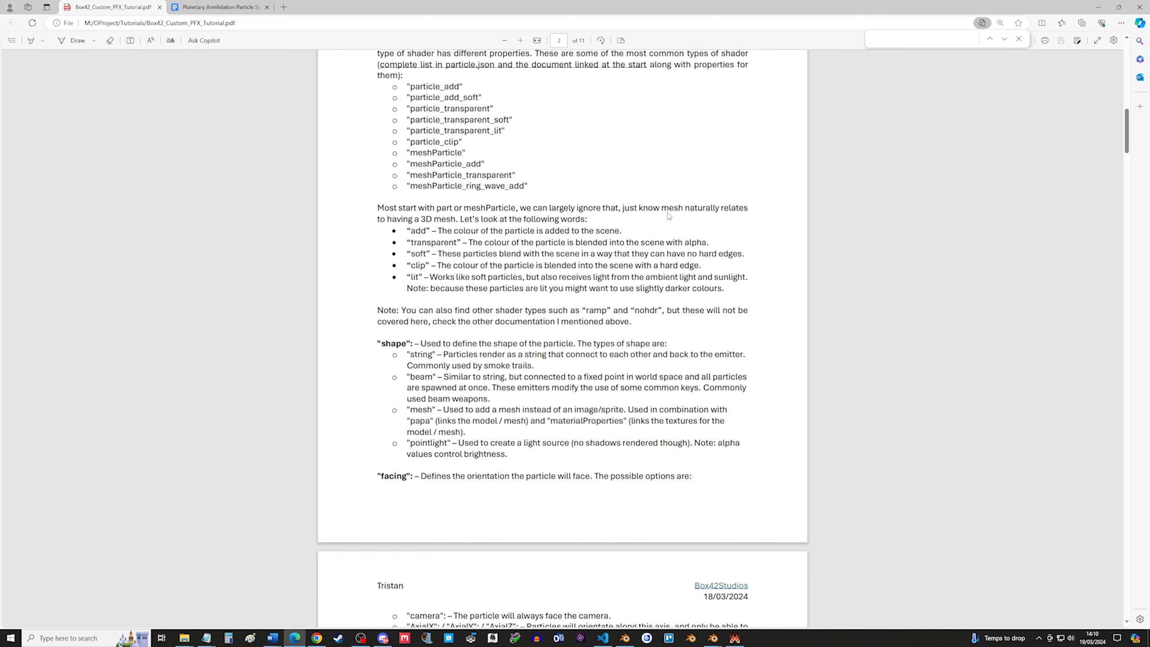
left_click(1098, 10)
Compare the External Eclipse shader value with the tutorial PDF and inspect its first colour key.
left_click(291, 287)
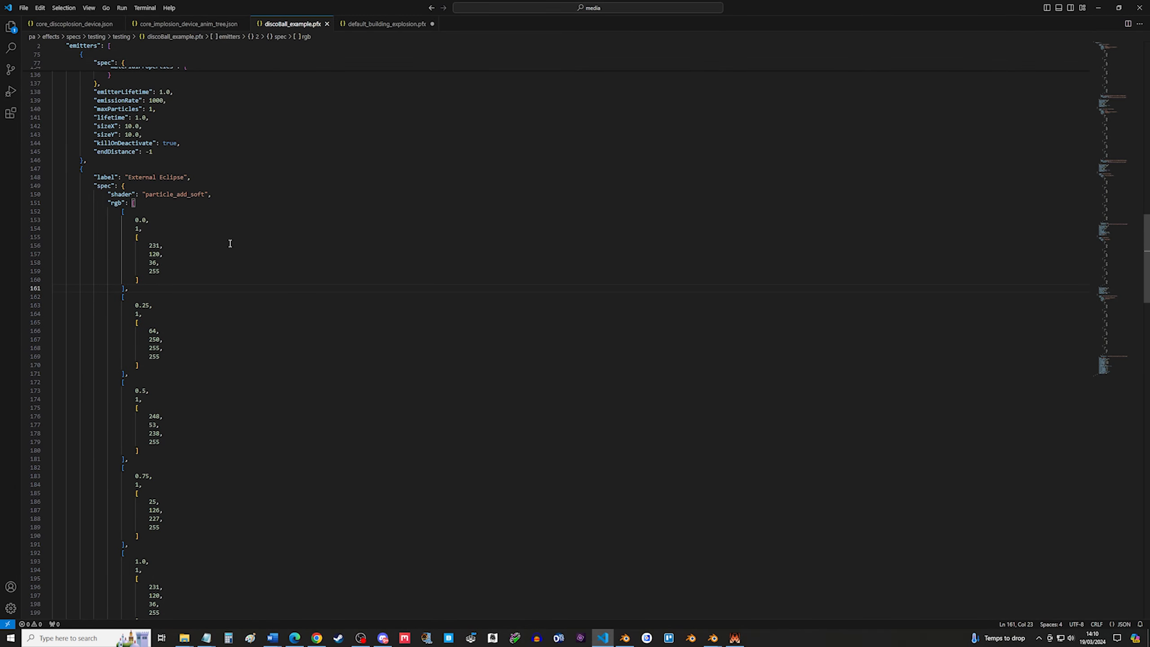
left_click_drag(213, 194, 142, 194)
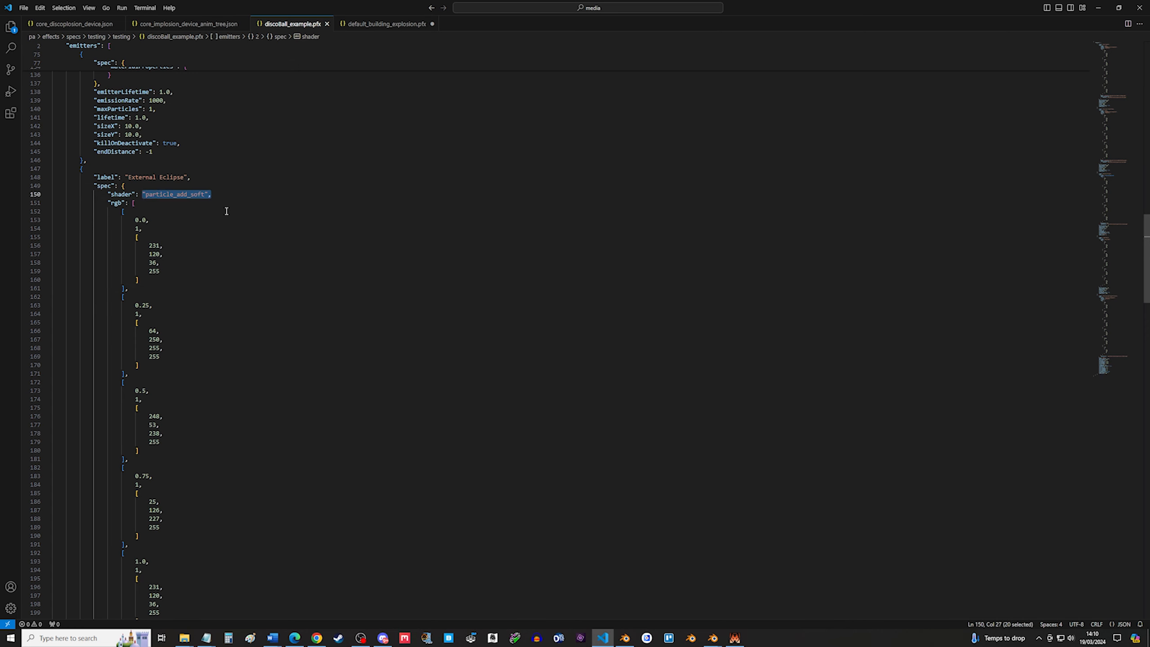
left_click(298, 232)
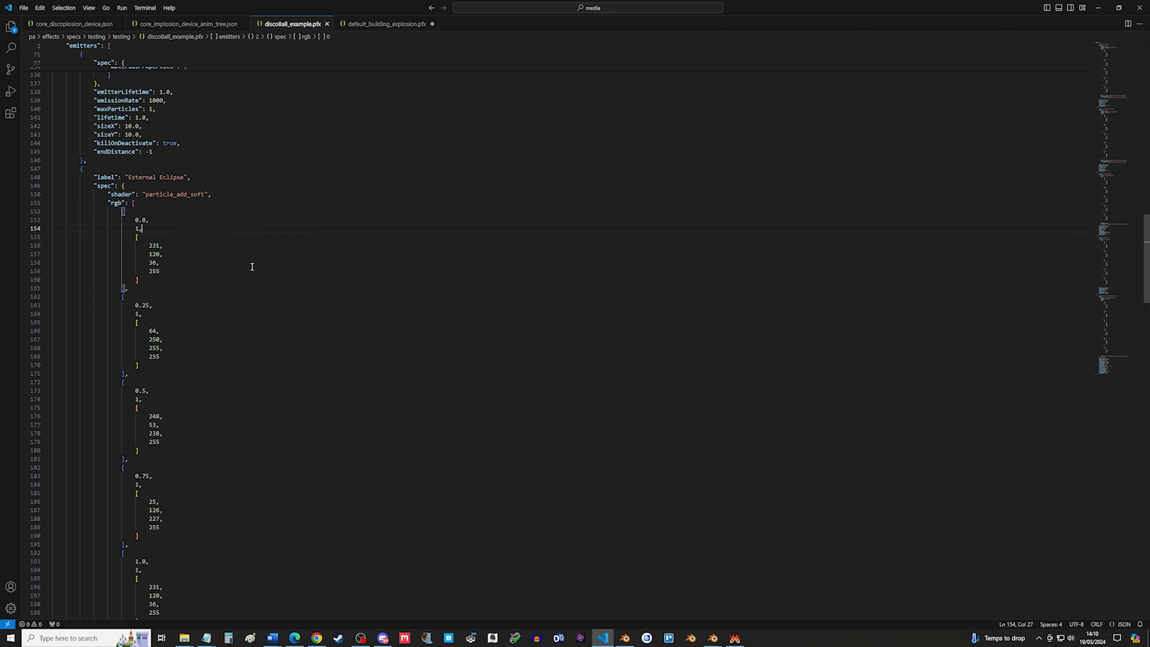
mouse_move(295, 638)
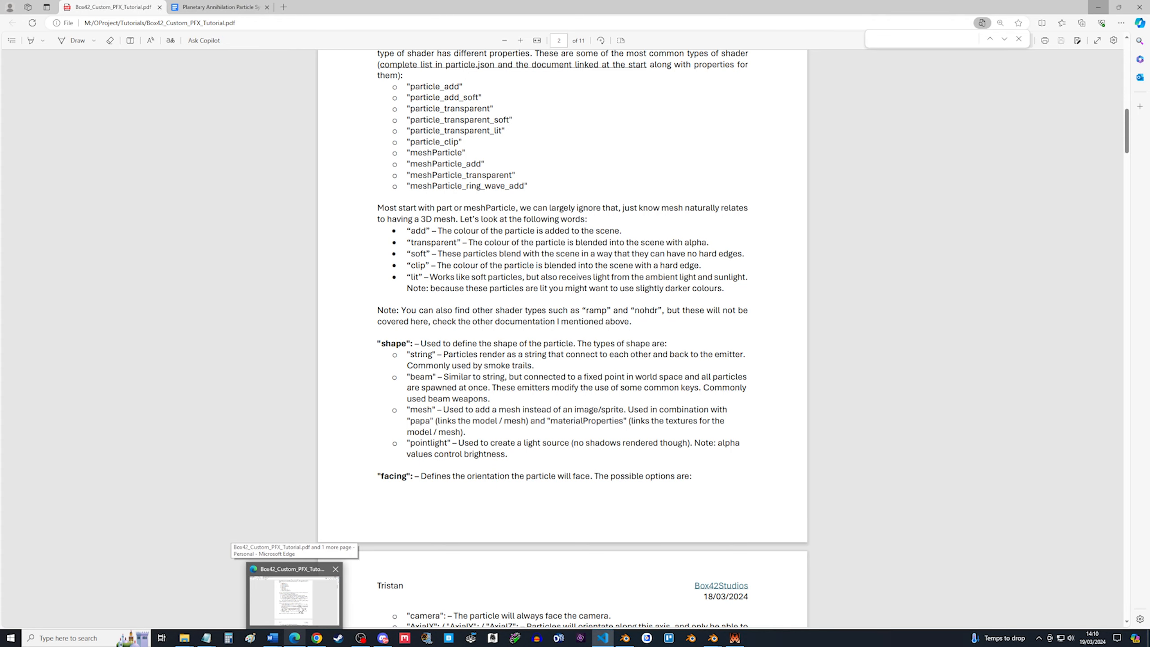
left_click(299, 609)
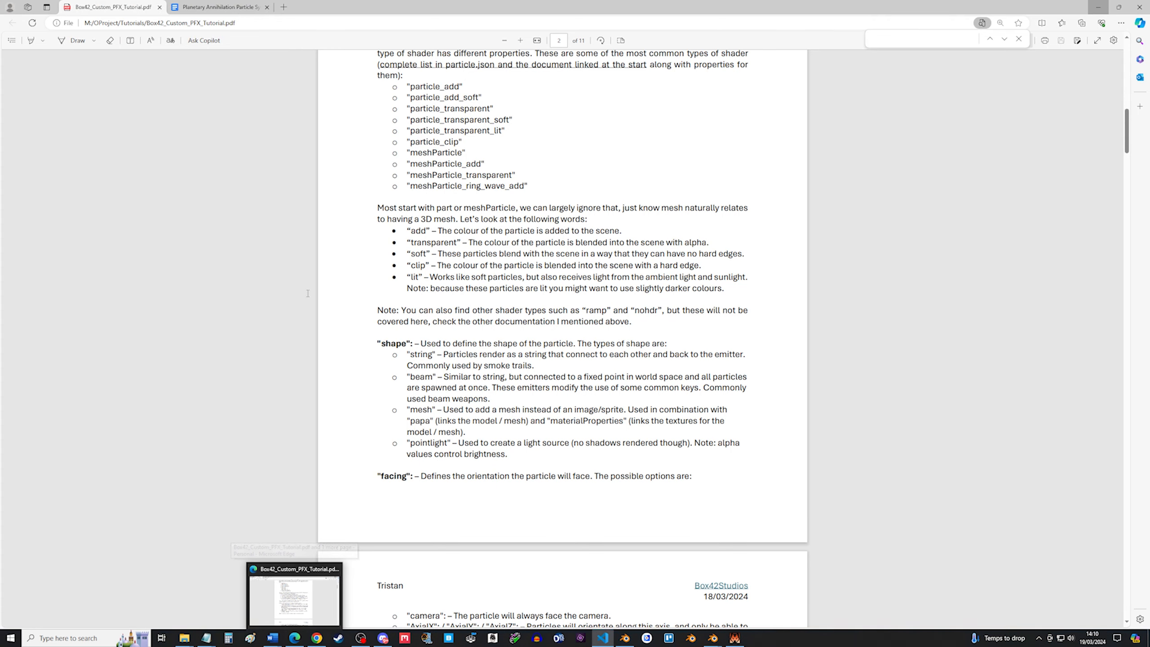
left_click_drag(175, 194, 141, 194)
left_click(216, 223)
left_click(194, 233)
left_click(228, 246)
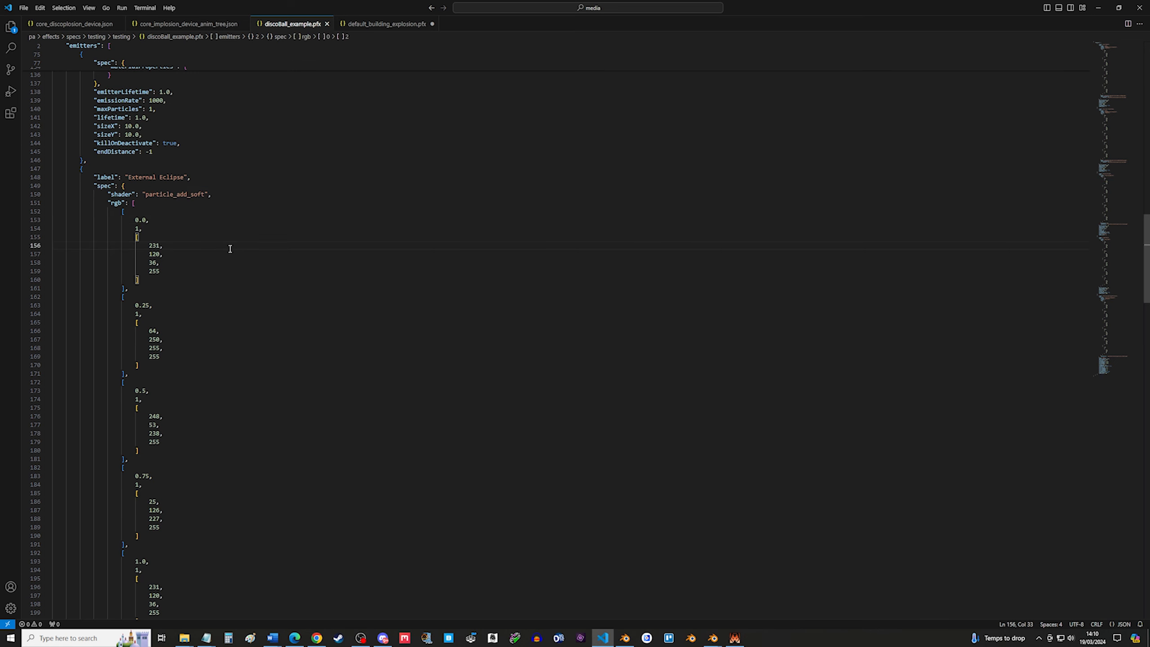
Review the External Eclipse emitter's rgb keys, cameraPush and eclipse.papa baseTexture settings.
scroll(226, 246, "down", 4)
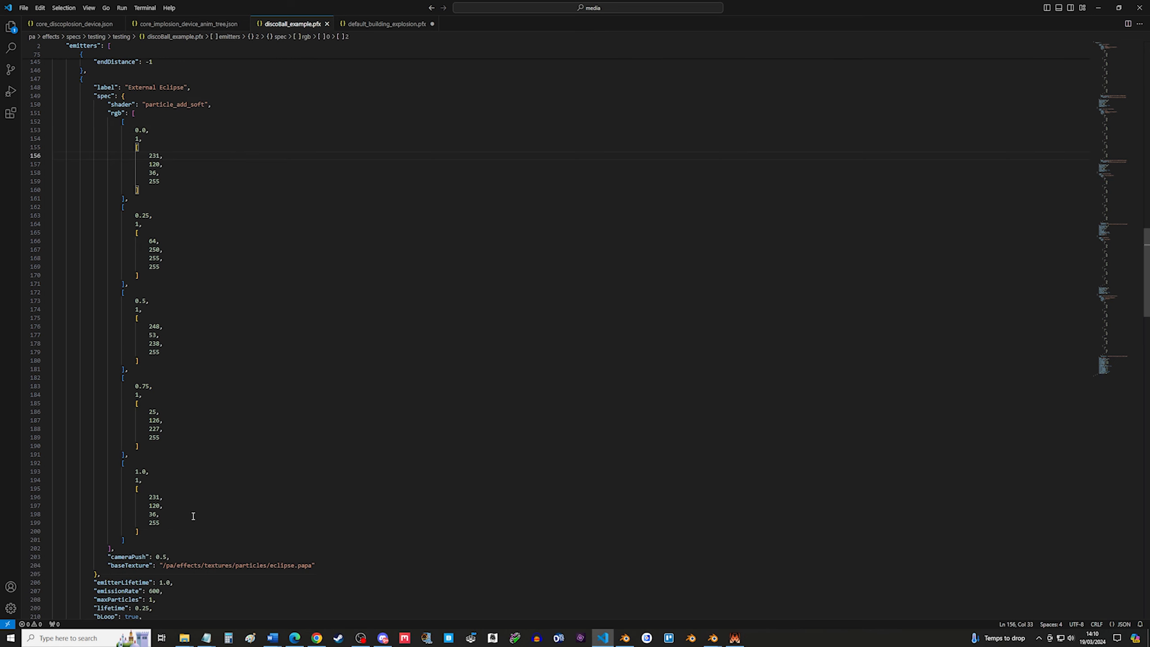
left_click_drag(135, 544, 54, 113)
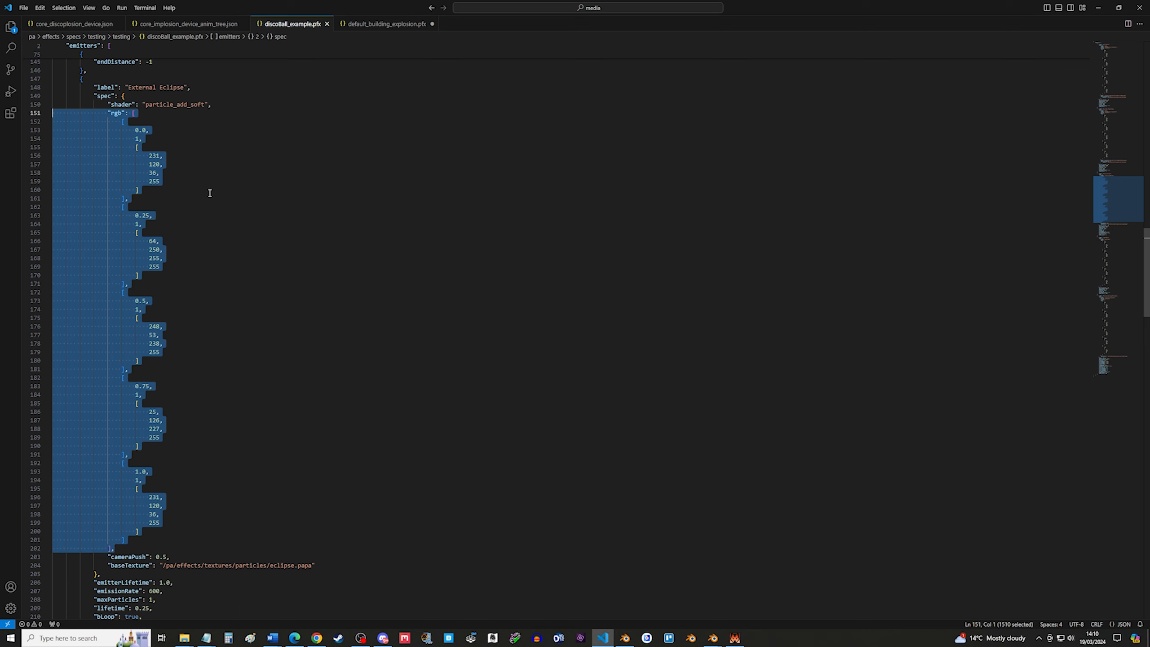
left_click(141, 556)
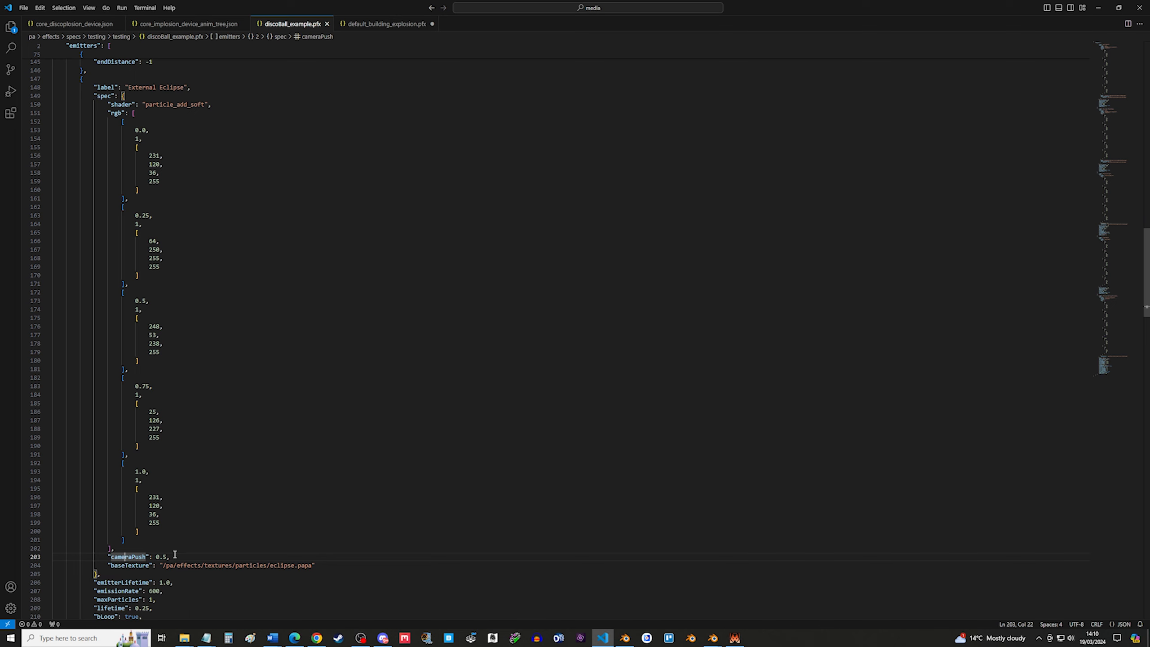
left_click_drag(175, 555, 44, 558)
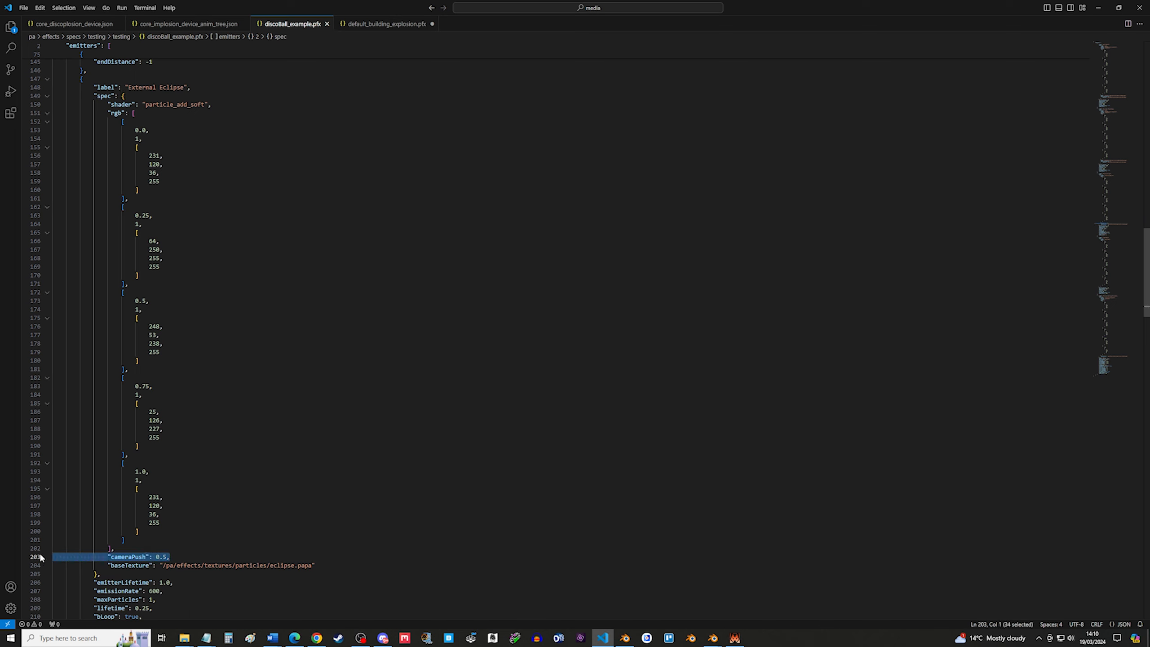
left_click_drag(180, 557, 51, 559)
left_click(248, 520)
scroll(248, 523, "down", 1)
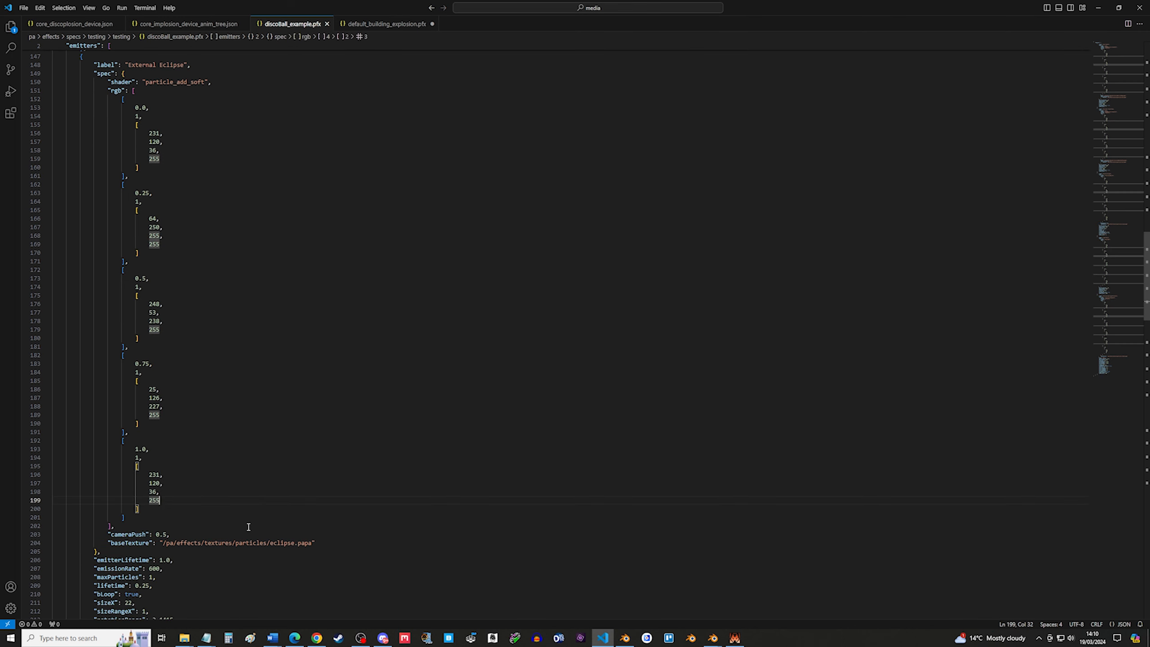
left_click_drag(318, 542, 269, 542)
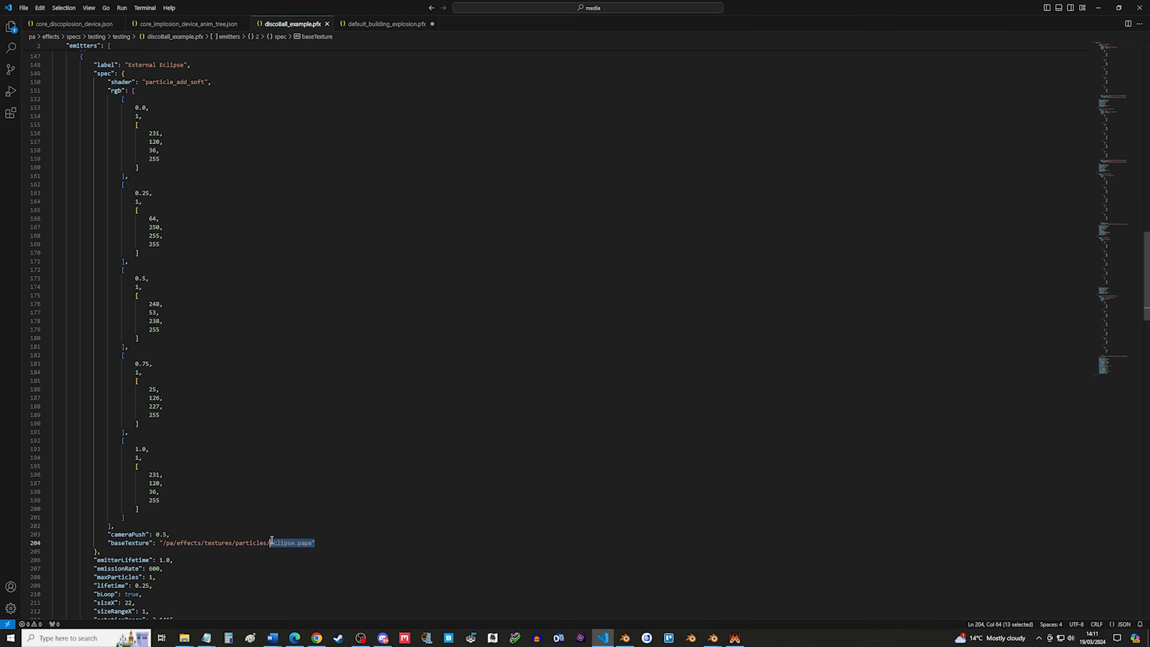
left_click(318, 525)
Examine the External Eclipse emitter's emitterLifetime and emissionRate properties.
scroll(312, 528, "down", 3)
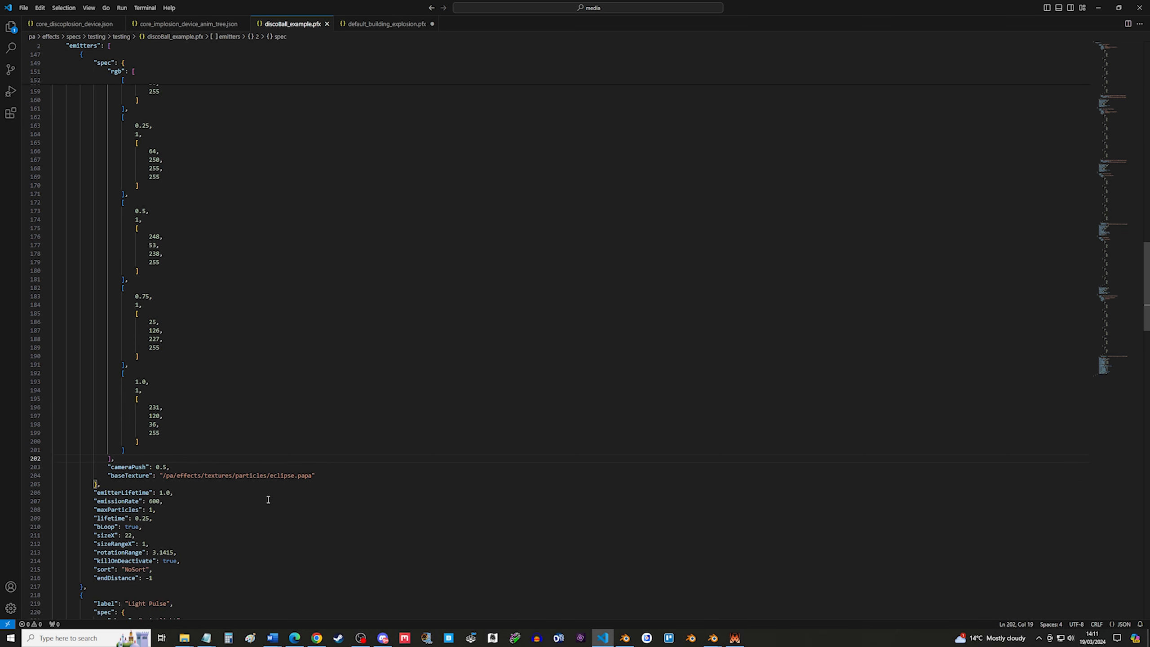
scroll(269, 499, "down", 4)
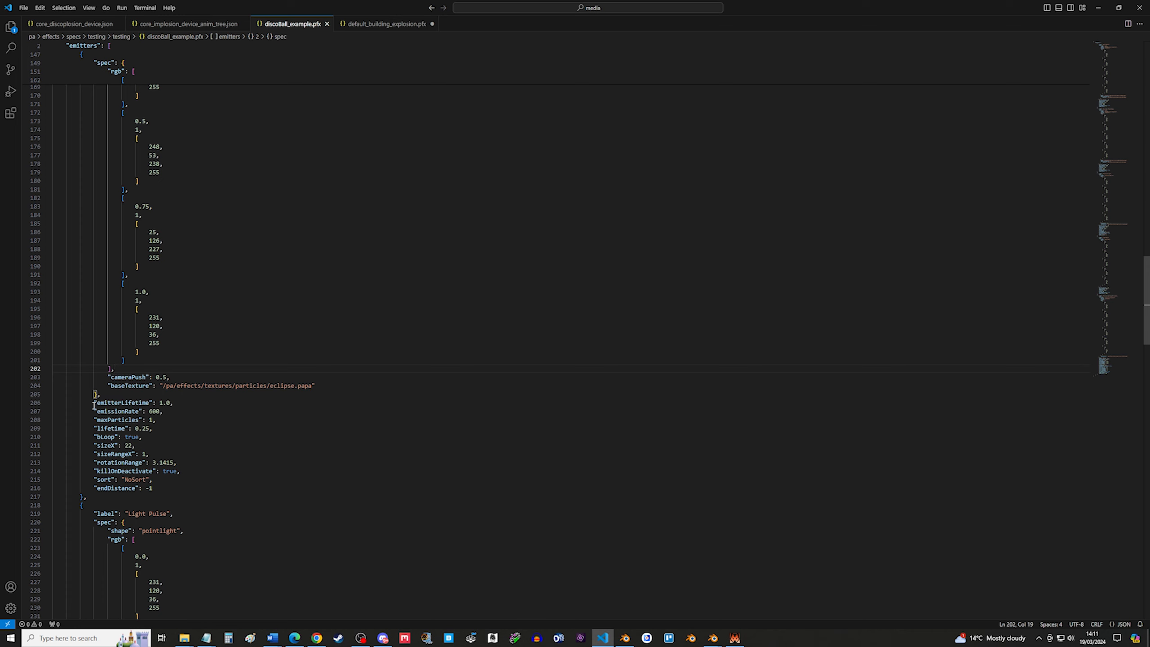
left_click_drag(164, 412, 50, 410)
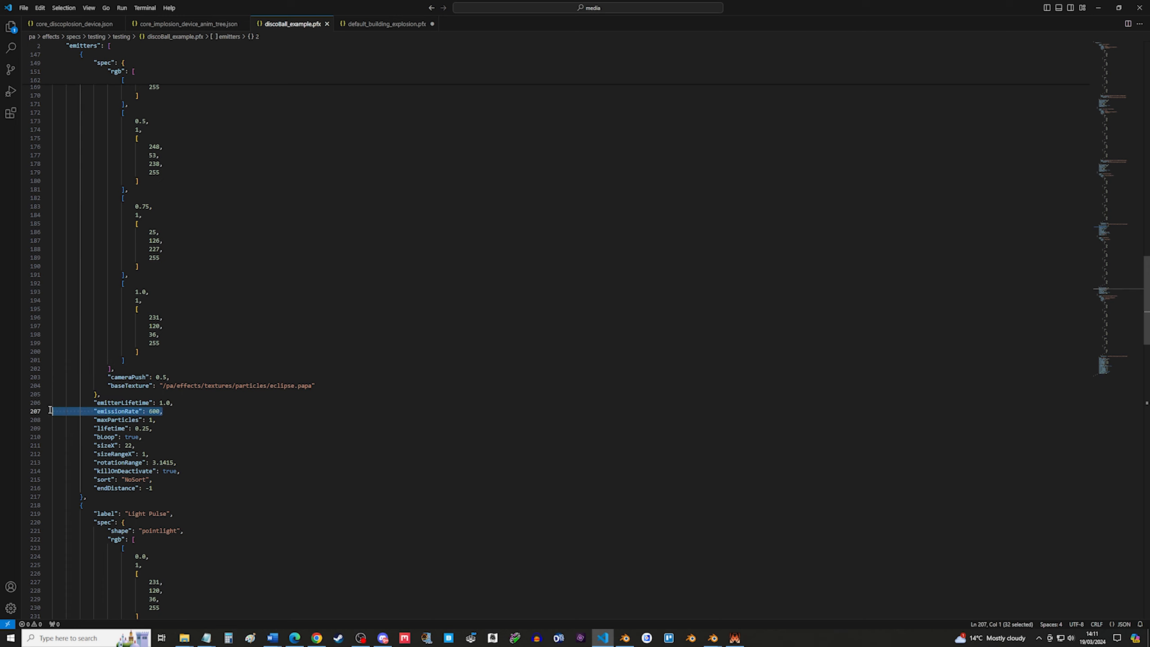
double_click(156, 411)
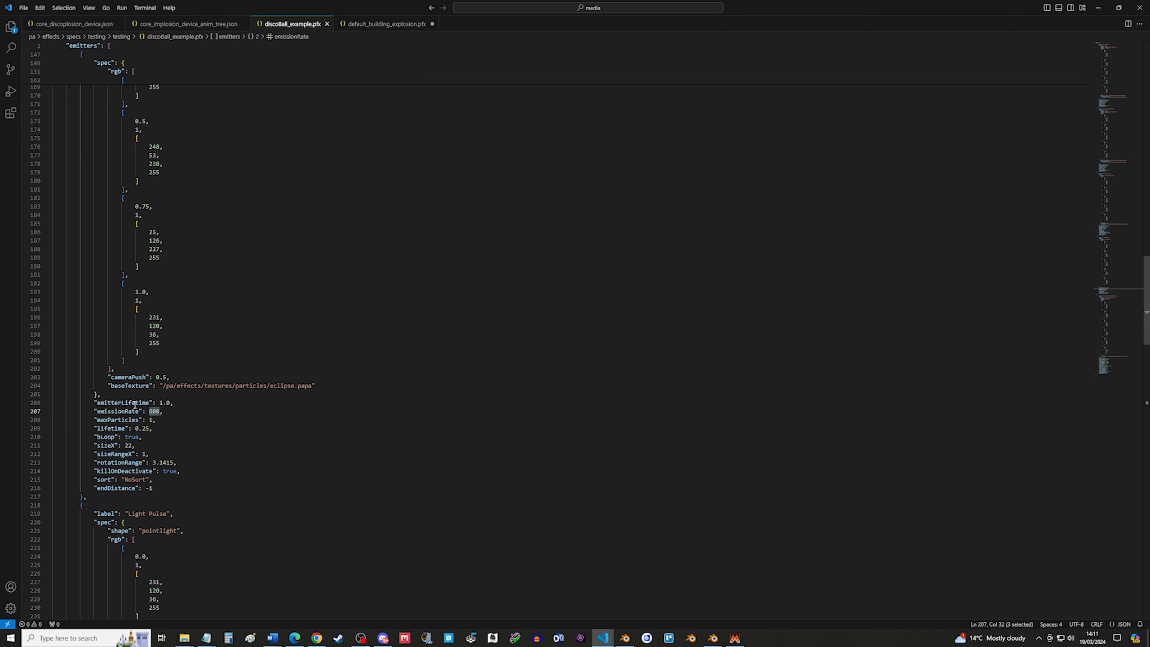
Examine the External Eclipse emitter's maxParticles and lifetime properties.
left_click(167, 413)
double_click(153, 412)
left_click(183, 414)
left_click_drag(168, 421, 52, 420)
left_click(138, 436)
left_click(155, 428)
left_click_drag(154, 429, 38, 427)
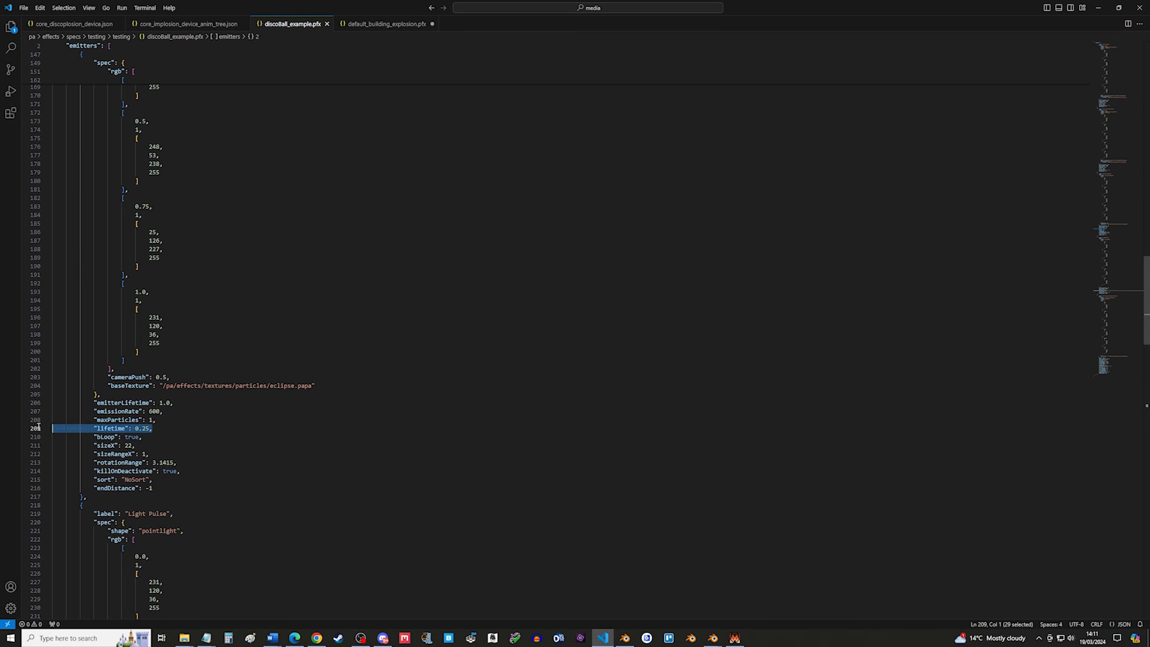
left_click_drag(155, 429, 39, 429)
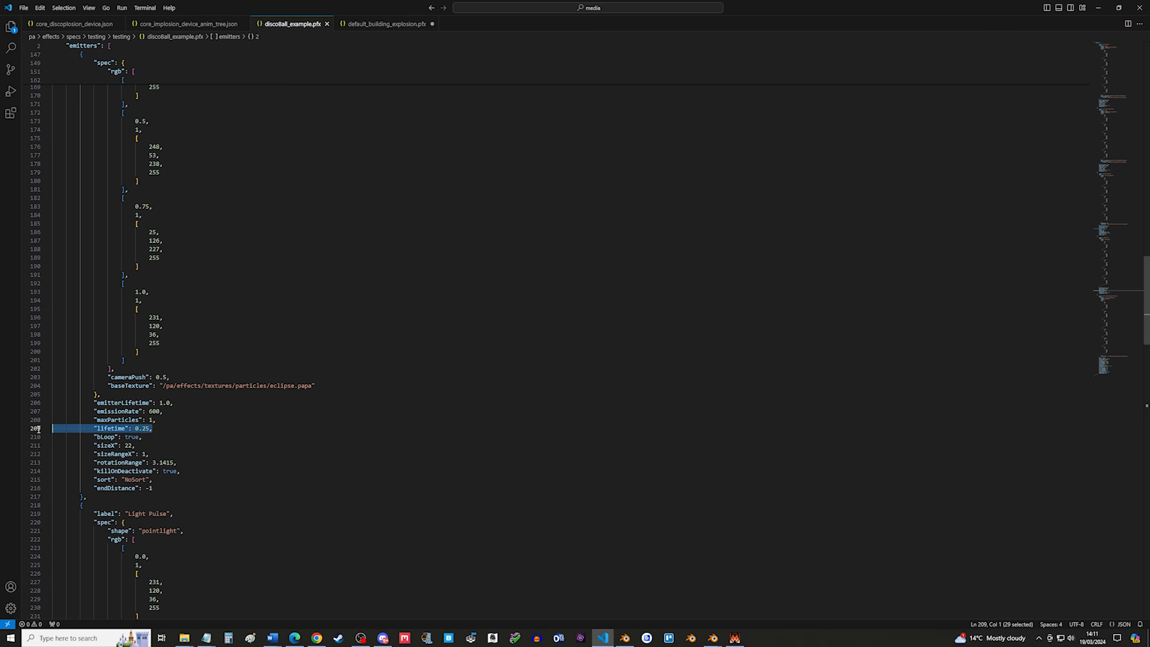
left_click(162, 427)
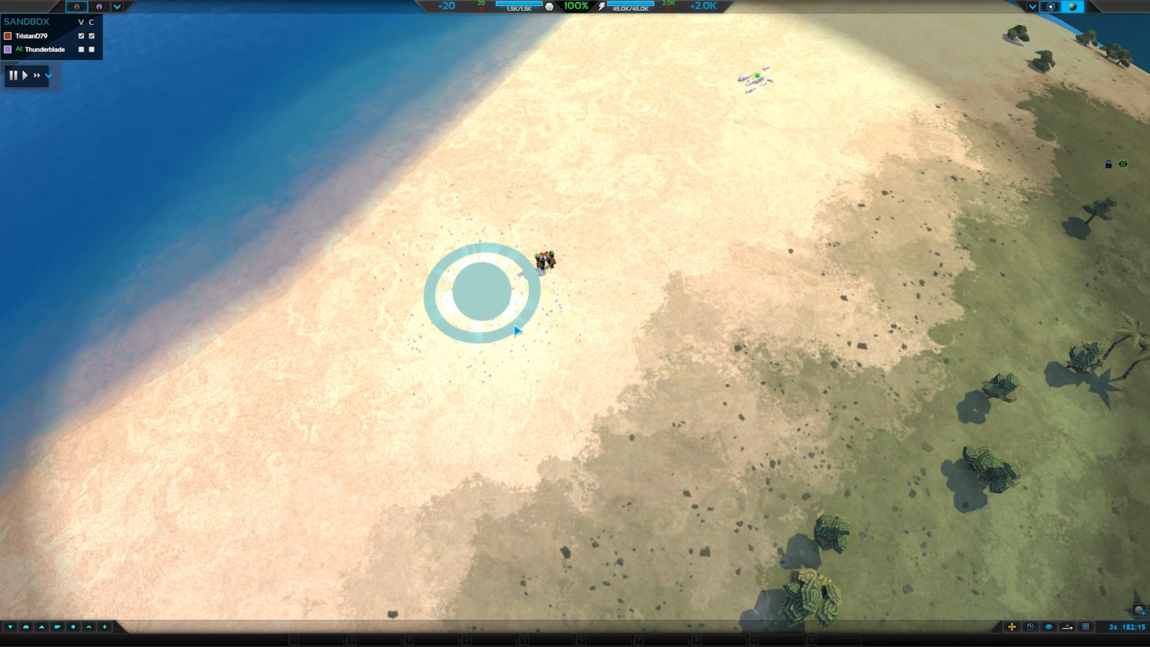
View the disco ball effect playing on the planet in the game sandbox.
scroll(531, 344, "down", 5)
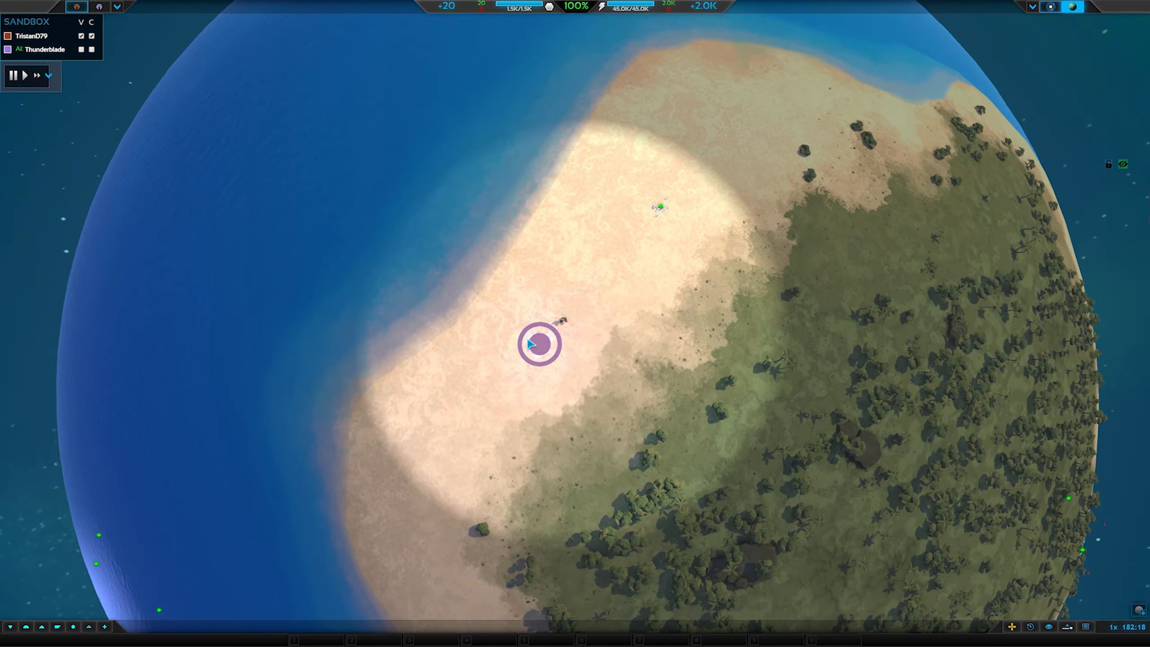
scroll(531, 344, "down", 5)
left_click_drag(531, 344, 622, 295)
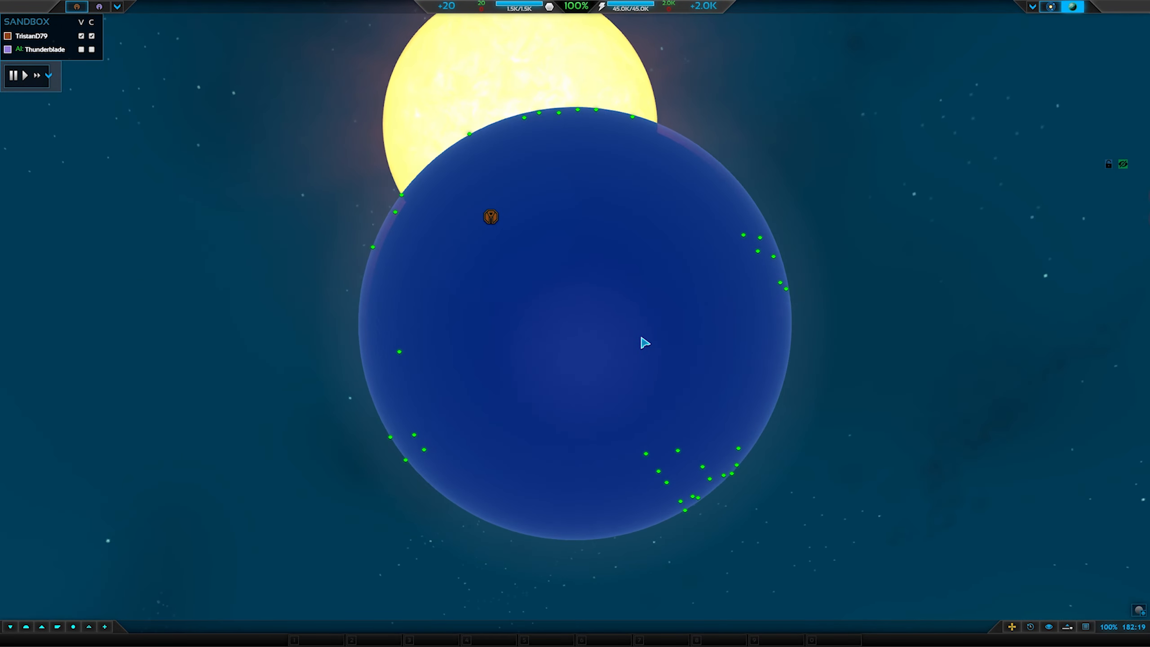
scroll(595, 375, "up", 5)
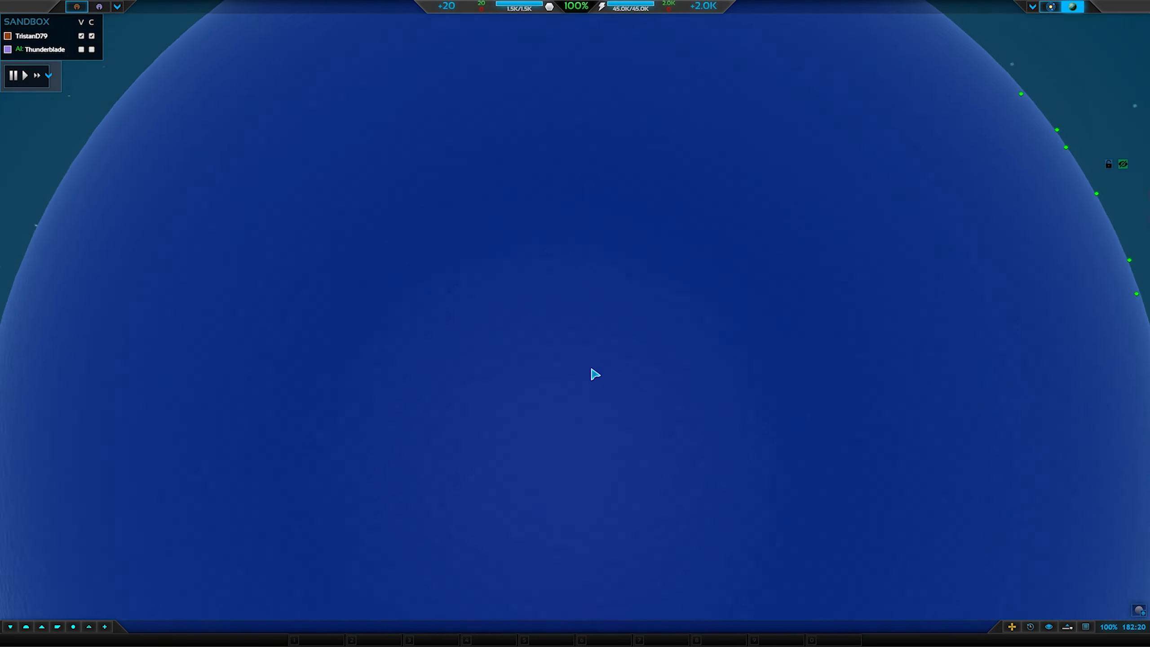
scroll(564, 337, "up", 3)
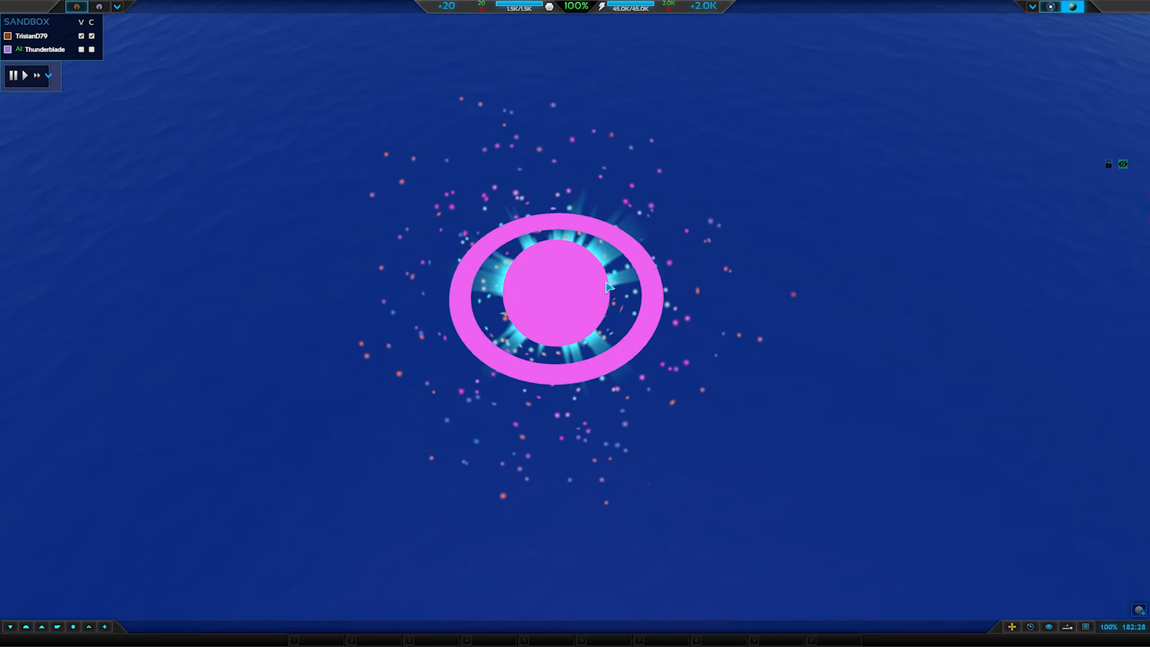
scroll(569, 276, "down", 5)
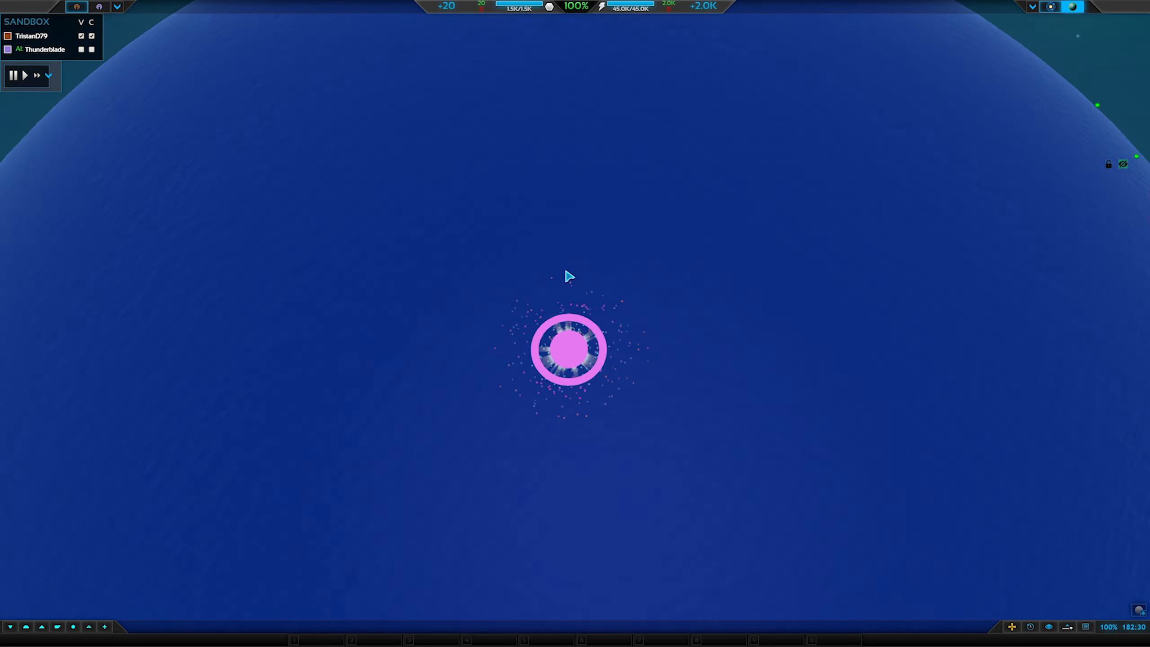
scroll(584, 369, "down", 3)
scroll(585, 371, "up", 3)
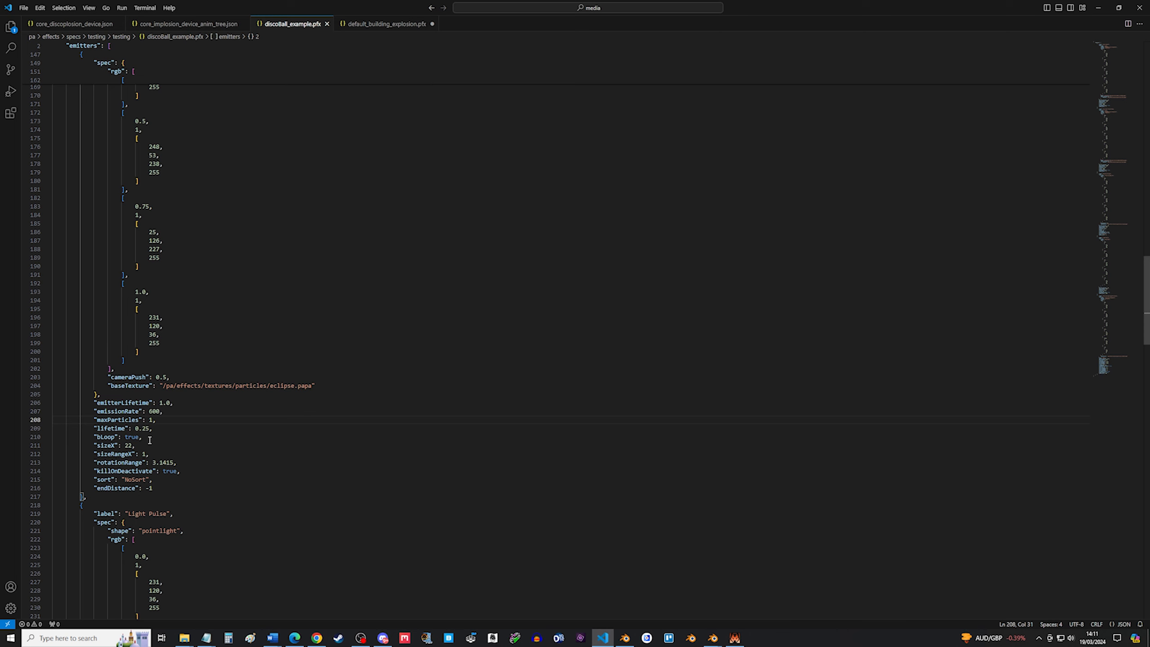
Examine the emitter's bLoop and sizeX properties.
left_click_drag(145, 438, 24, 436)
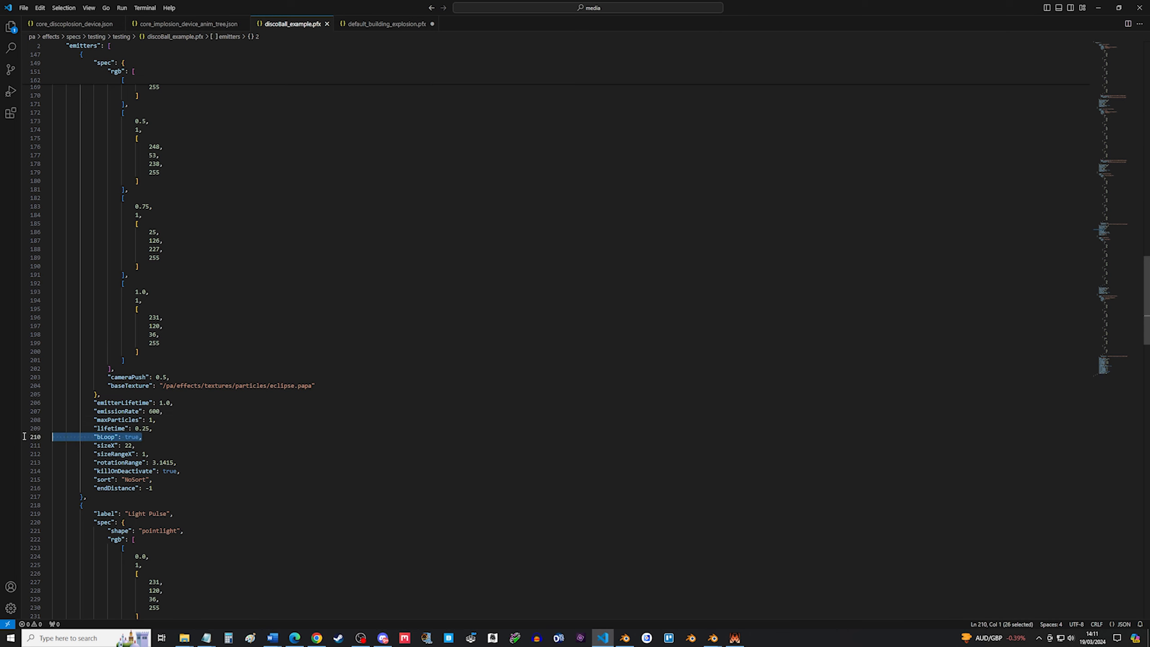
left_click(148, 437)
left_click_drag(161, 437, 43, 434)
left_click(153, 445)
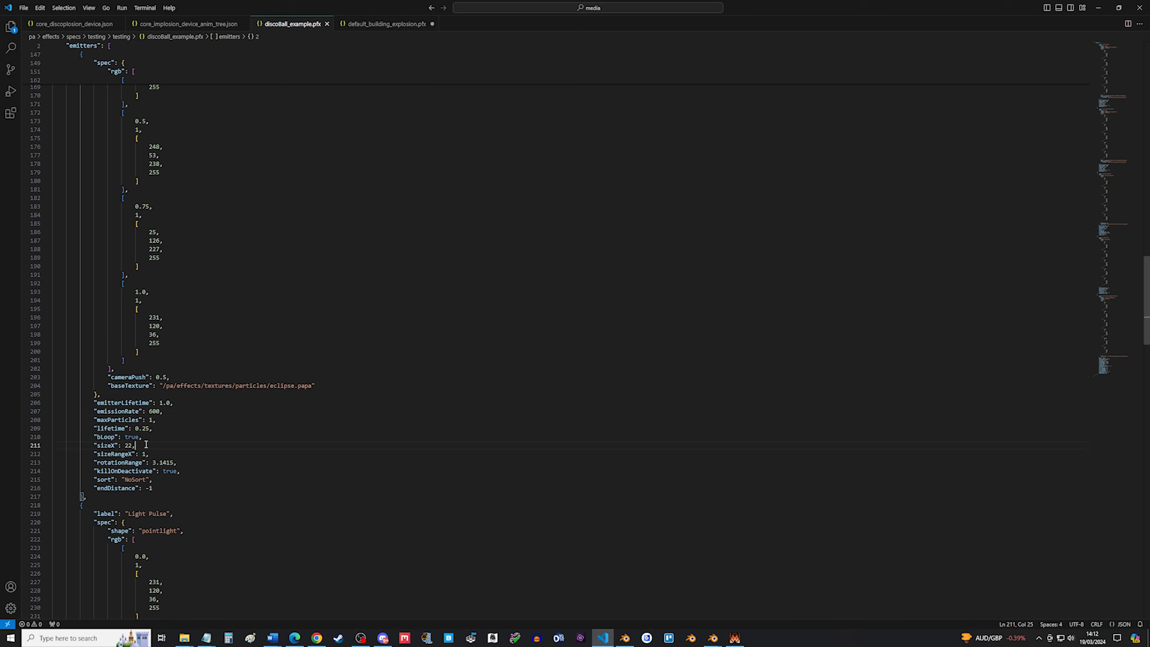
left_click_drag(145, 444, 47, 445)
Examine the emitter's sizeRangeX and rotationRange properties.
left_click(165, 453)
left_click_drag(169, 453, 46, 455)
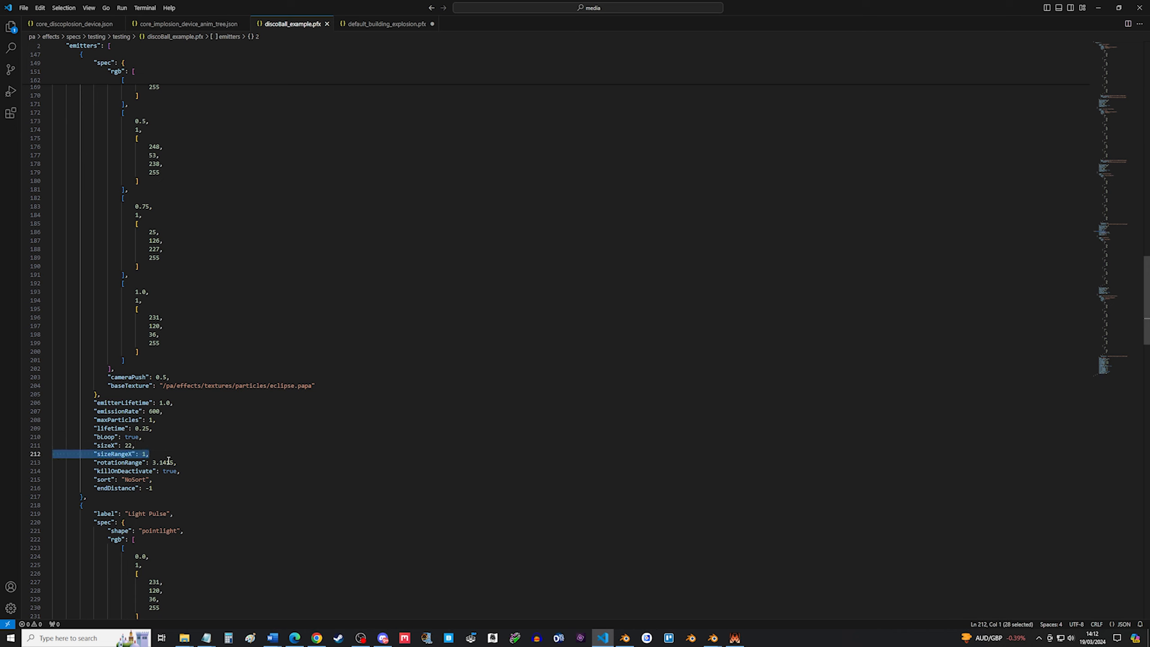
left_click(203, 462)
left_click_drag(189, 463, 47, 463)
left_click(186, 446)
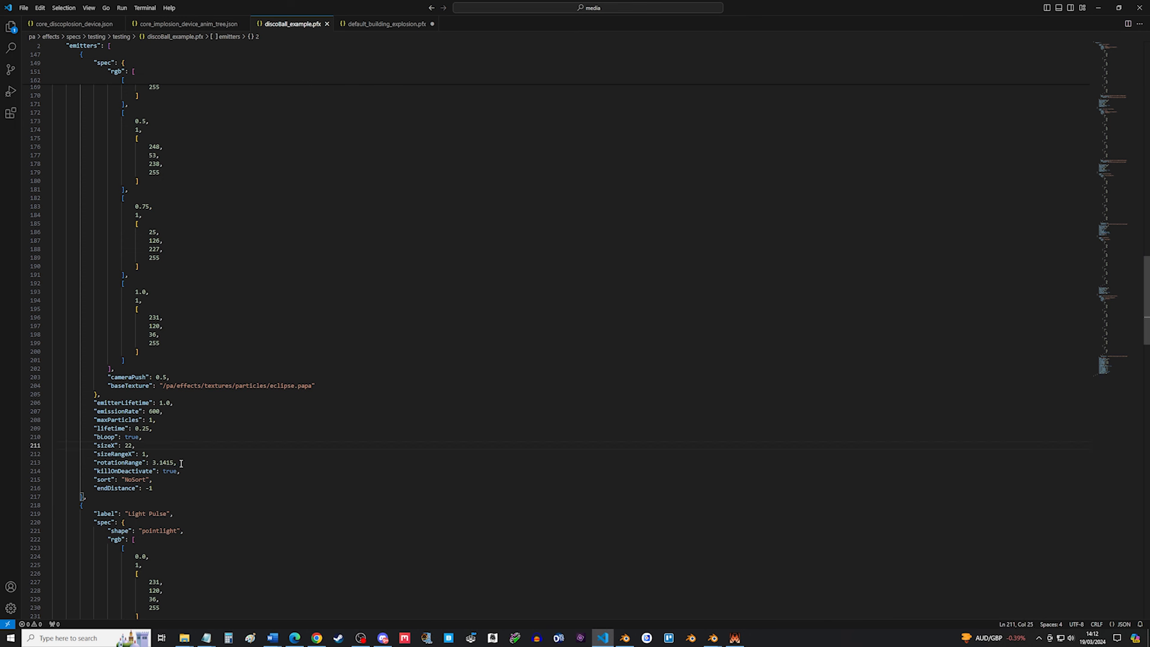
left_click_drag(181, 463, 56, 464)
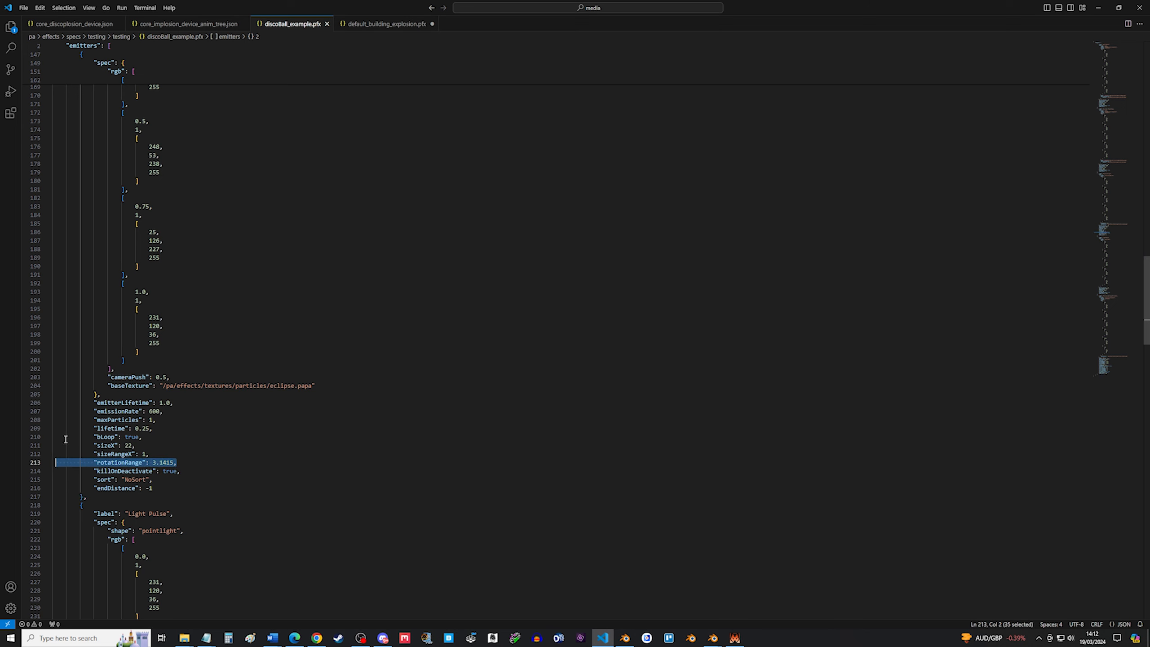
left_click_drag(177, 463, 44, 460)
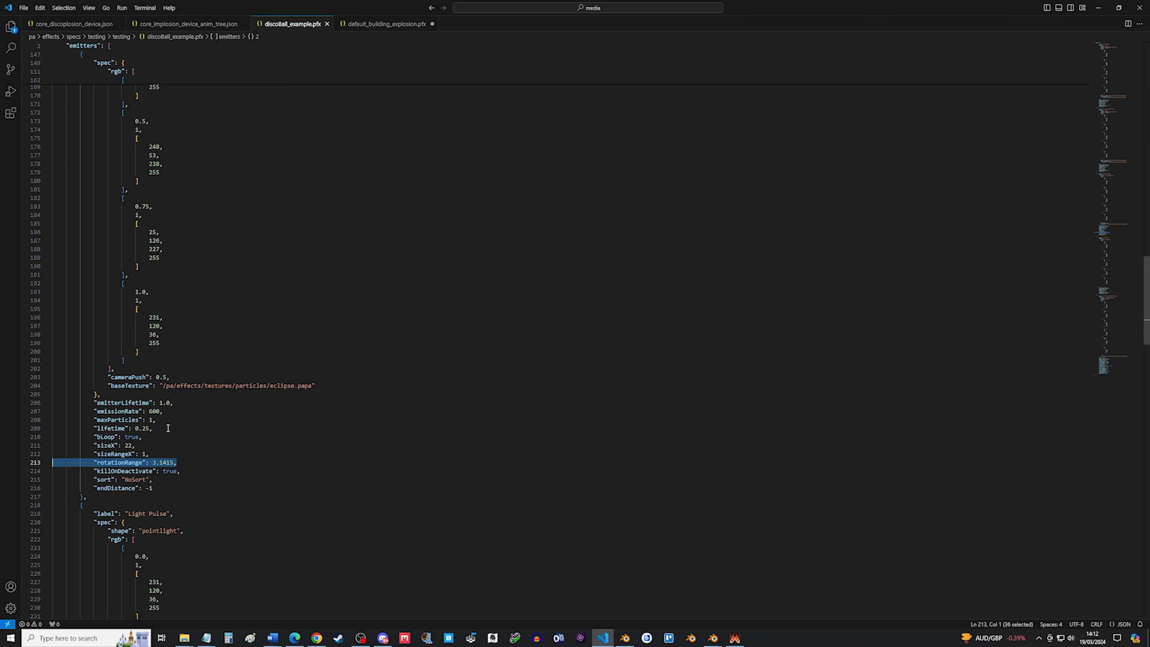
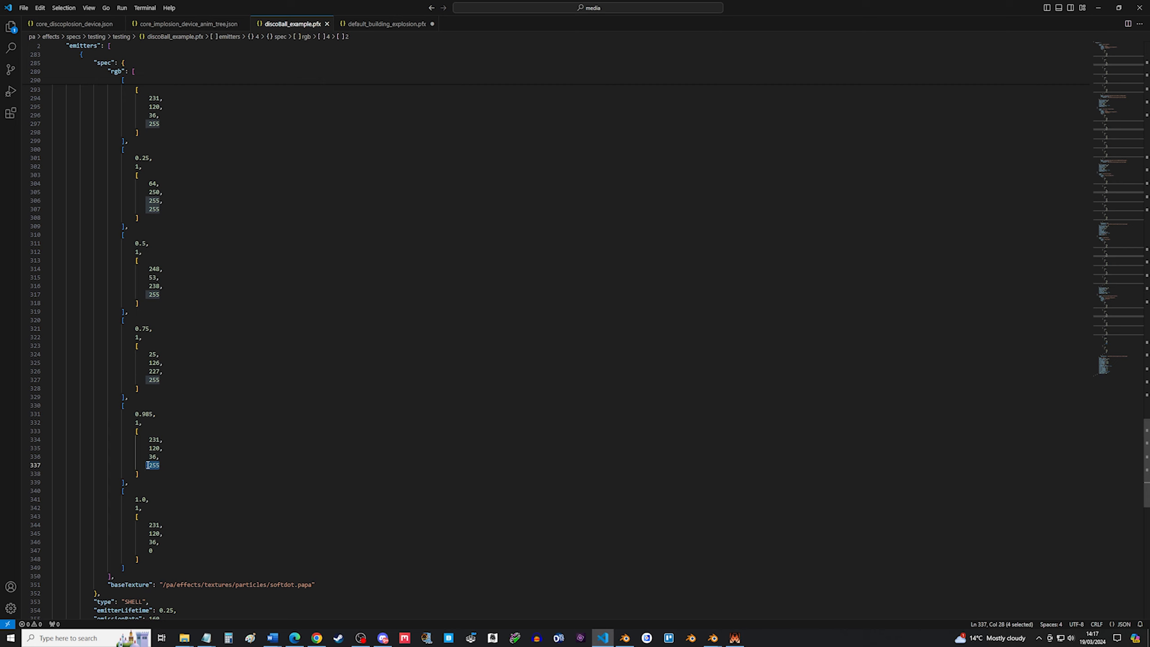
Examine the alpha values at the end of the emitter's rgb colour gradient keyframes.
double_click(151, 551)
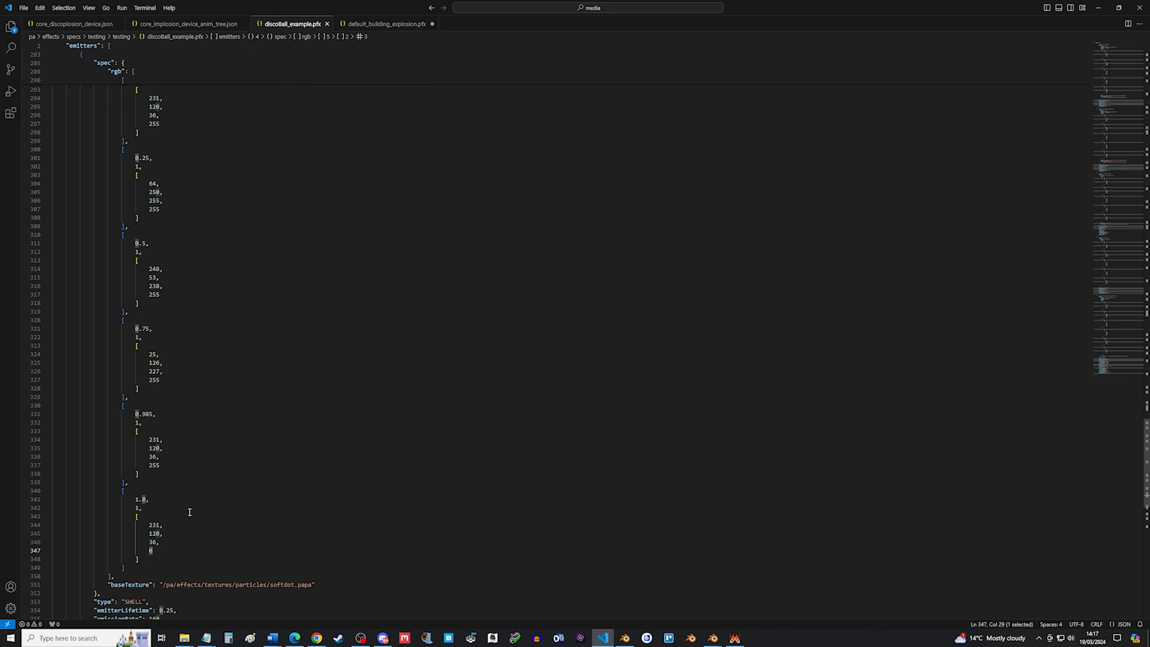
double_click(154, 466)
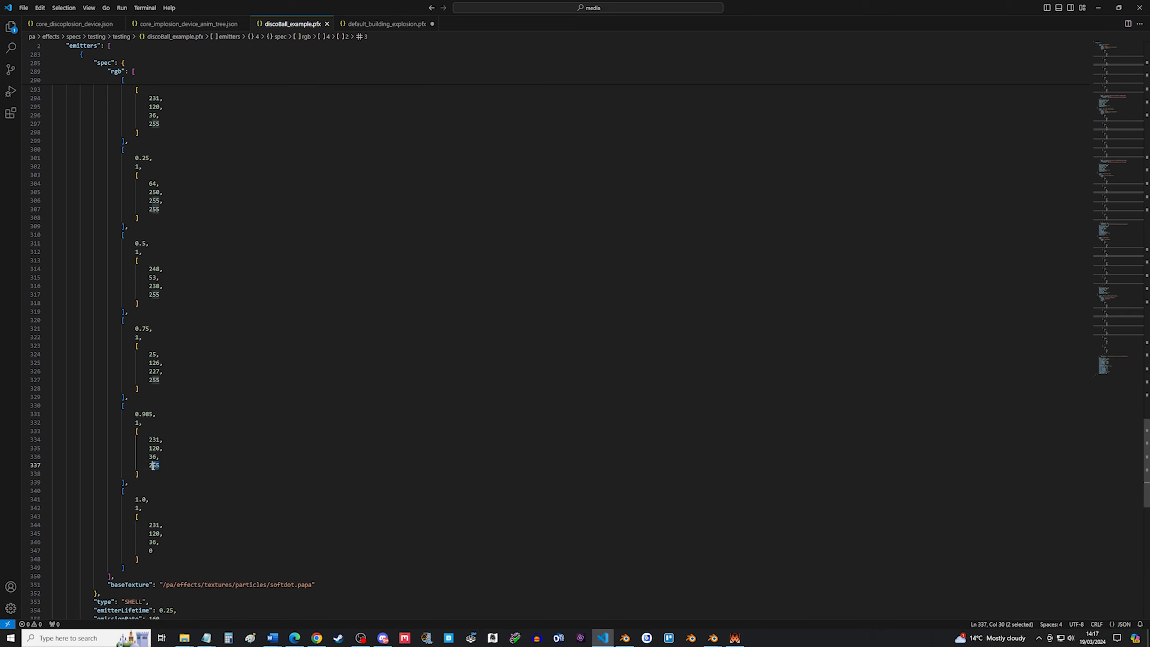
double_click(151, 550)
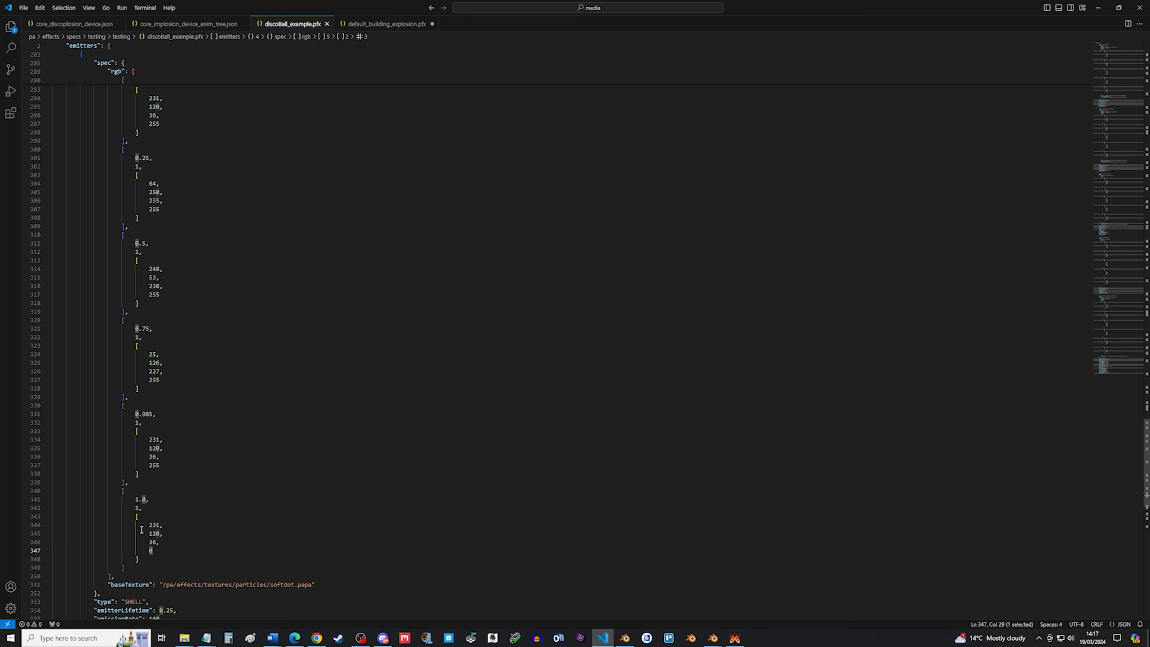
left_click(127, 482)
scroll(192, 462, "down", 3)
double_click(155, 398)
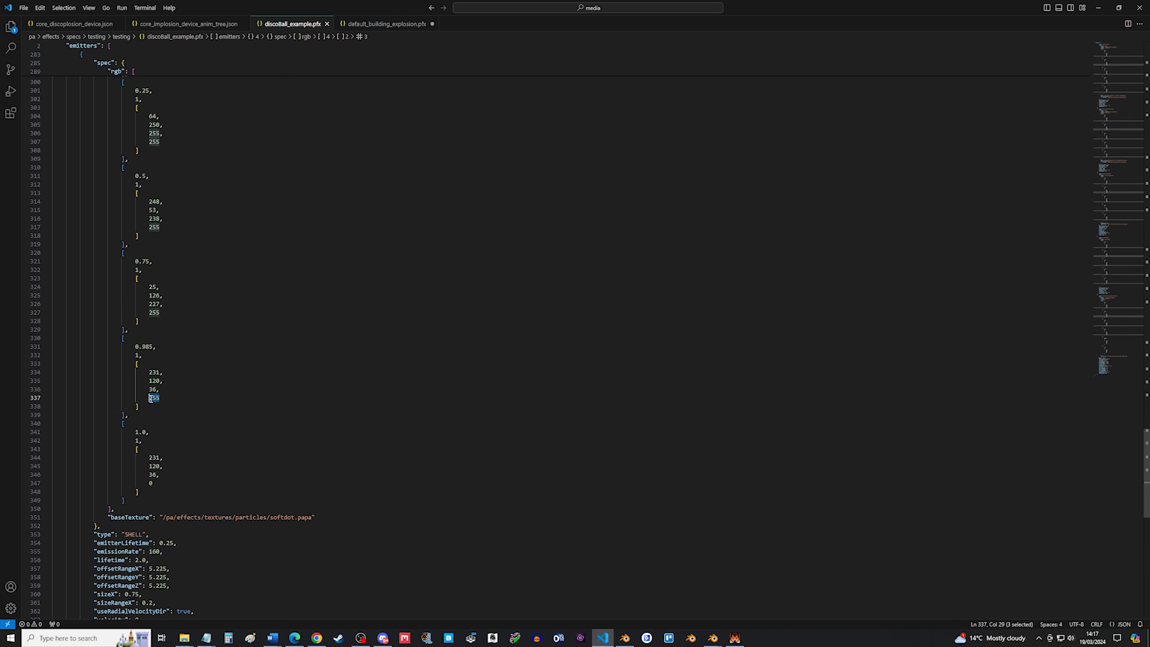
left_click(192, 449)
scroll(191, 452, "down", 1)
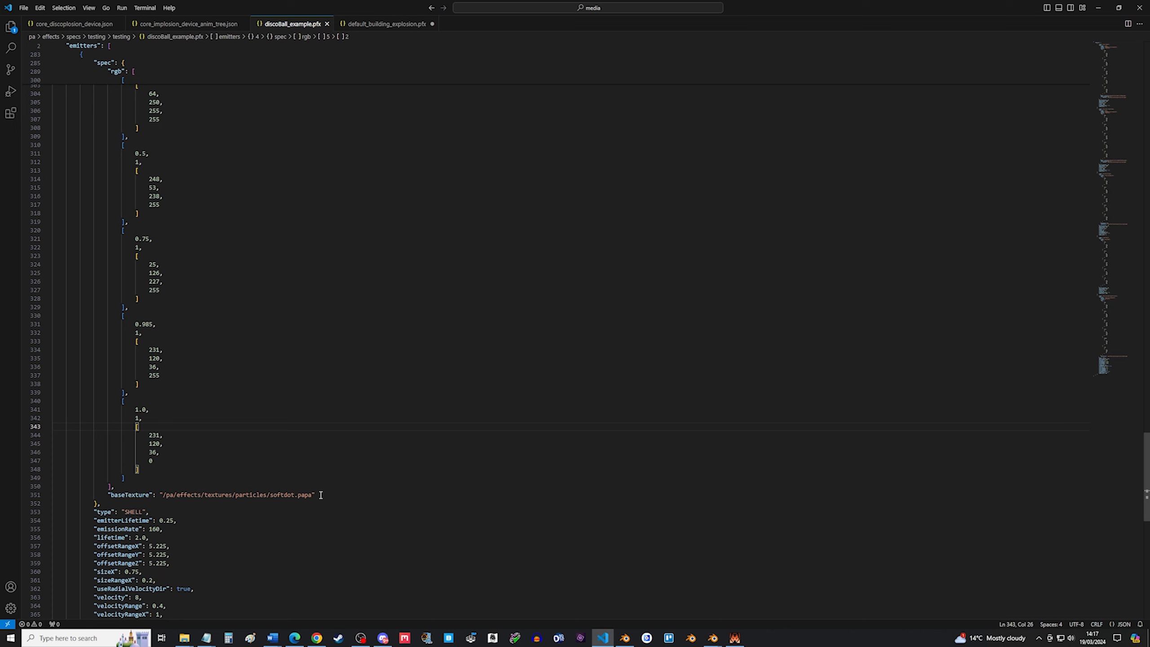
Open the softdot texture referenced by baseTexture from the particles textures folder to view its image.
left_click_drag(320, 495, 270, 495)
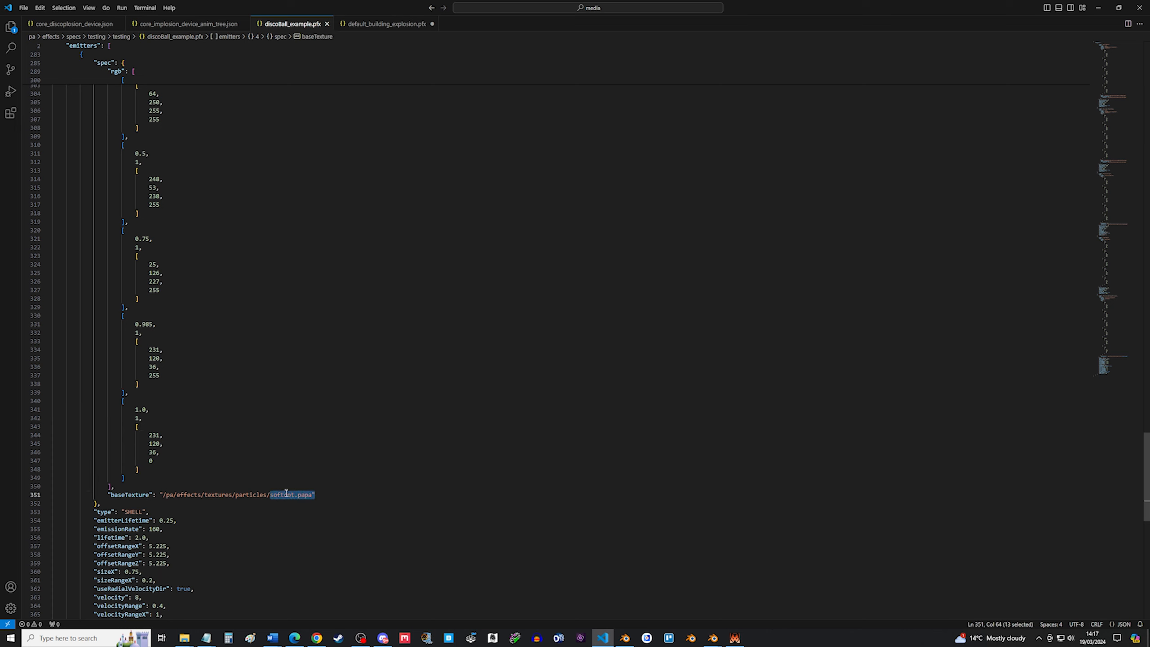
scroll(254, 426, "down", 1)
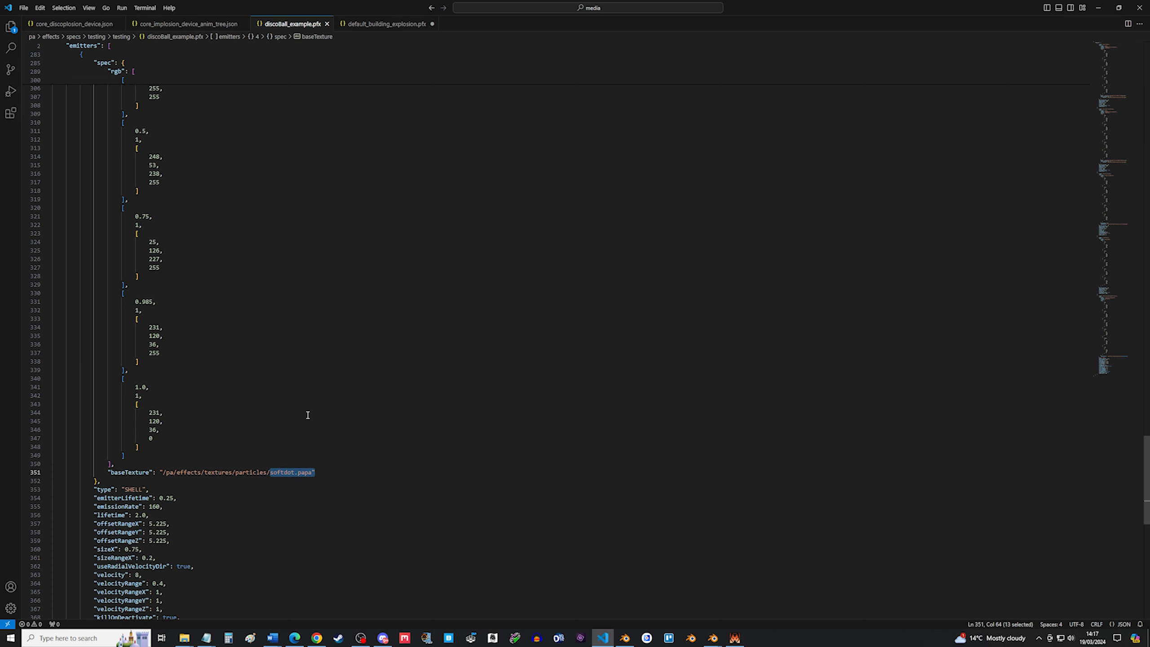
mouse_move(184, 638)
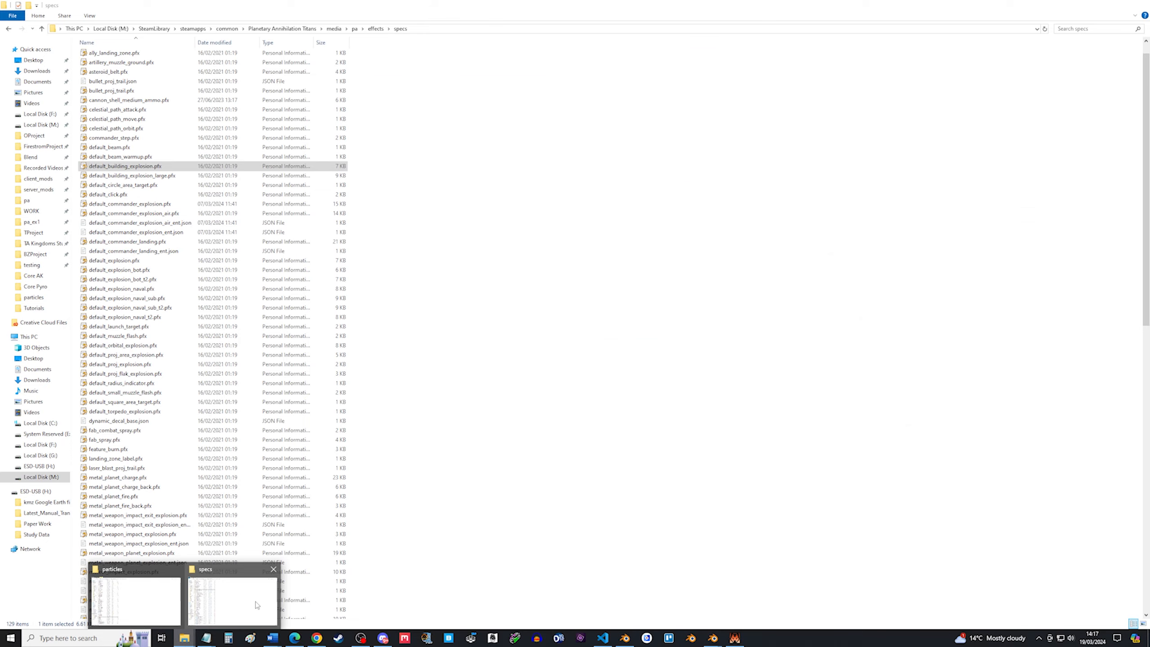
left_click(145, 598)
scroll(154, 510, "down", 17)
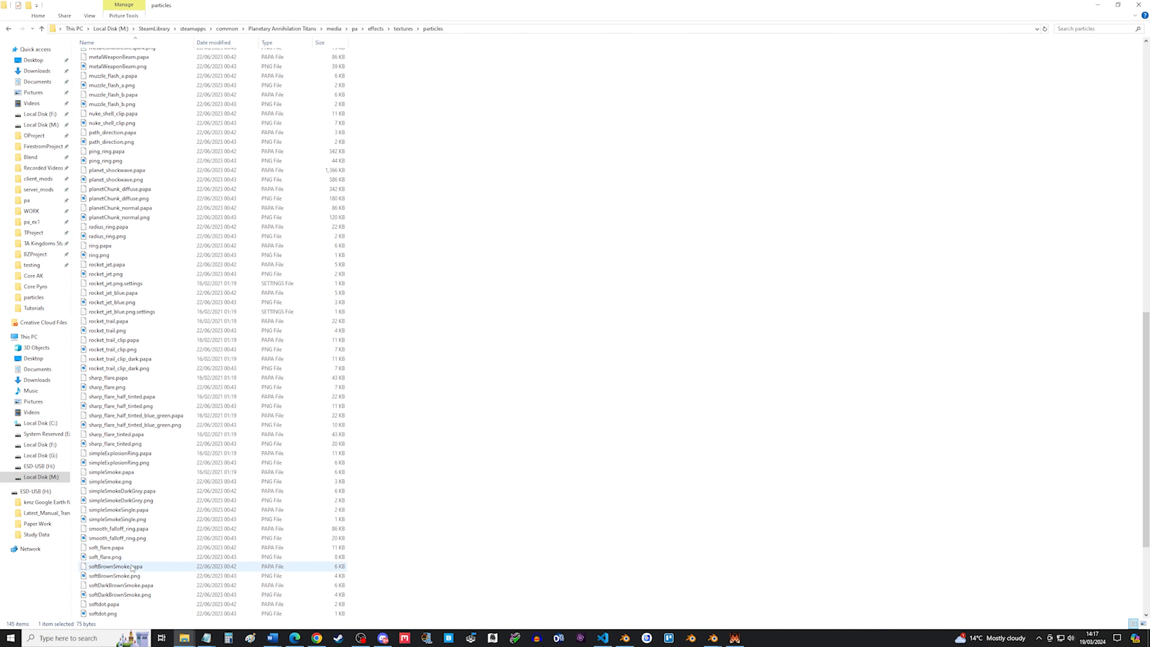
scroll(128, 559, "down", 4)
double_click(126, 585)
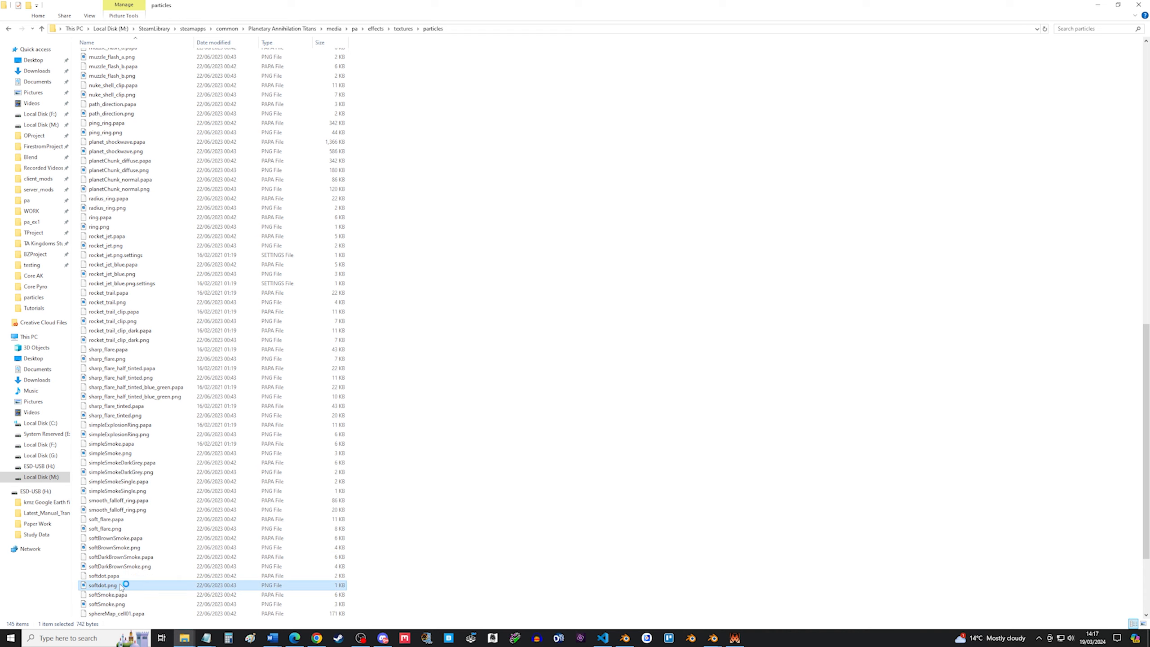
scroll(597, 322, "up", 5)
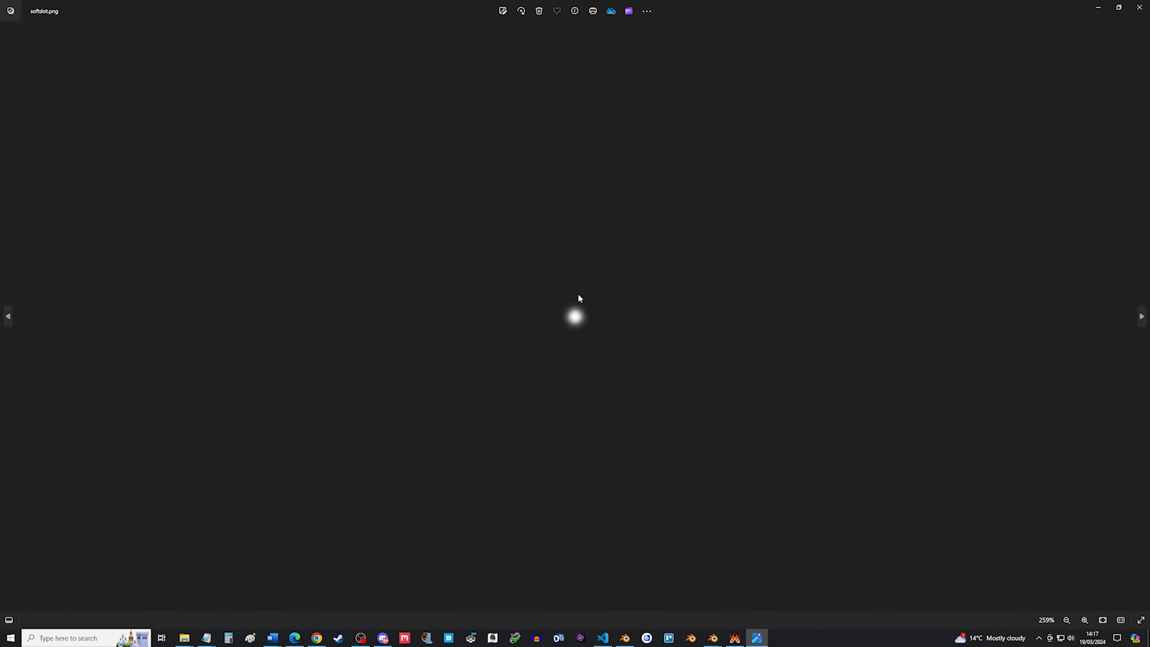
scroll(539, 324, "up", 3)
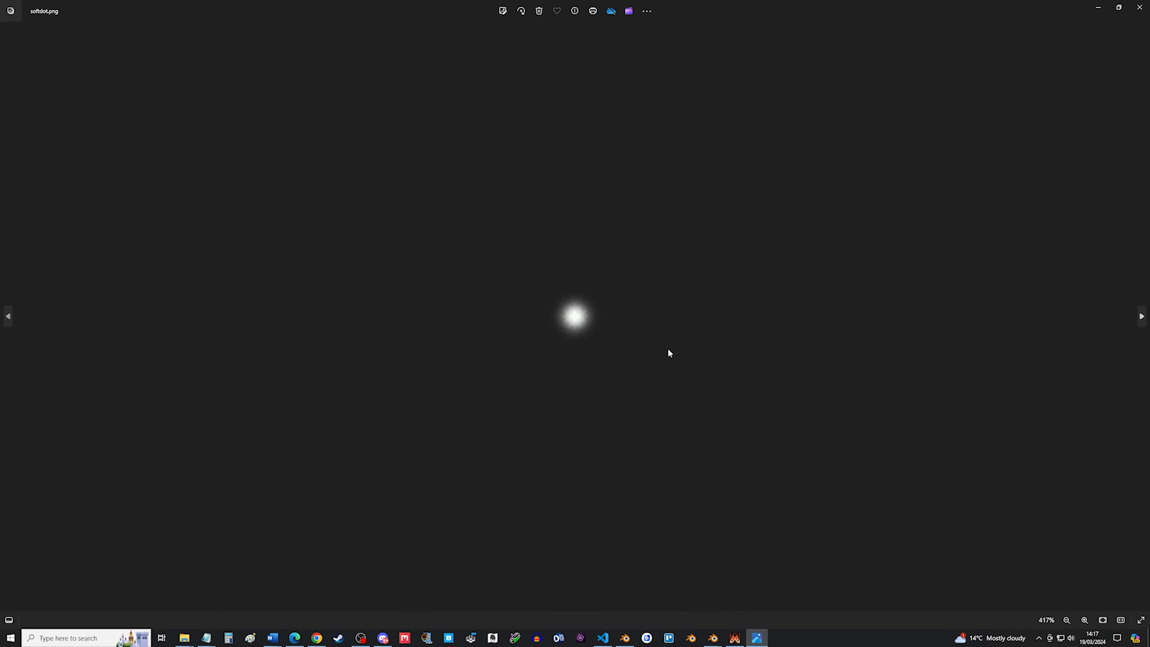
left_click(1139, 7)
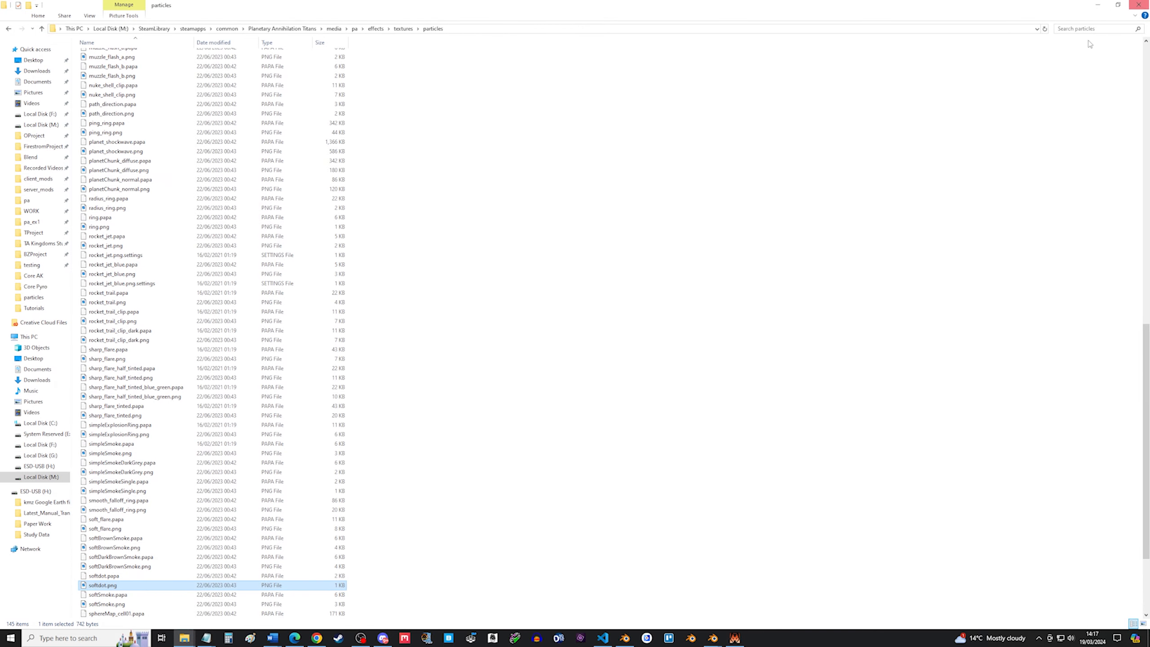
Return to discoball_example.pfx and examine the emitter's type property set to SHELL.
left_click(384, 638)
left_click(386, 639)
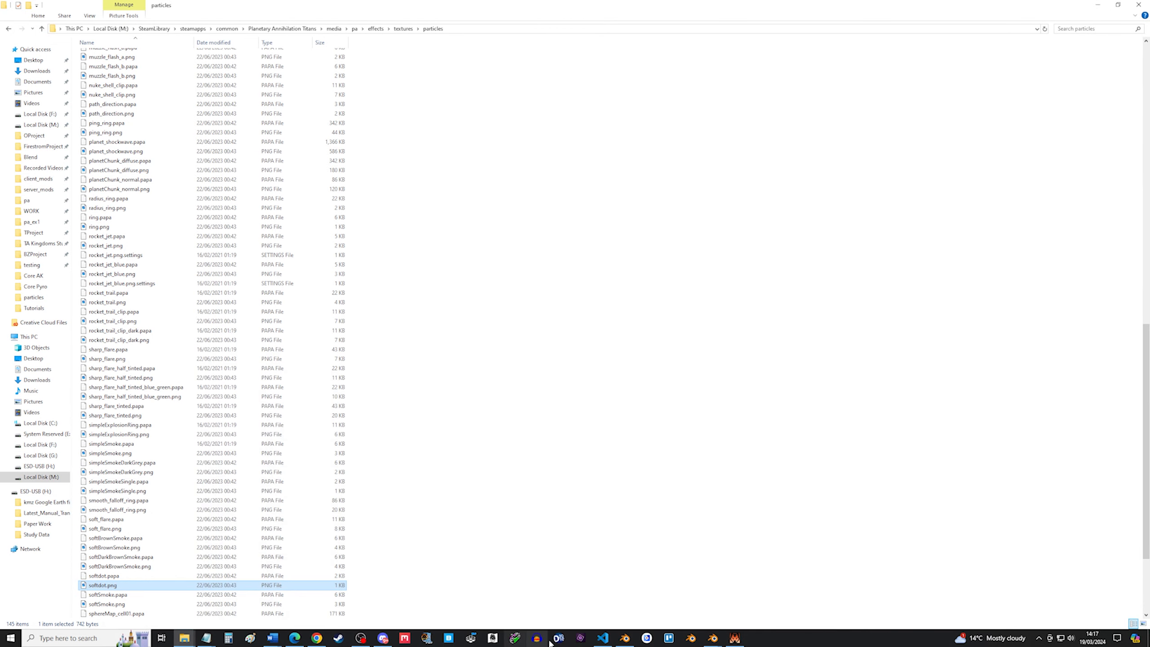
left_click(605, 638)
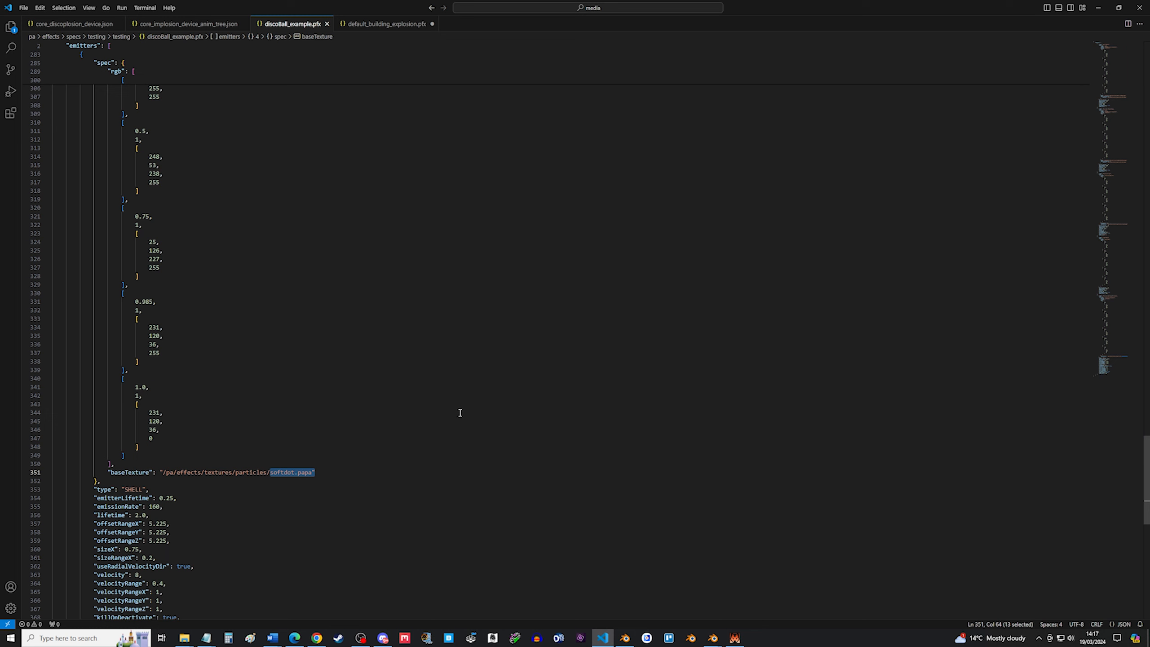
left_click(421, 439)
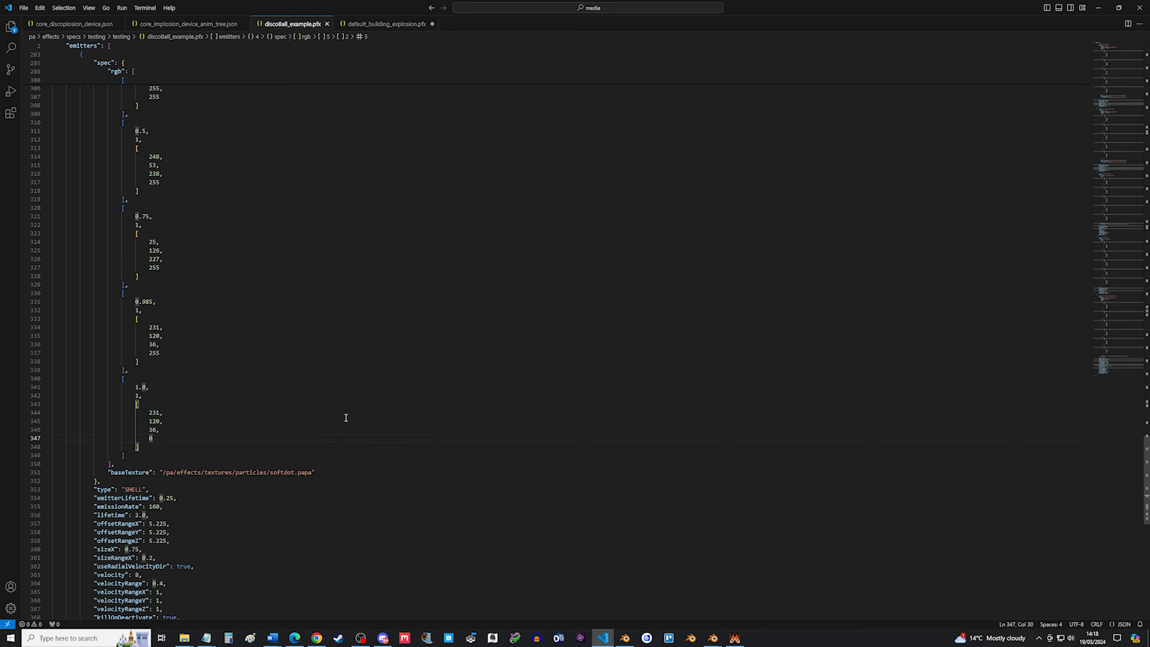
scroll(336, 421, "down", 1)
scroll(163, 493, "down", 1)
scroll(143, 487, "down", 1)
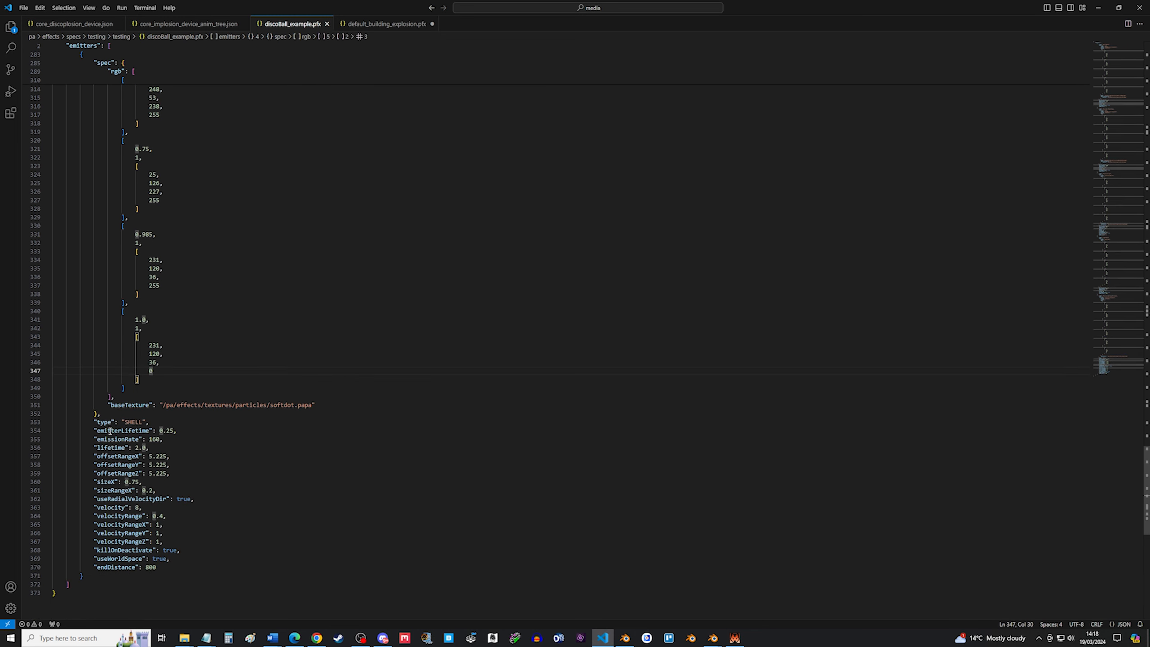
left_click_drag(94, 422, 155, 422)
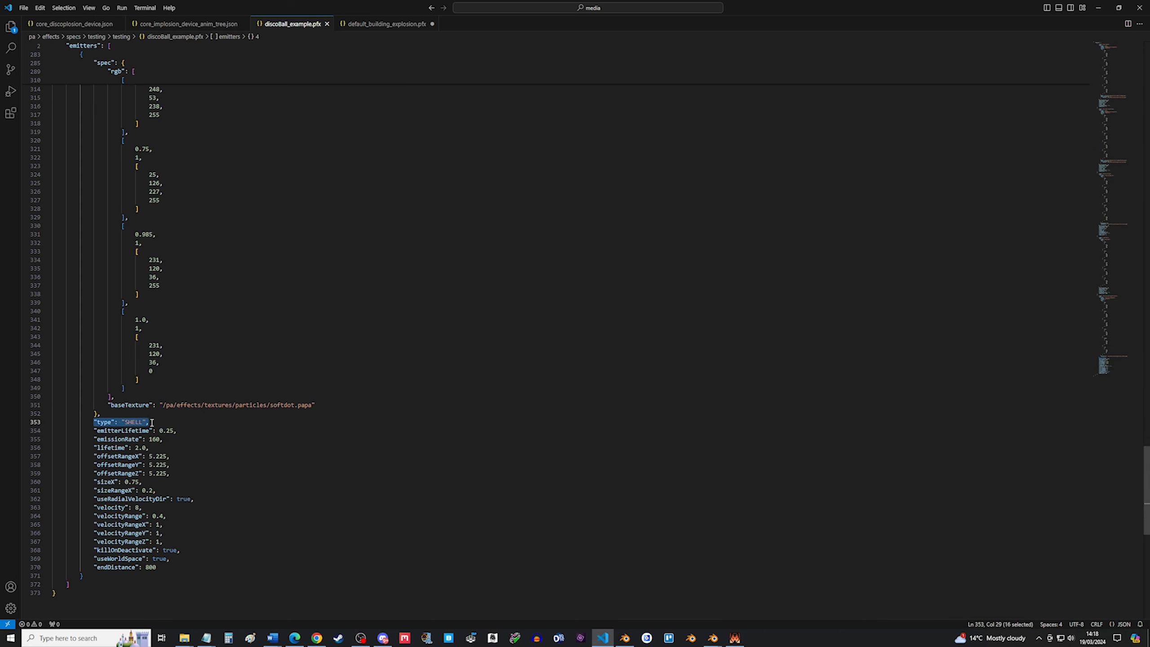
left_click(232, 456)
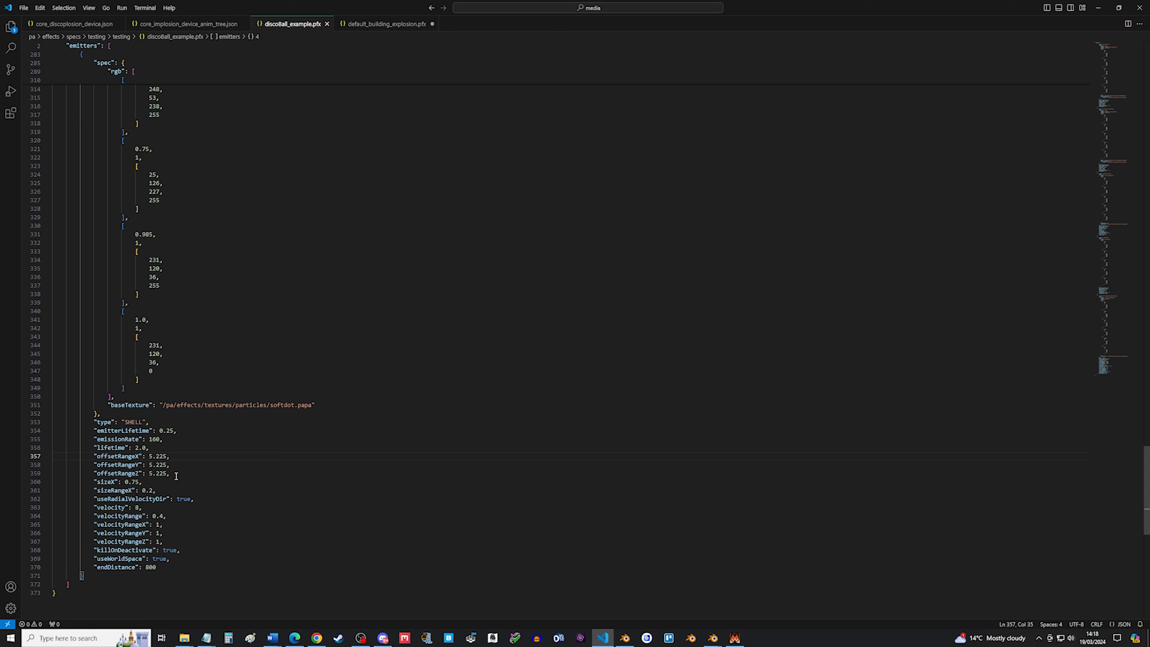
Highlight the offsetRangeX, offsetRangeY and offsetRangeZ values of the emitter together.
left_click_drag(176, 476, 11, 458)
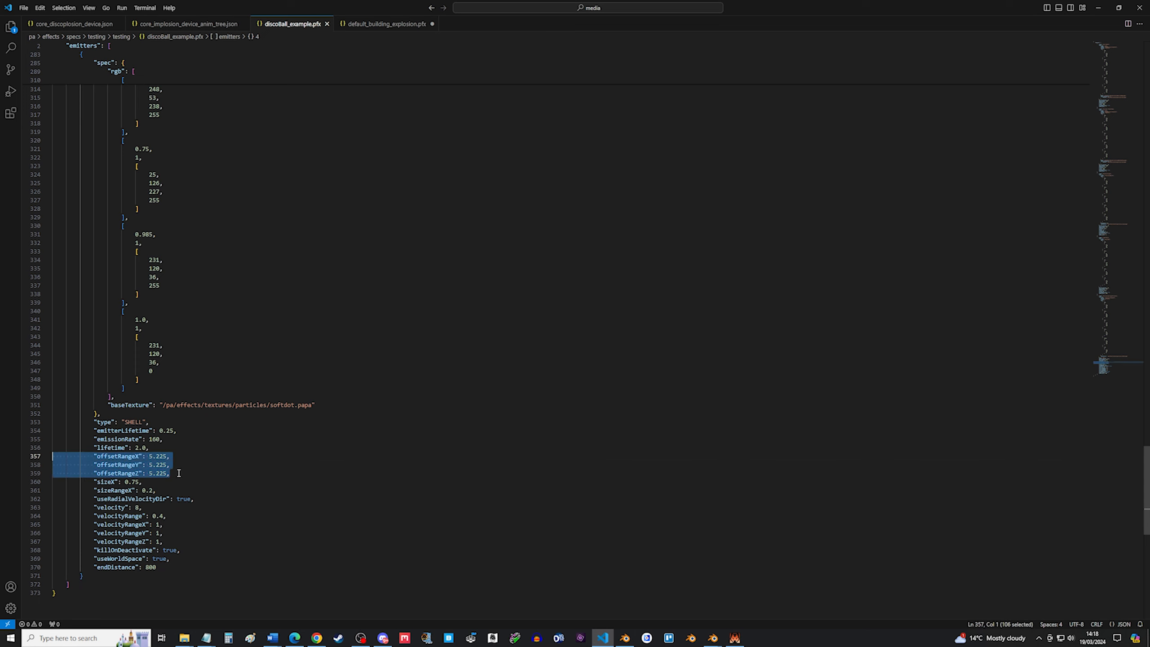
left_click_drag(193, 456, 47, 460)
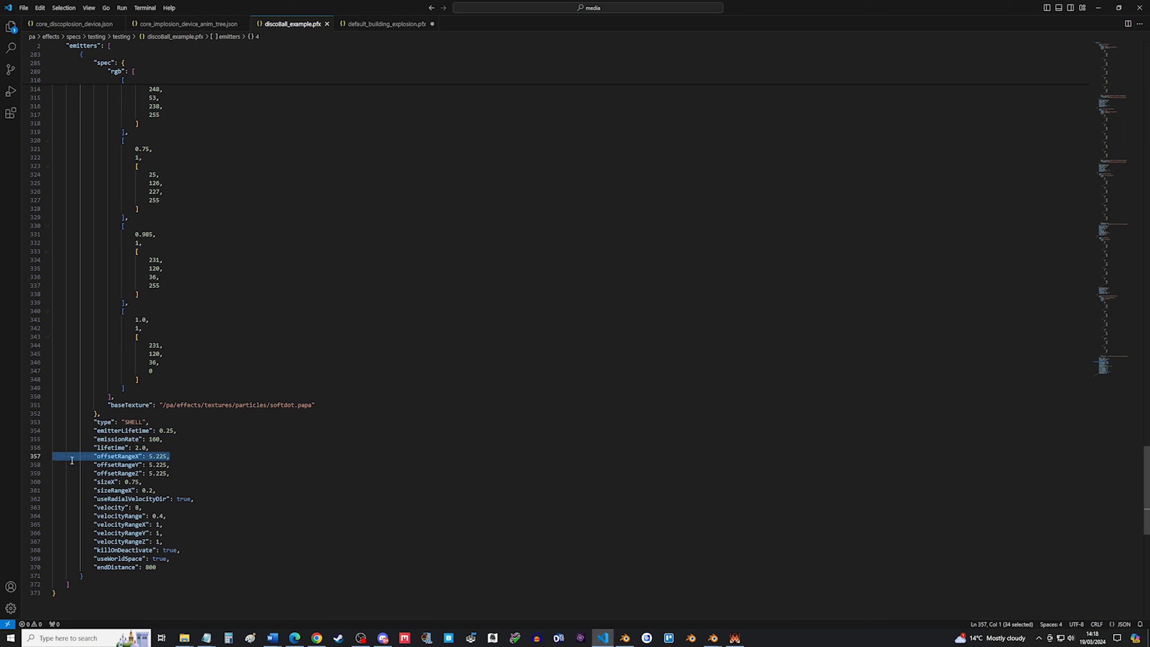
left_click_drag(170, 457, 150, 457)
key("ctrl+d")
key("ctrl+d")
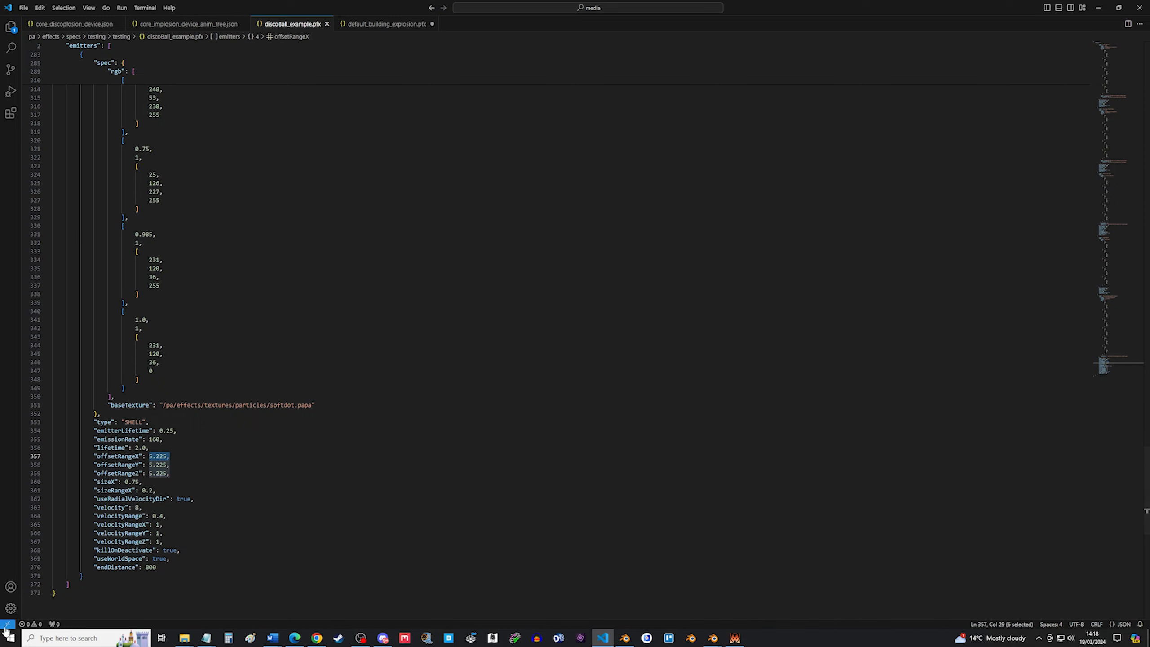
Read the tutorial PDF's figure explaining offsetX and offsetRangeX, then go back to the editor.
left_click(294, 638)
scroll(475, 380, "up", 15)
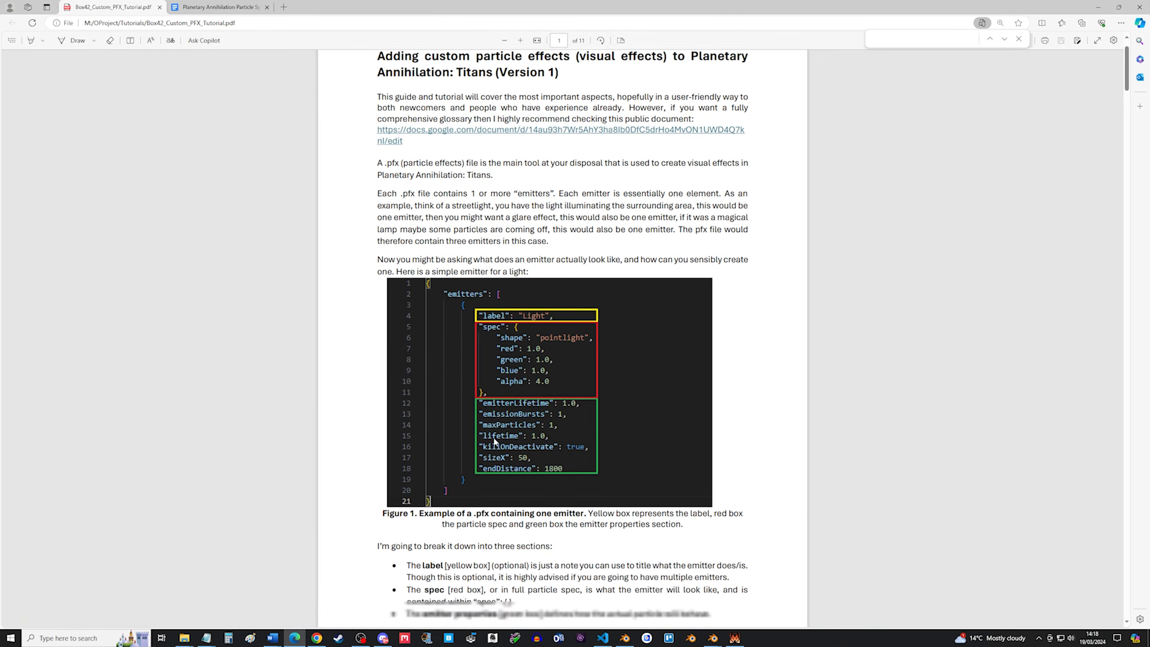
scroll(498, 408, "down", 20)
scroll(509, 437, "down", 20)
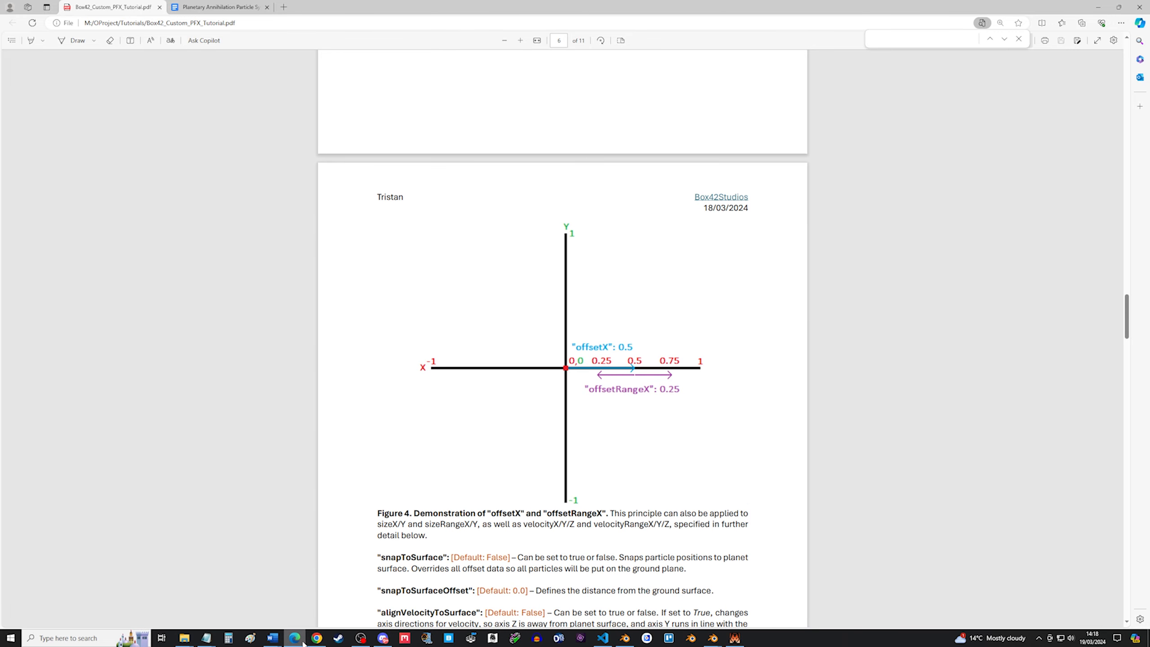
mouse_move(303, 641)
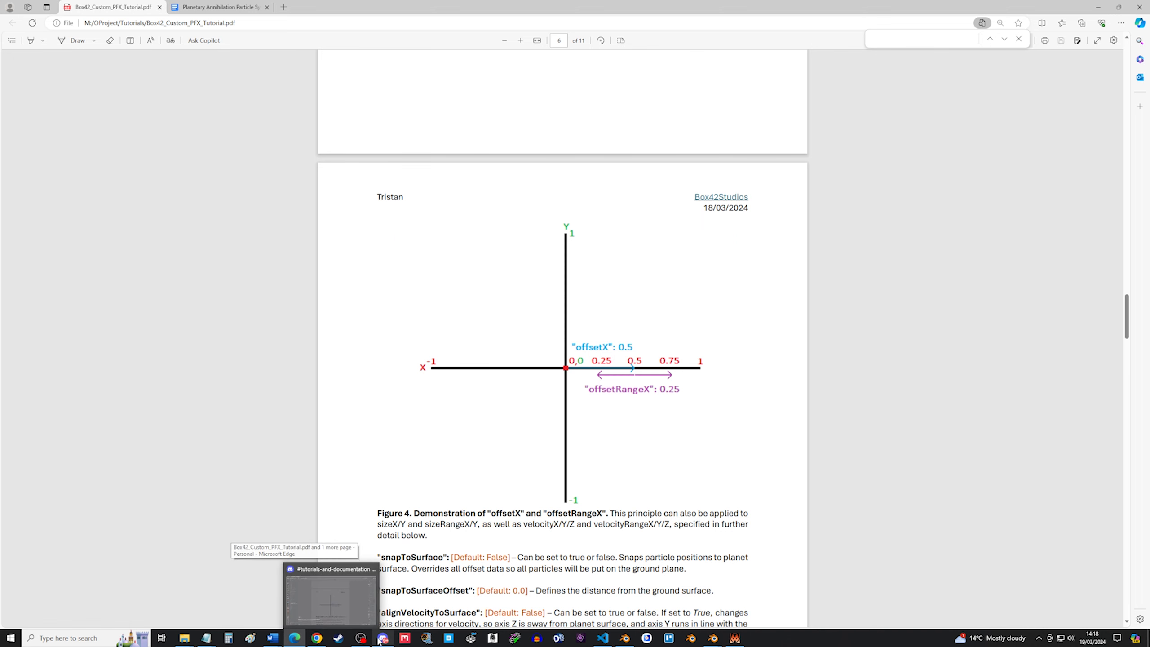
left_click(602, 638)
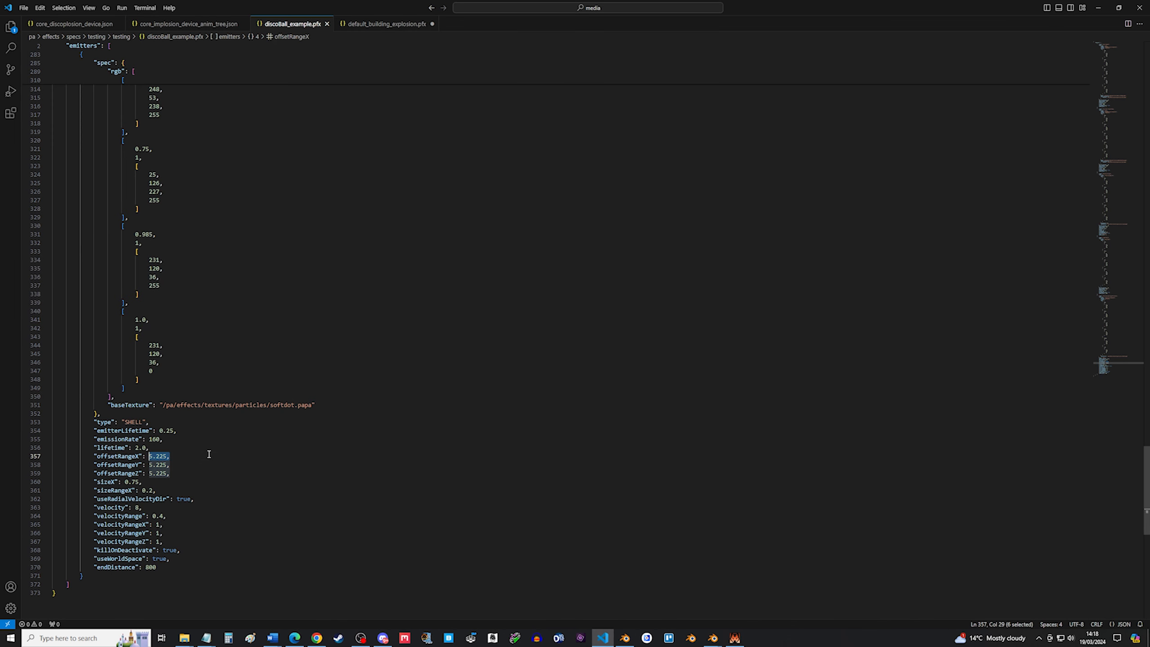
Examine the emitter's emitterLifetime and emissionRate properties.
left_click(207, 455)
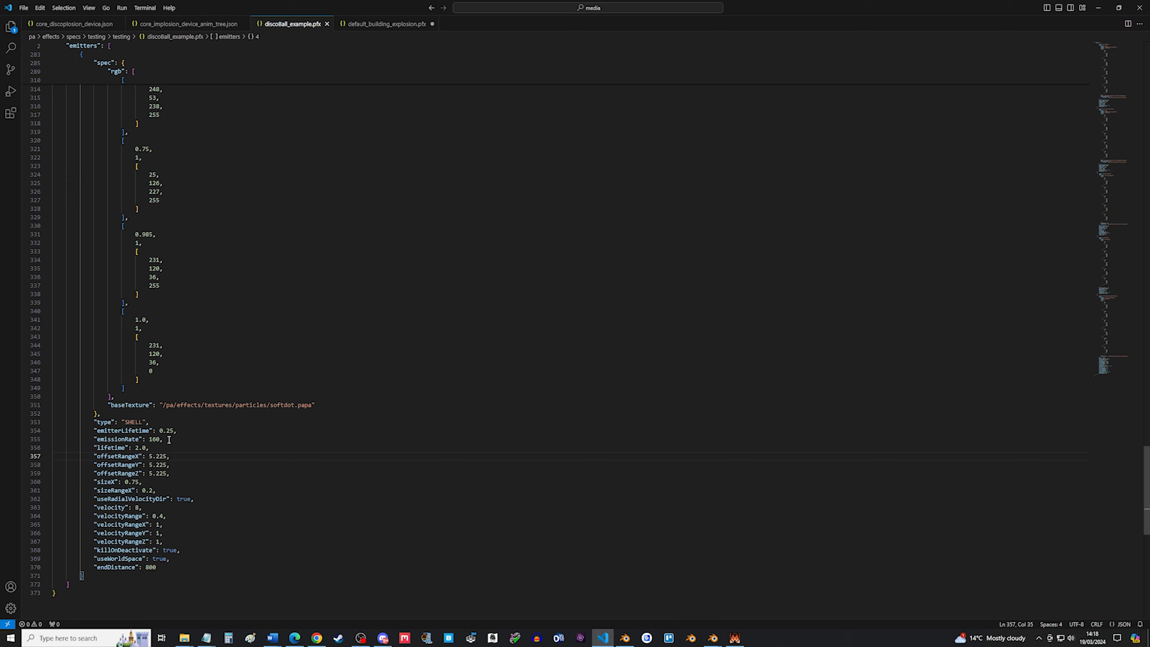
left_click(180, 431)
key("shift+Left")
key("shift+Left")
key("shift+Left")
key("shift+Left")
key("shift+Left")
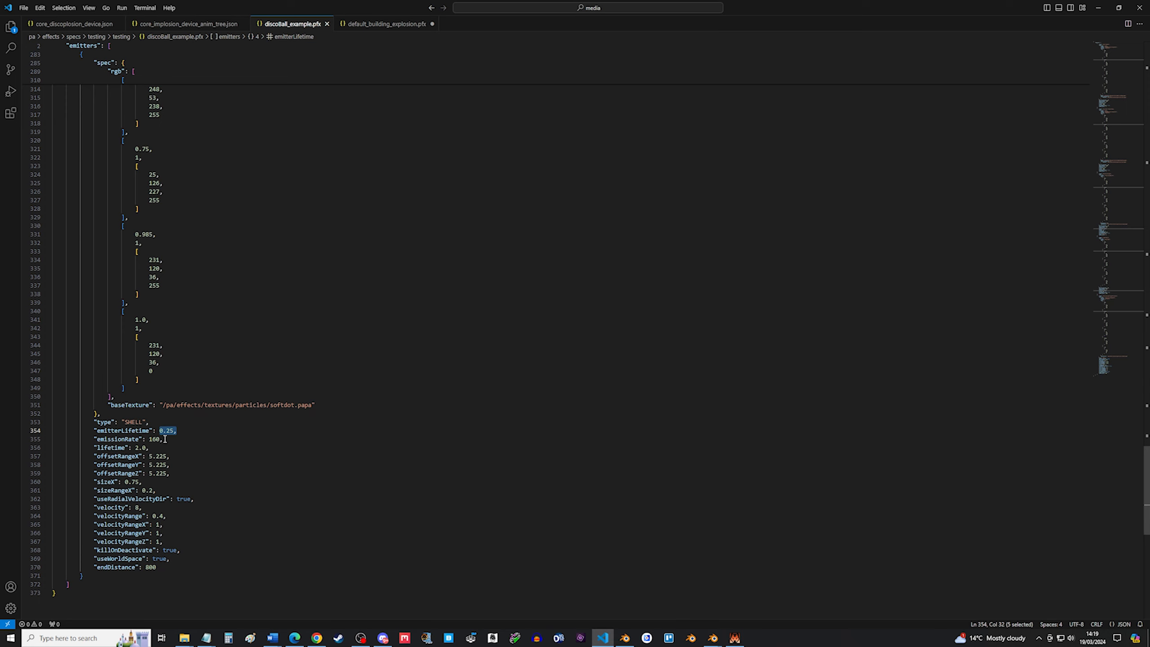
left_click_drag(163, 439, 93, 439)
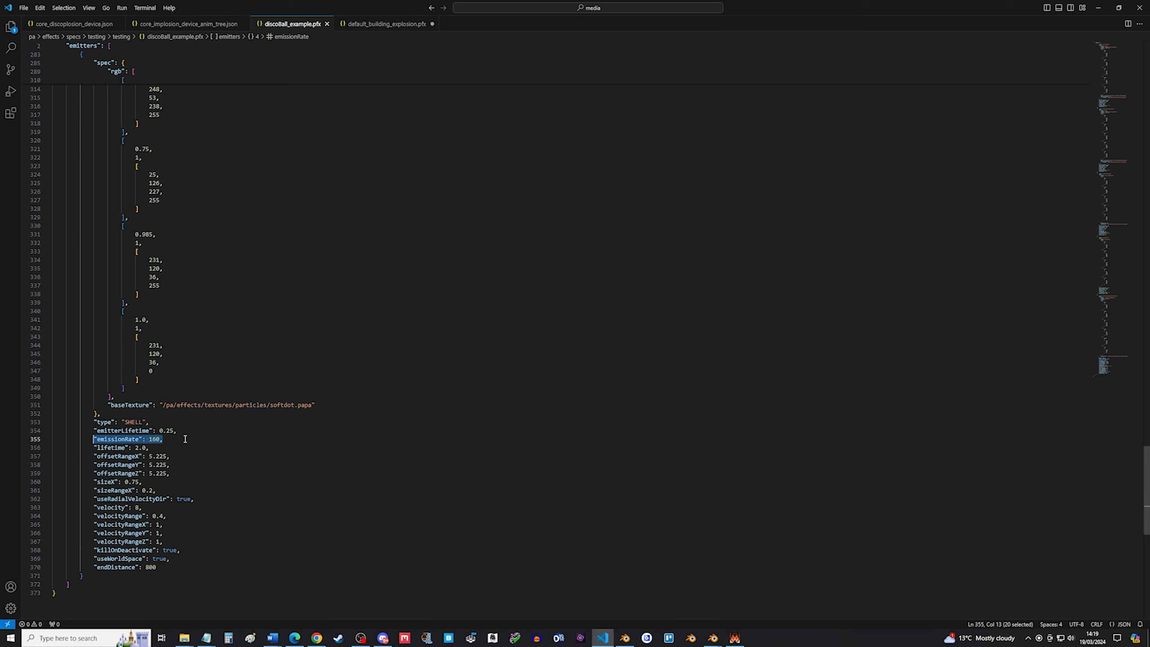
Calculate 160*4 in the Calculator to estimate the emitted particle count, then close it.
left_click(228, 638)
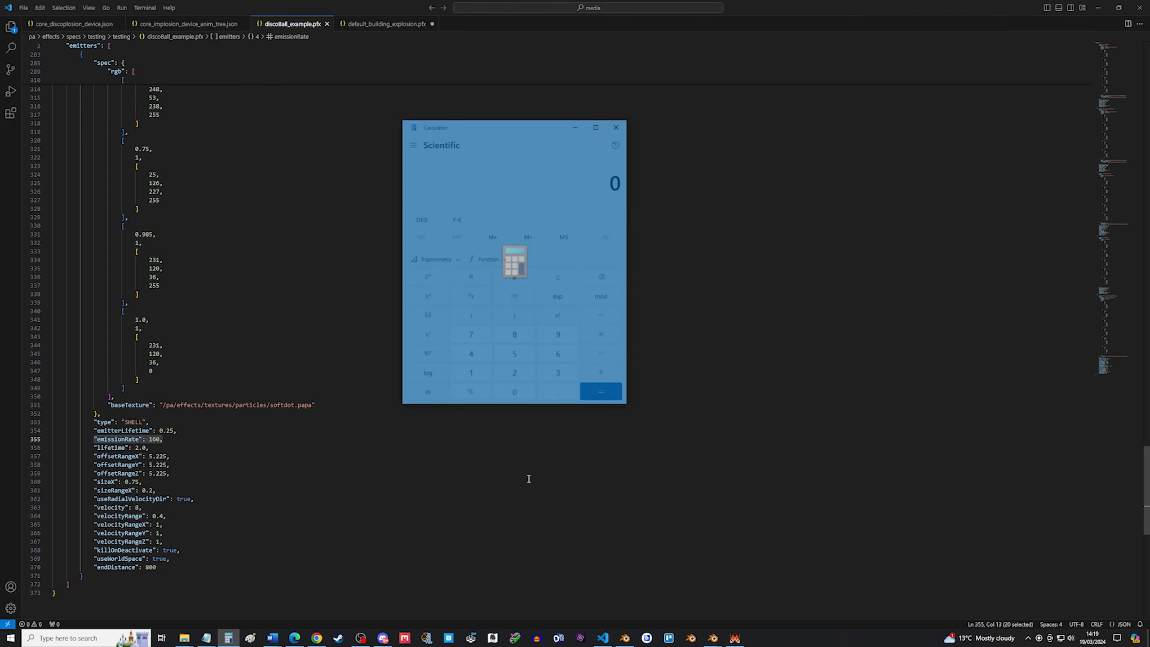
type("160*4")
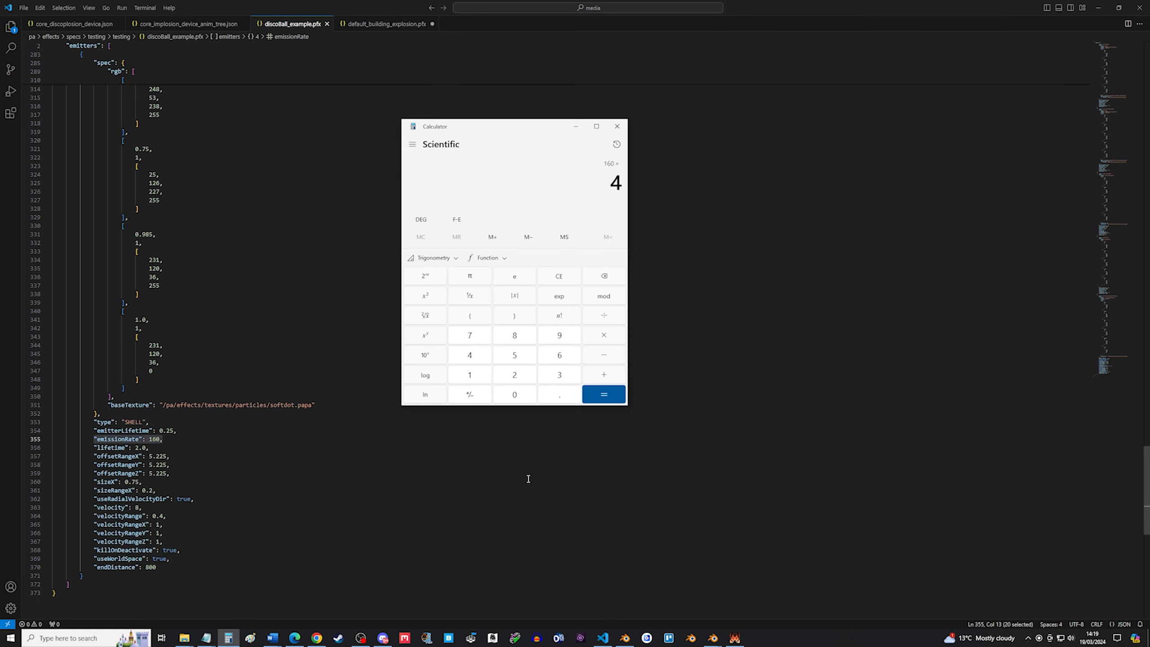
key("Return")
left_click(617, 127)
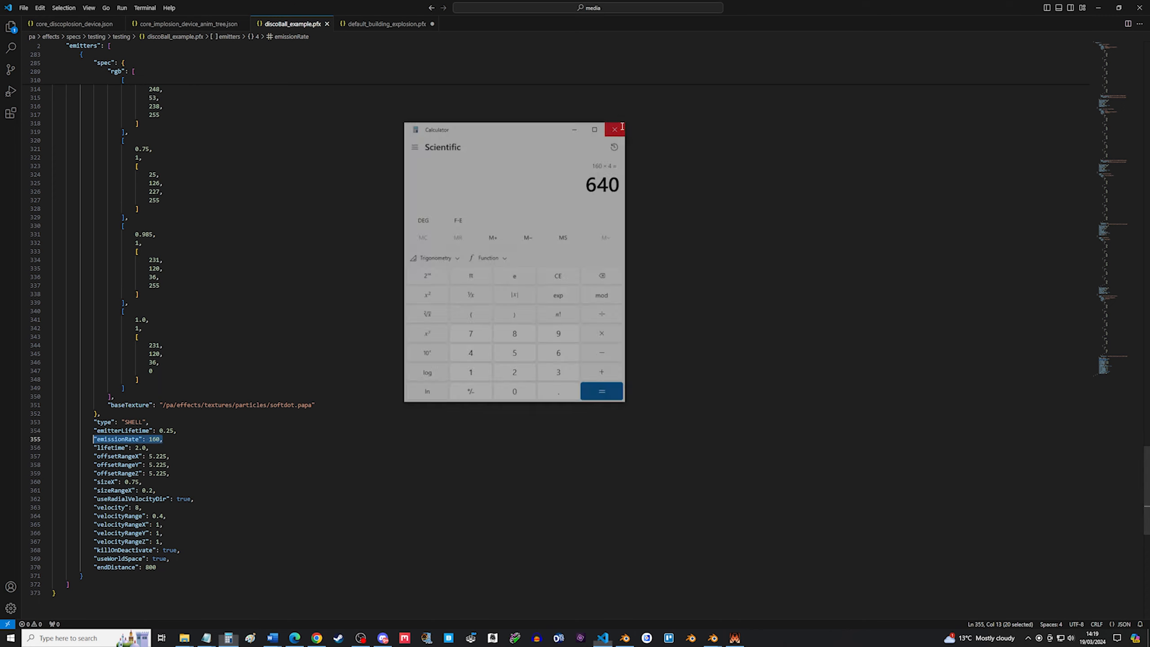
left_click(414, 297)
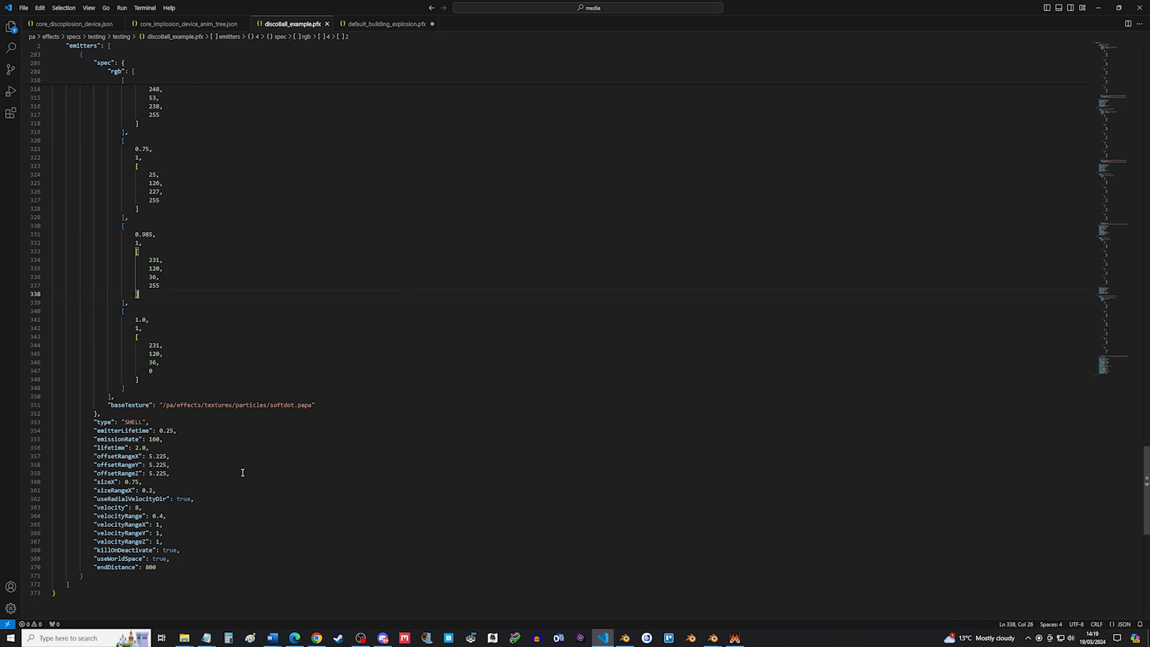
Examine the emitter's emissionRate, lifetime and sizeX properties.
left_click_drag(150, 447, 27, 445)
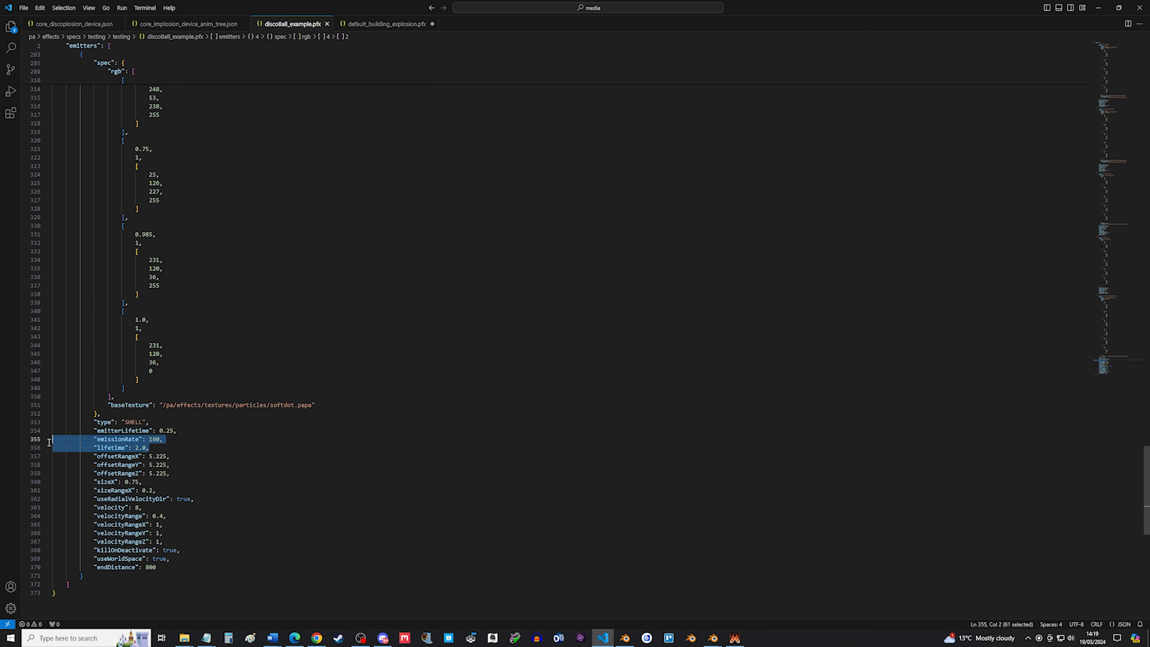
left_click(184, 454)
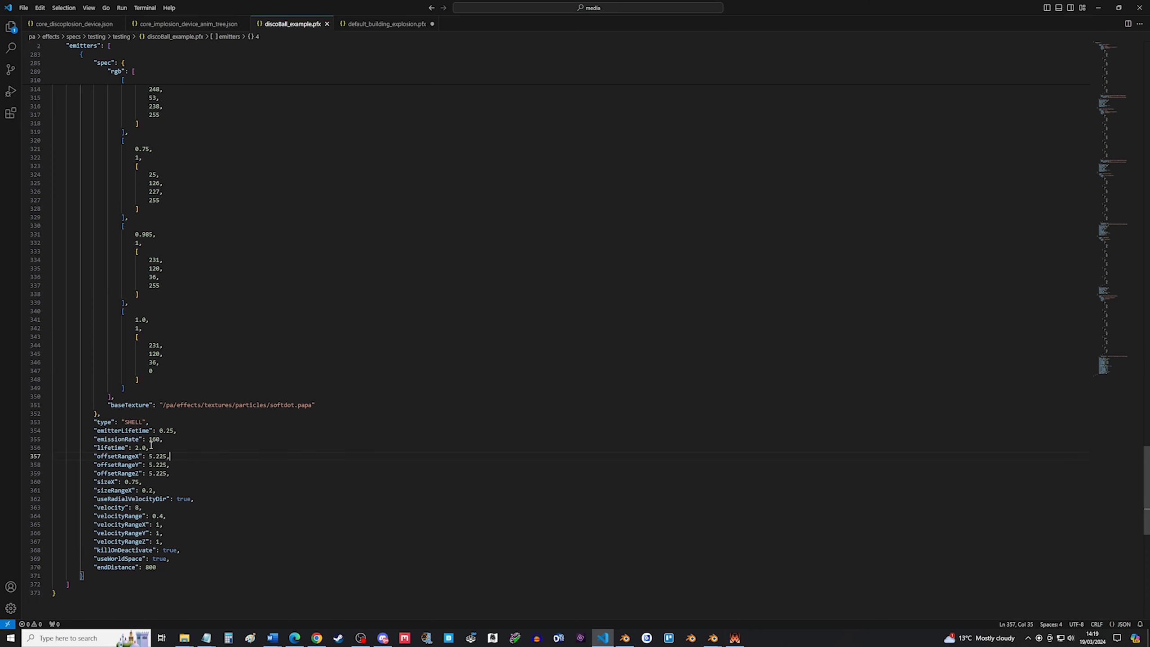
key("Down")
key("Down")
key("Down")
key("shift+Left")
left_click_drag(138, 482, 53, 481)
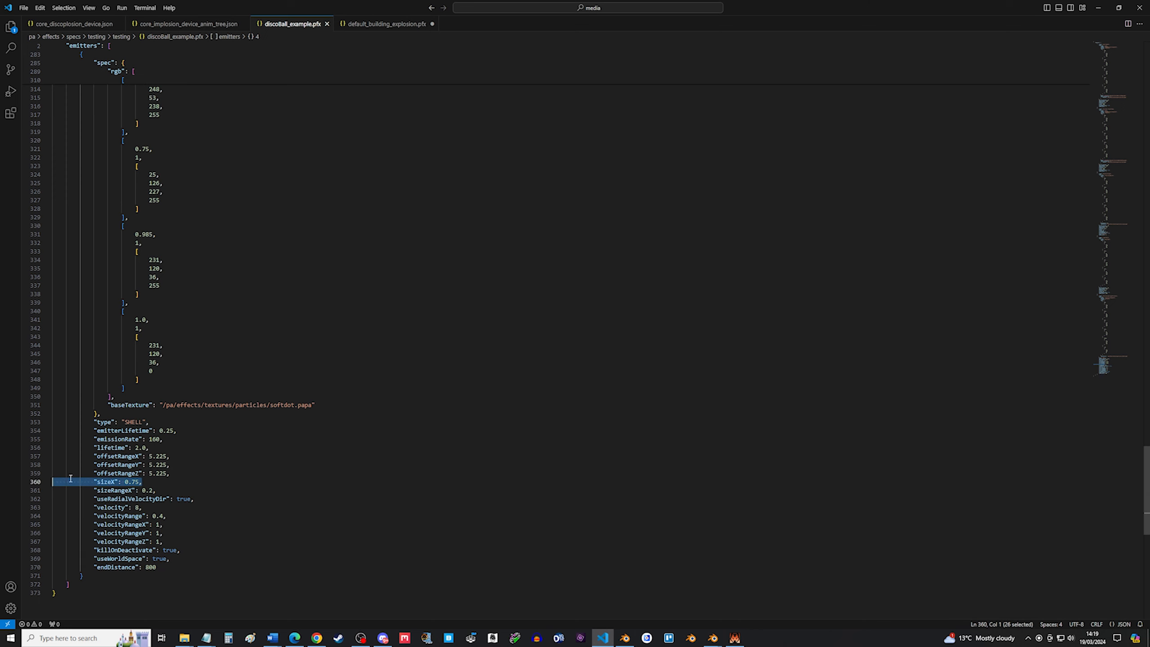
Examine the emitter's sizeX, sizeRangeX and useRadialVelocityDir properties.
left_click(148, 482)
left_click(128, 483, "shift")
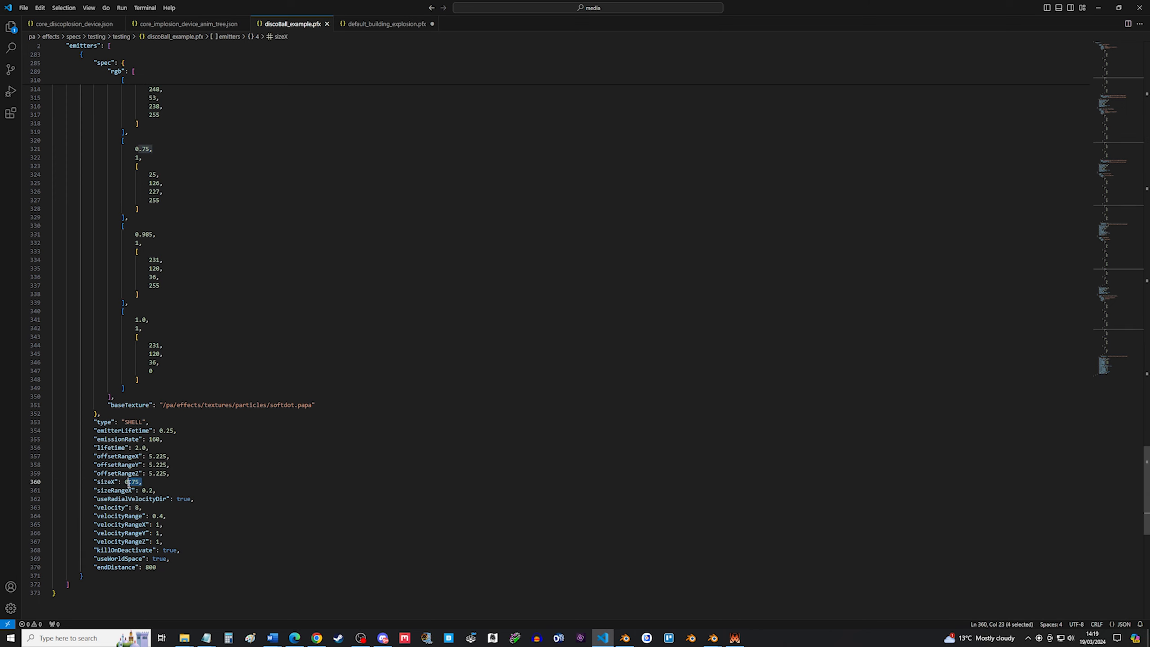
left_click(167, 491)
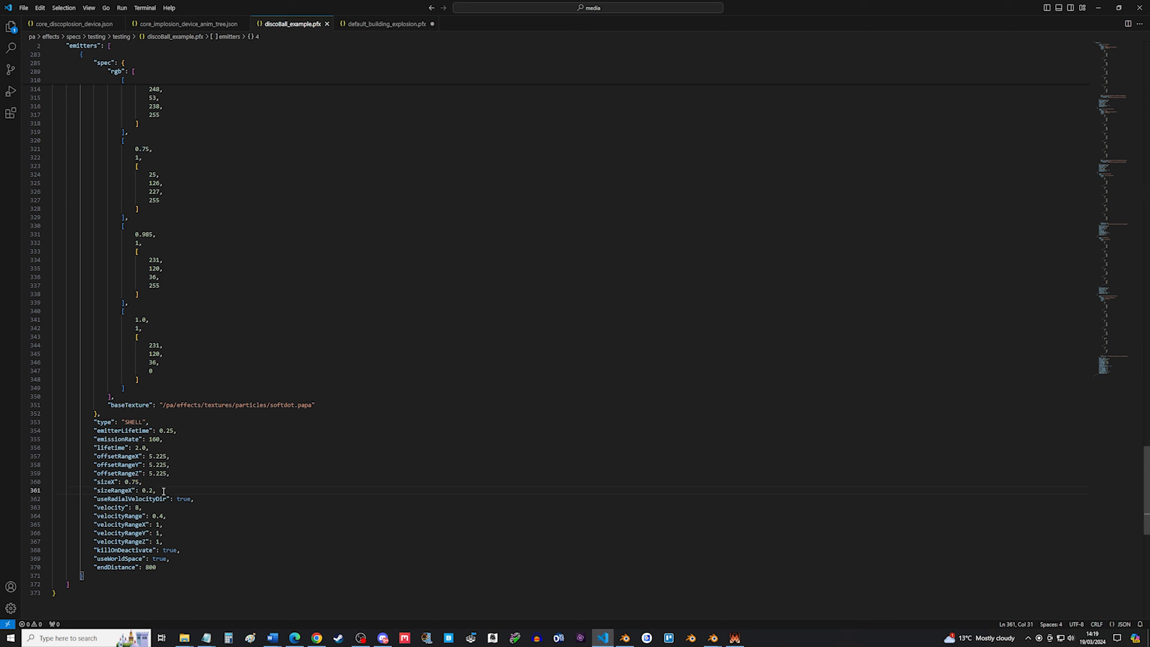
left_click_drag(160, 491, 125, 482)
left_click(144, 482)
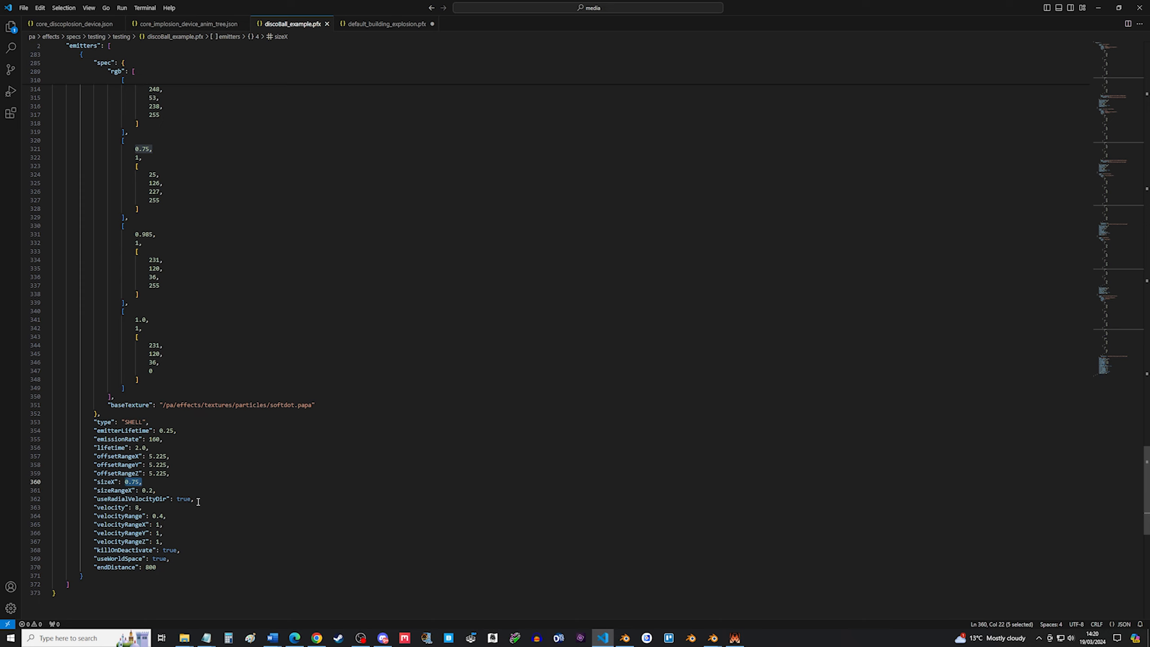
left_click_drag(195, 499, 42, 499)
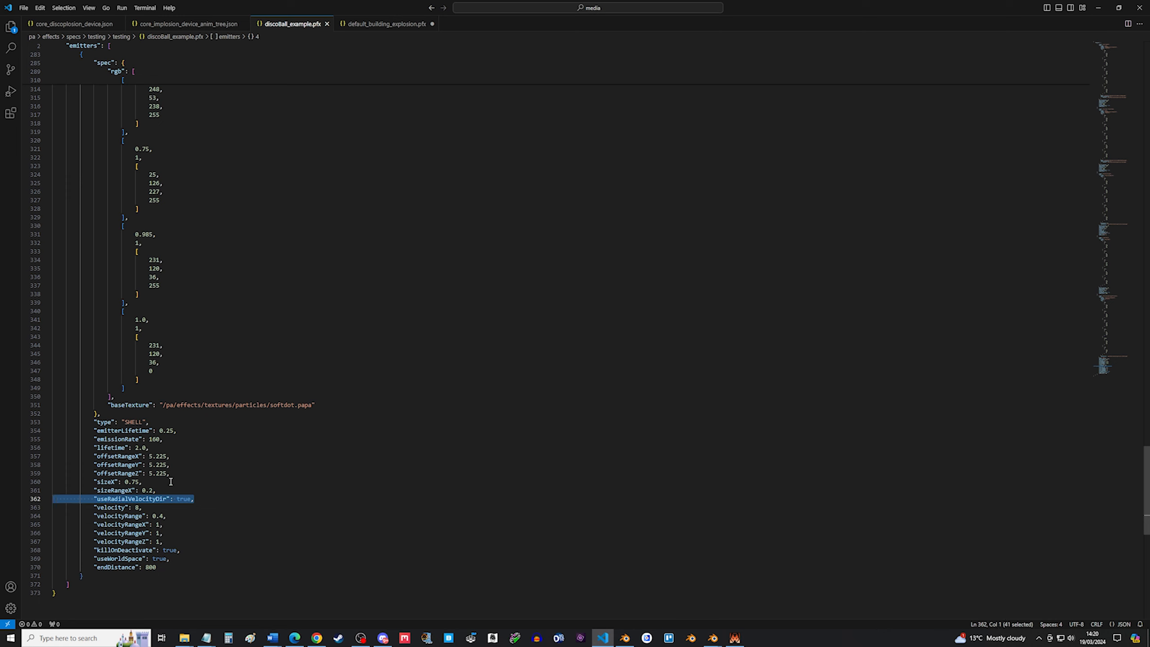
Examine the emitter's velocity, velocityRange and velocityRangeX, Y and Z properties.
left_click(153, 507)
key("shift+Home")
key("shift+Home")
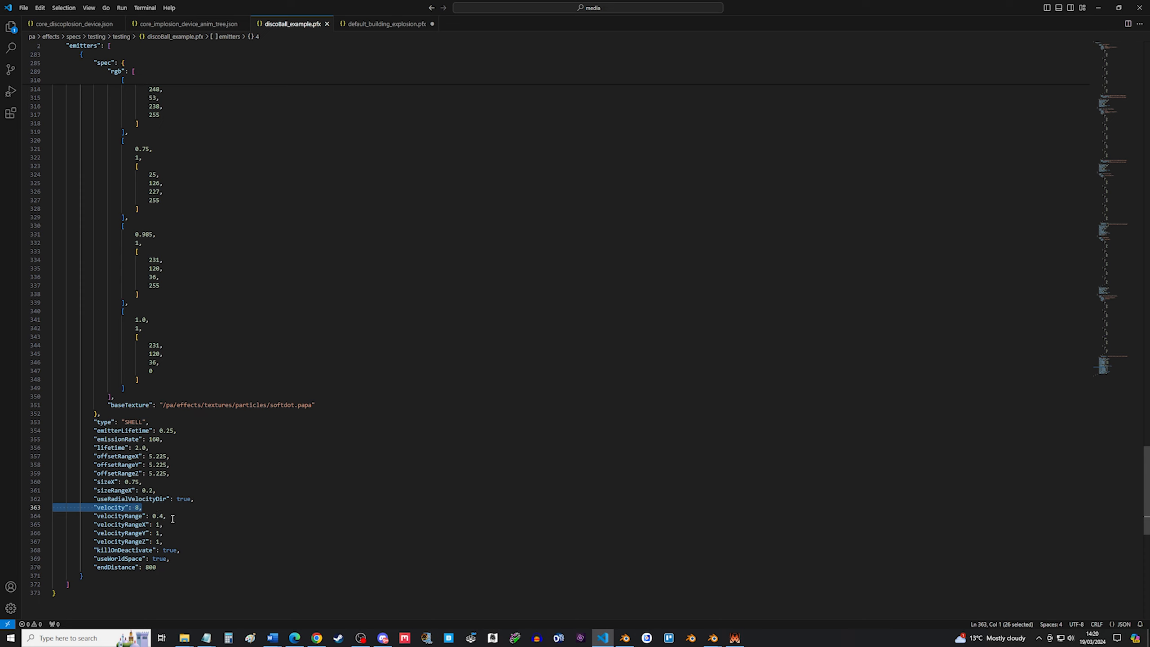
left_click_drag(168, 516, 153, 516)
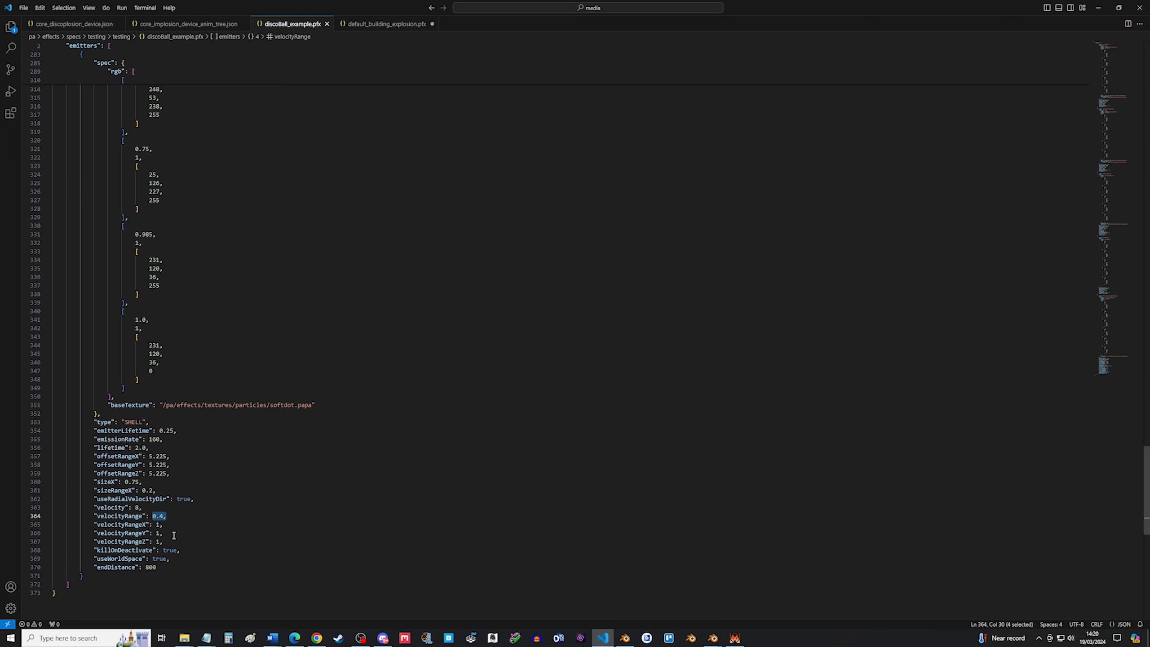
left_click_drag(167, 542, 43, 522)
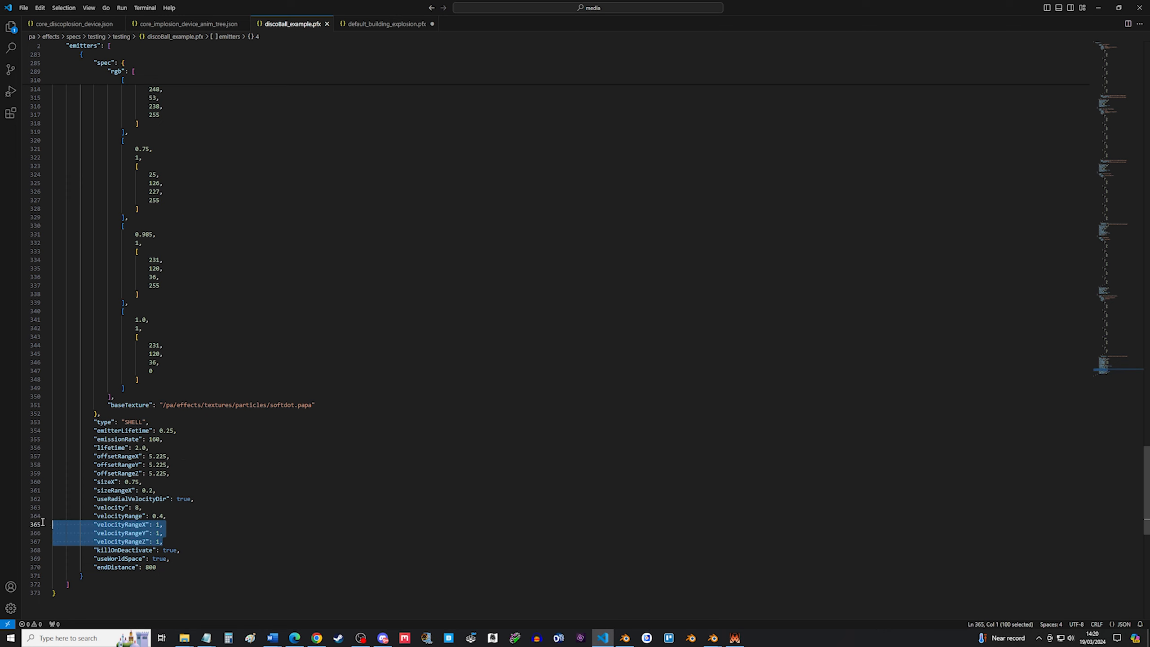
left_click(164, 541)
left_click_drag(164, 541, 49, 525)
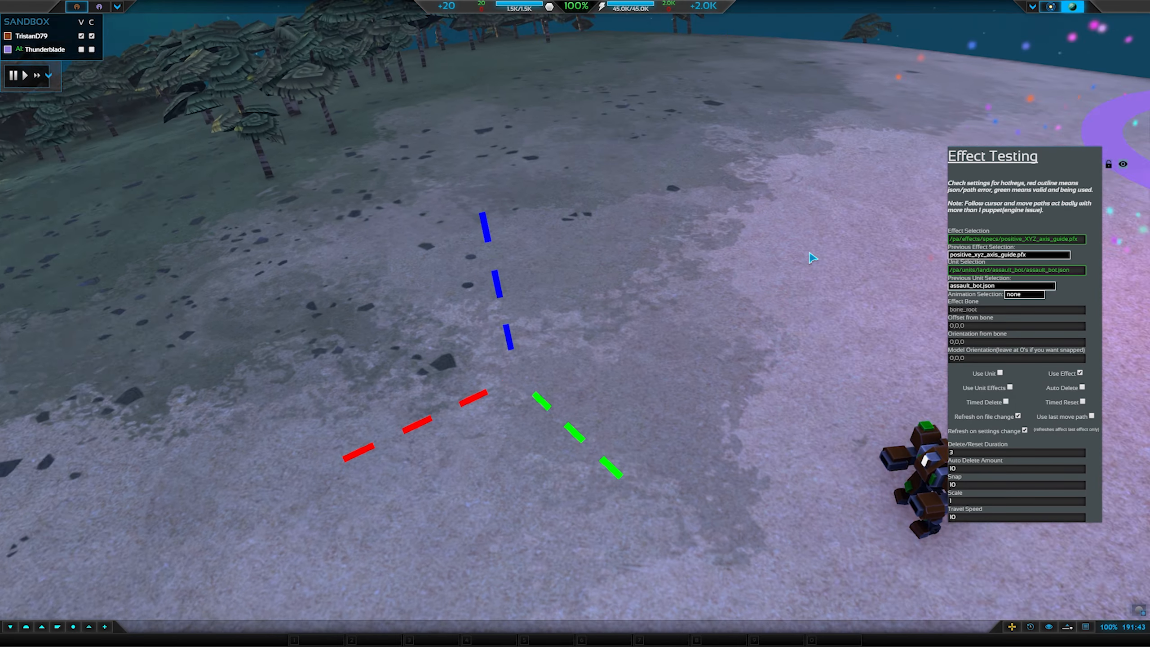
Look around the axis guide effect and test unit in the game's sandbox view.
scroll(811, 260, "down", 5)
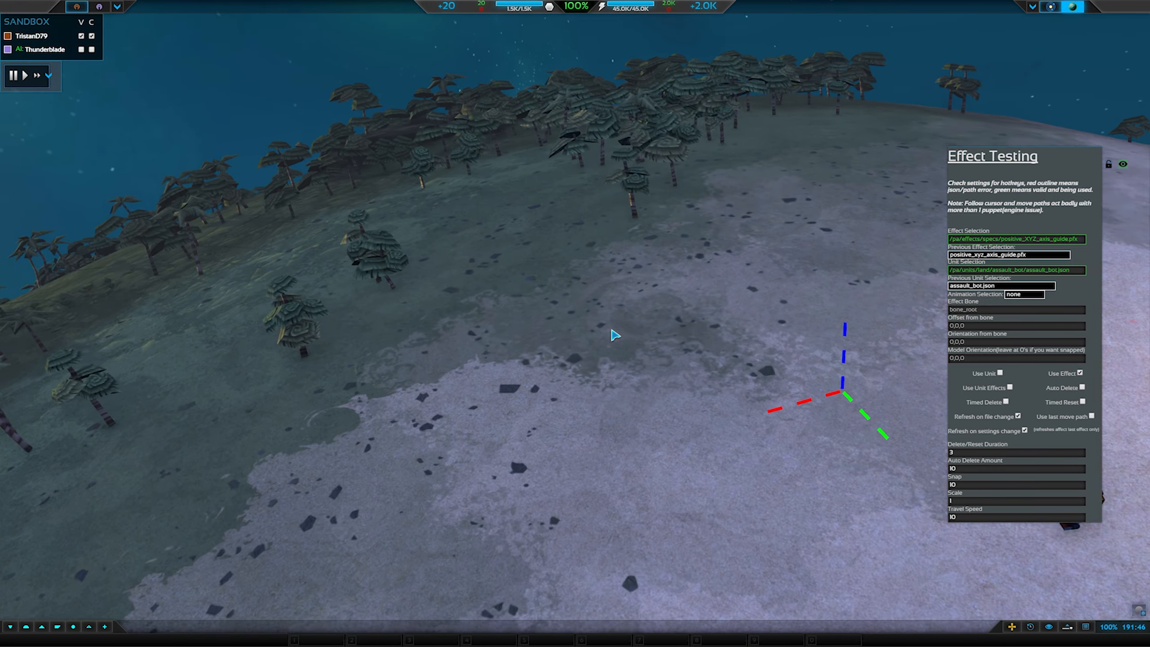
mouse_move(615, 335)
left_mouse_down()
mouse_move(682, 344)
mouse_move(629, 350)
left_mouse_up()
scroll(664, 338, "up", 1)
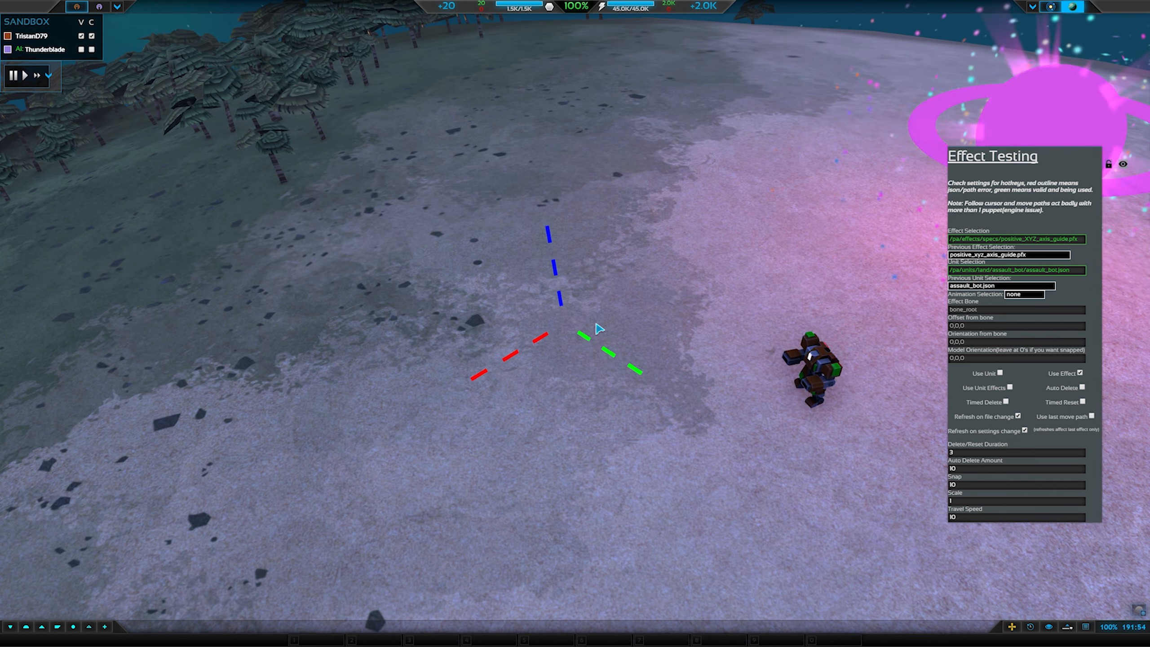
scroll(605, 334, "up", 4)
left_click_drag(603, 342, 488, 333)
scroll(493, 343, "down", 3)
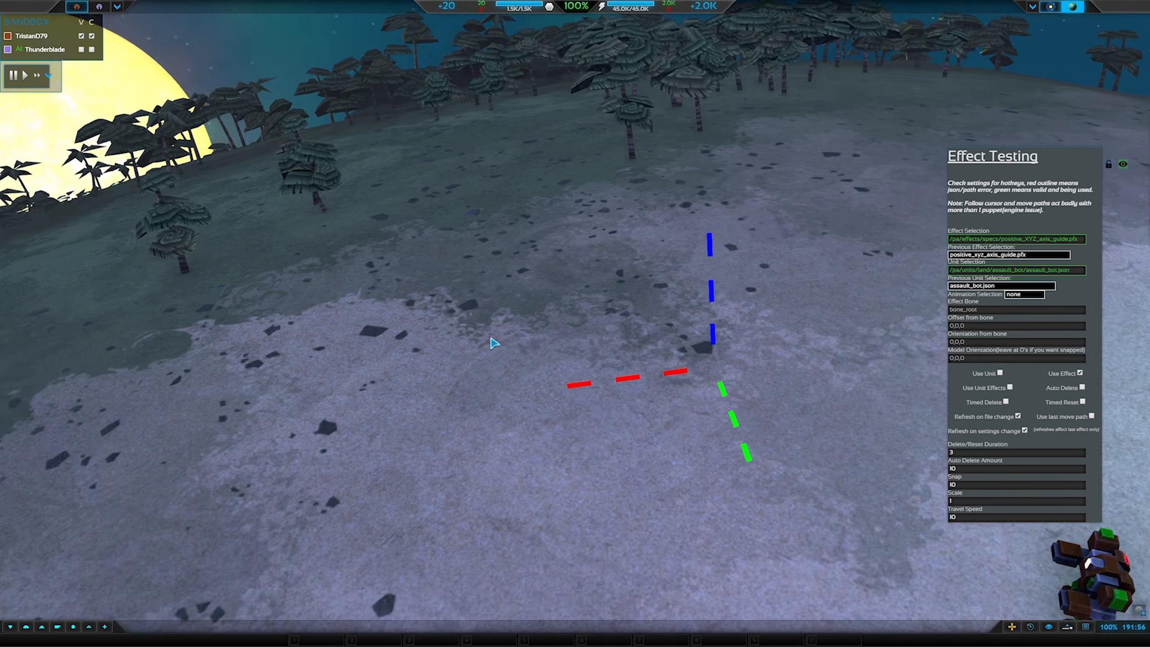
scroll(498, 353, "down", 3)
scroll(503, 355, "up", 3)
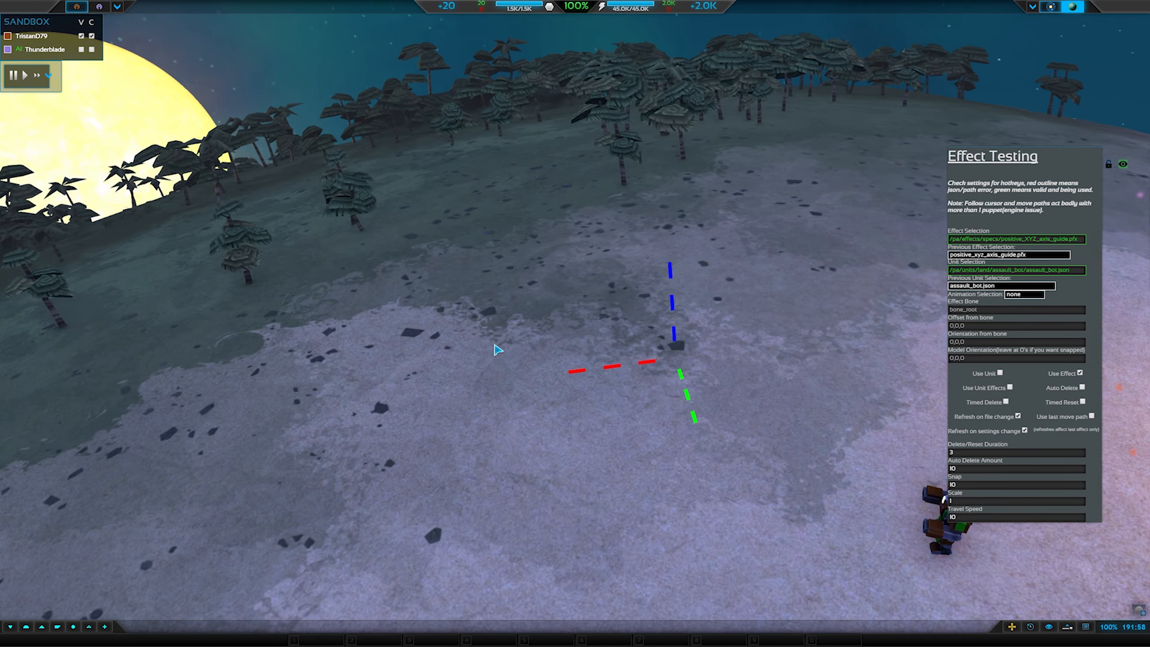
scroll(504, 334, "up", 4)
left_click_drag(545, 353, 618, 378)
scroll(580, 370, "down", 3)
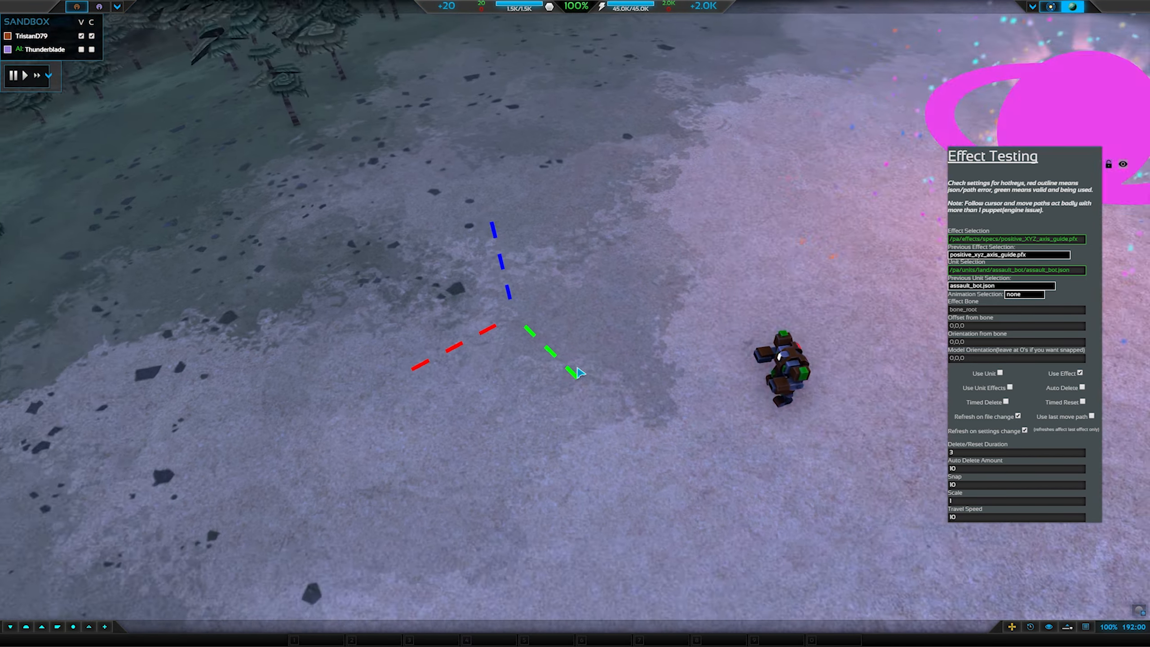
scroll(566, 365, "down", 2)
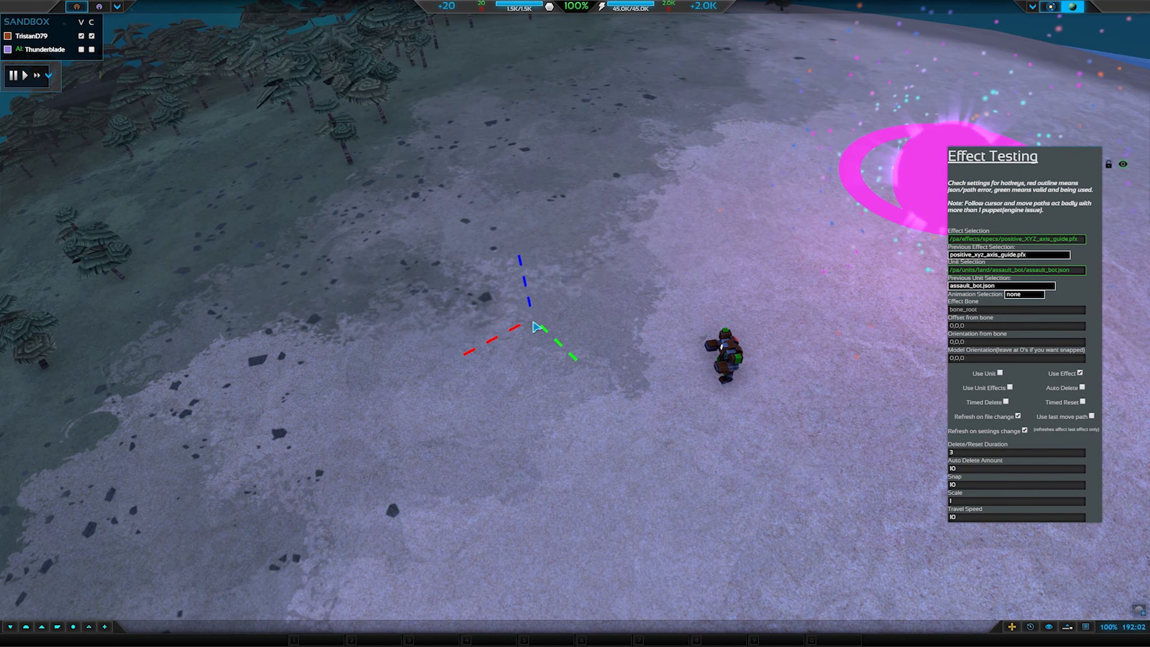
mouse_move(533, 347)
left_mouse_down()
mouse_move(466, 333)
mouse_move(560, 331)
mouse_move(525, 336)
left_mouse_up()
scroll(471, 336, "up", 3)
scroll(561, 331, "down", 3)
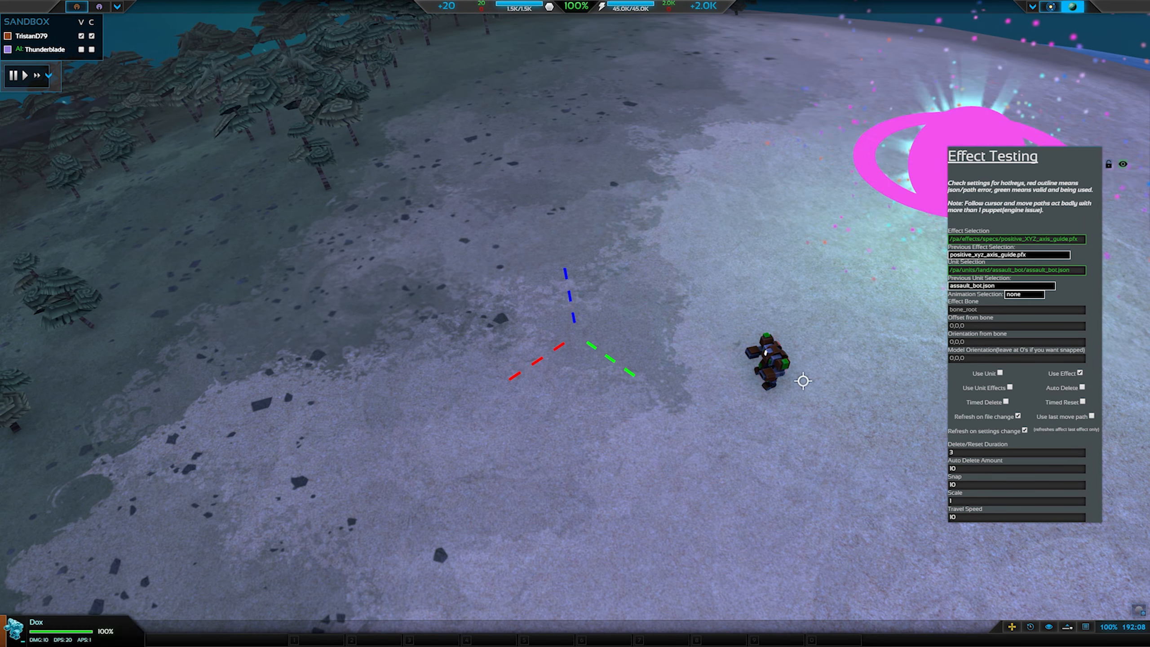
Examine the emitter's killOnDeactivate and useWorldSpace properties in the editor.
left_click(1086, 627)
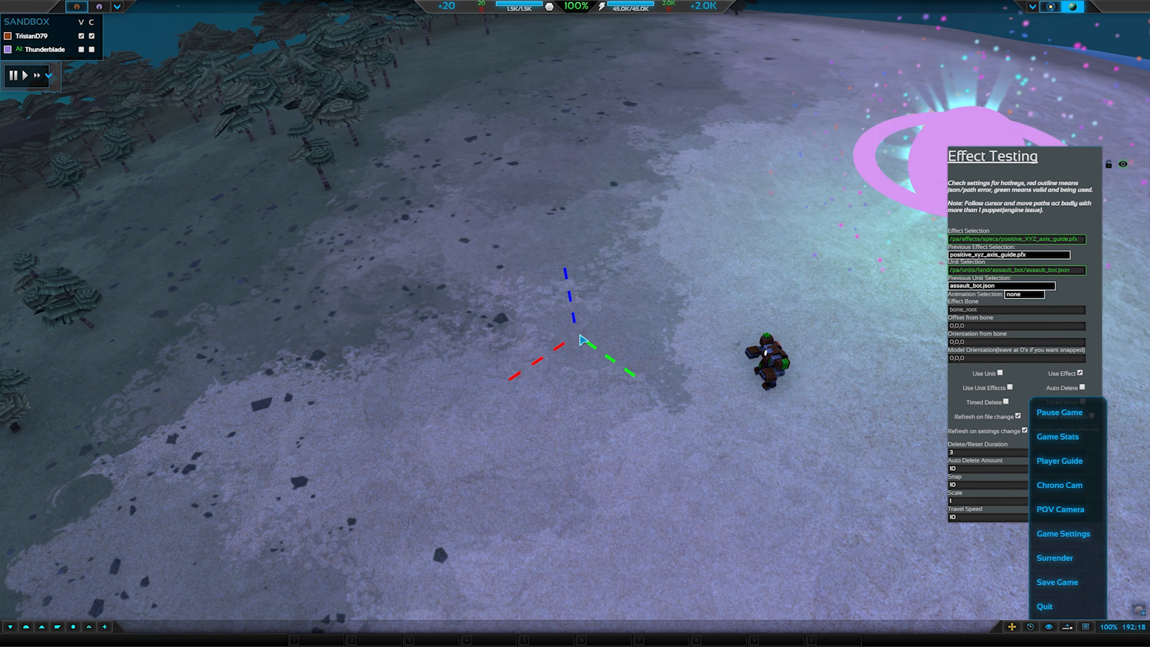
scroll(600, 369, "down", 10)
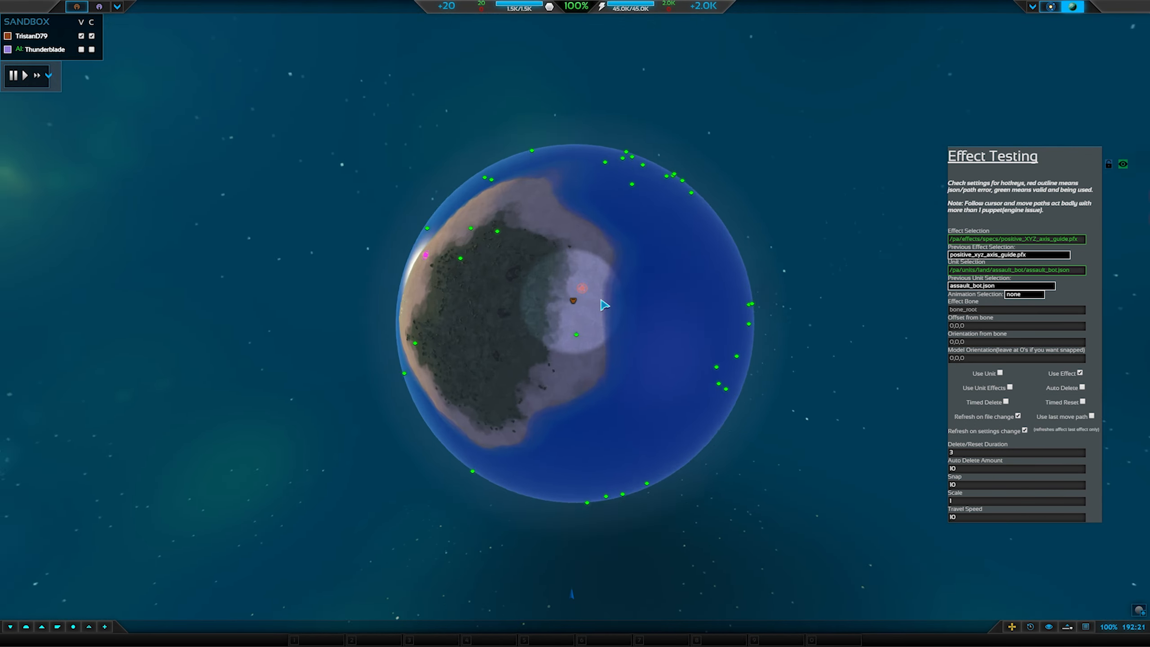
scroll(605, 305, "up", 10)
scroll(585, 491, "down", 2)
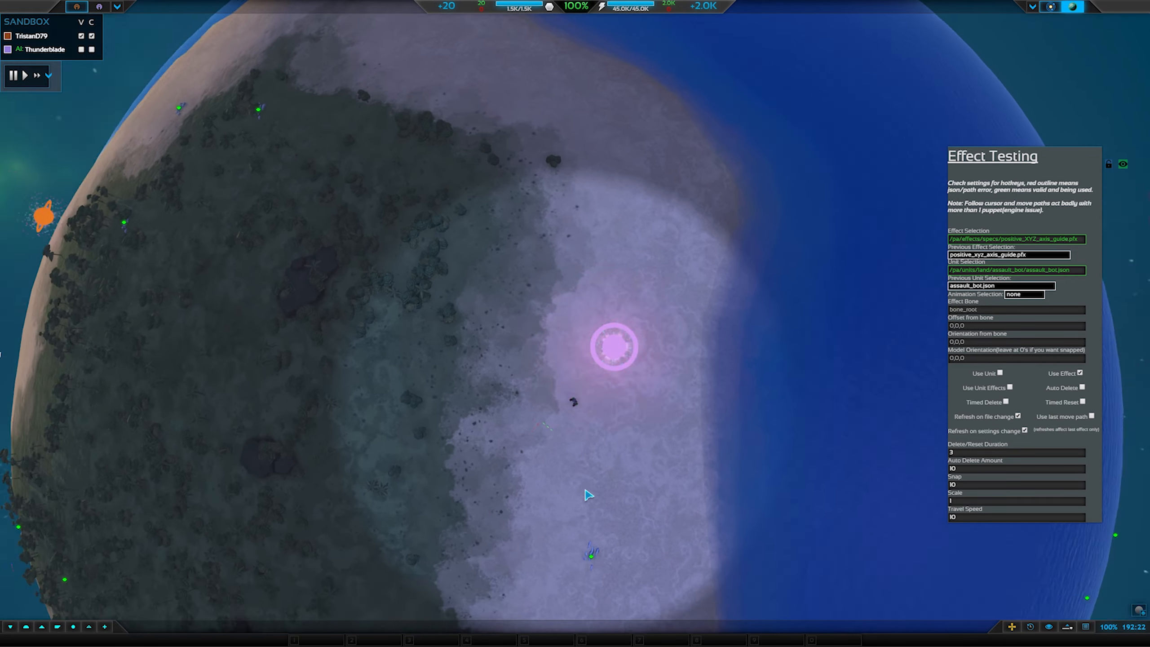
scroll(543, 449, "up", 3)
scroll(543, 449, "up", 4)
mouse_move(565, 452)
left_mouse_down()
mouse_move(773, 395)
mouse_move(544, 457)
left_mouse_up()
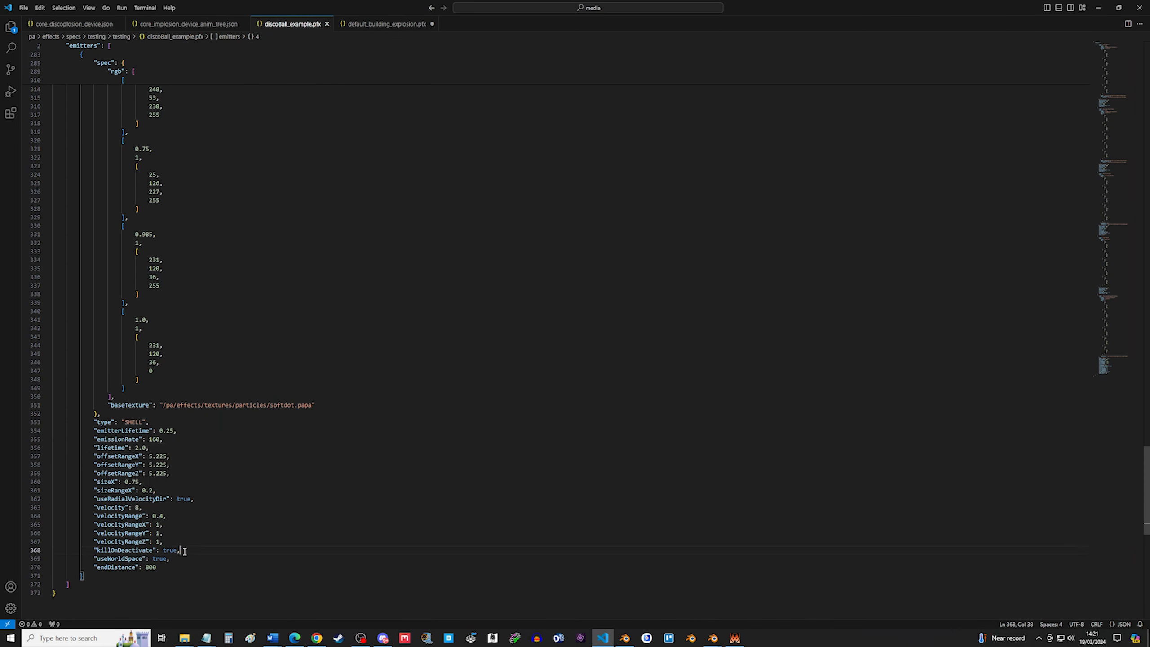
left_click_drag(54, 558, 44, 554)
left_click_drag(180, 558, 59, 562)
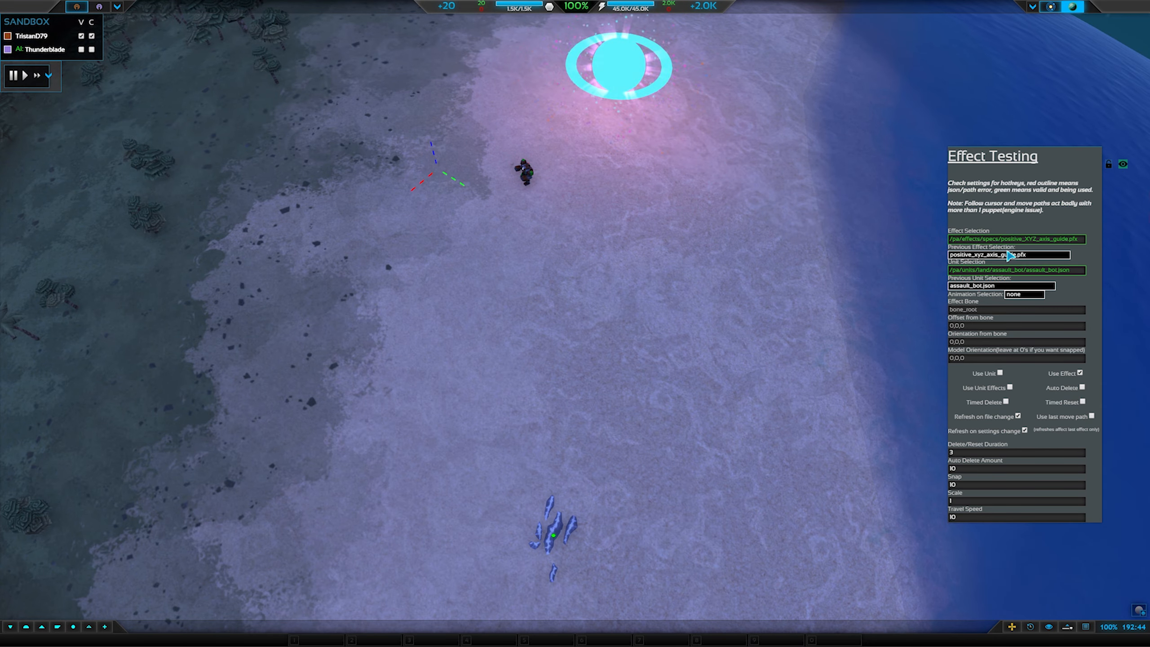
Select discoball_example.pfx as the effect in the Effect Testing panel and spawn it on the terrain.
left_click(1011, 255)
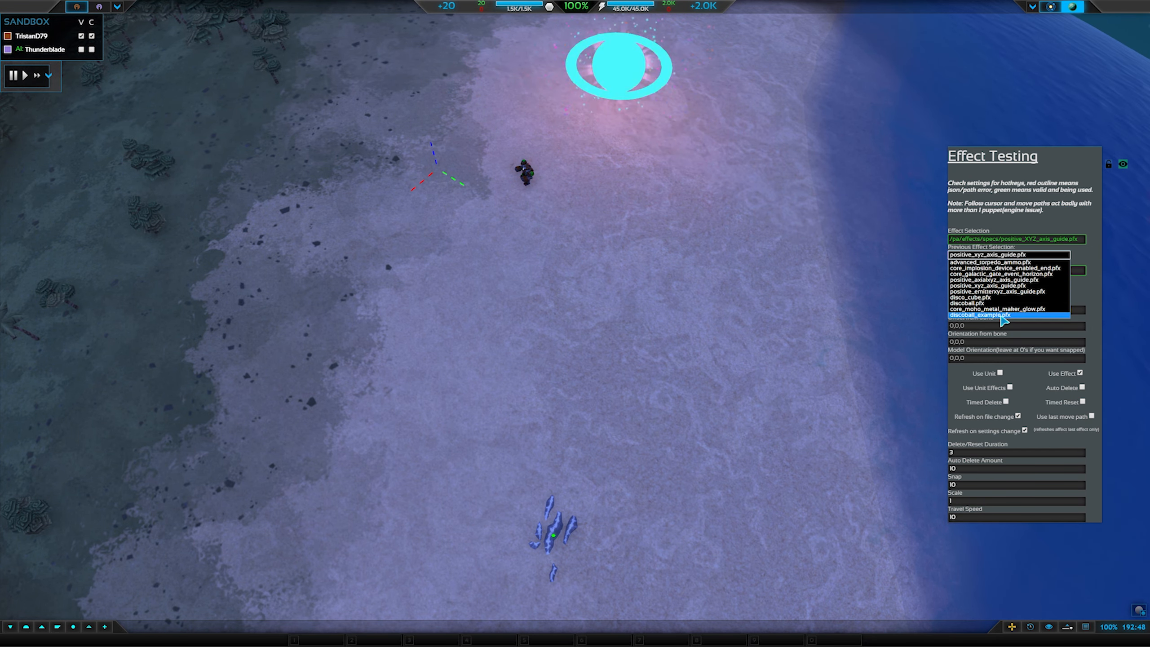
left_click(1002, 316)
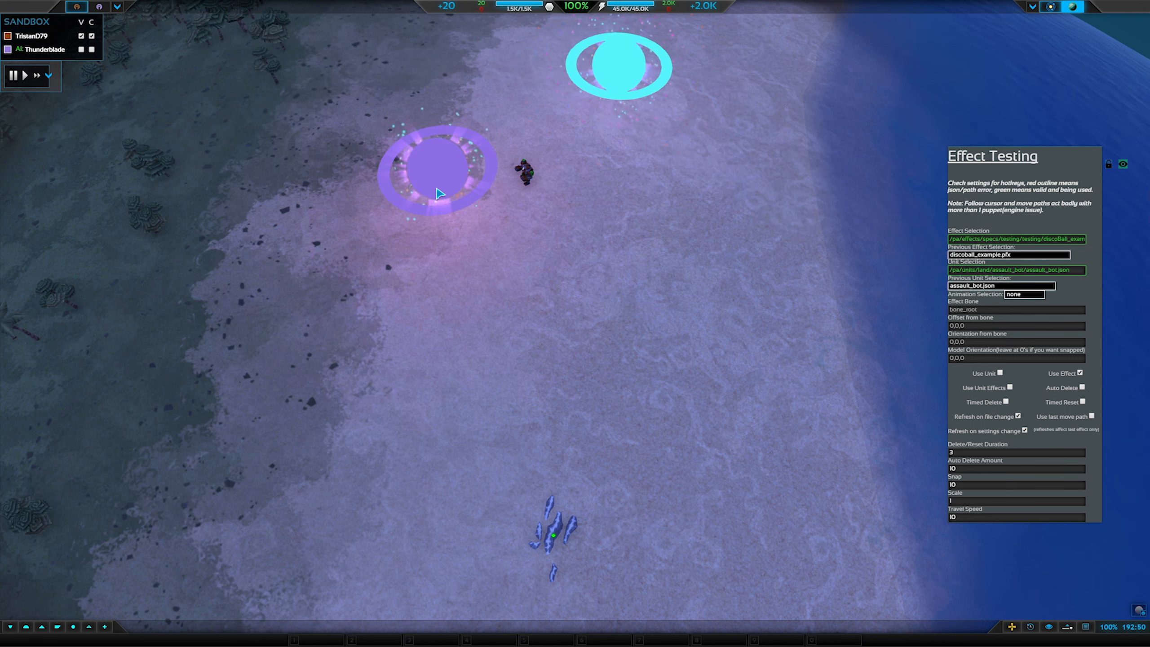
scroll(621, 102, "down", 2)
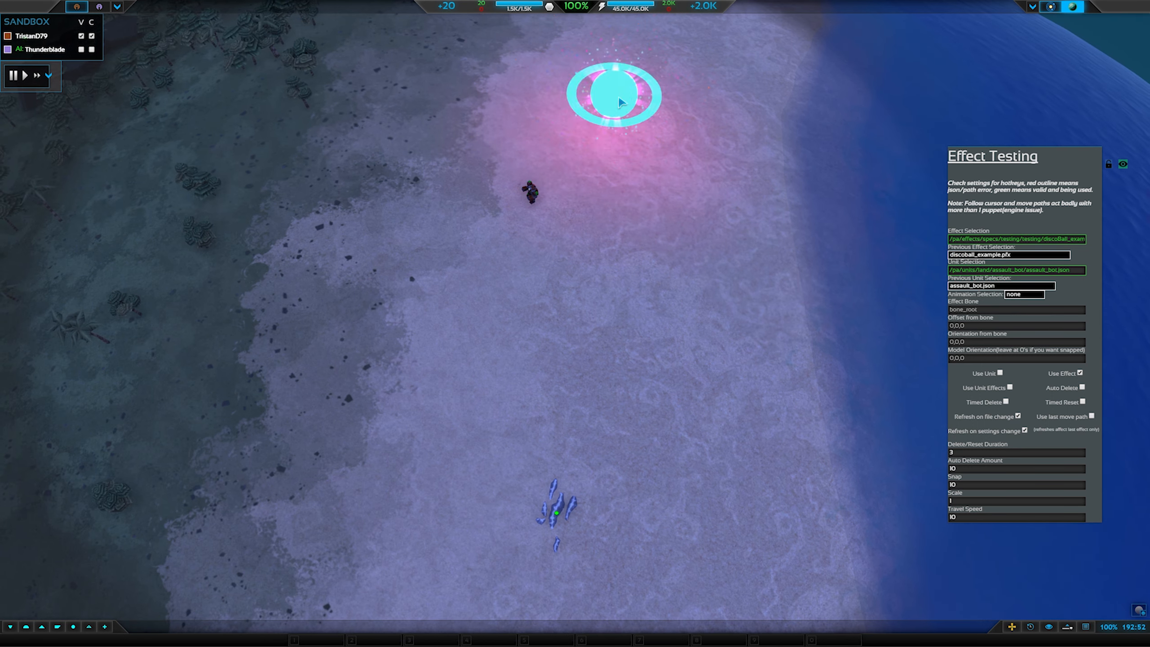
left_click_drag(574, 331, 650, 174)
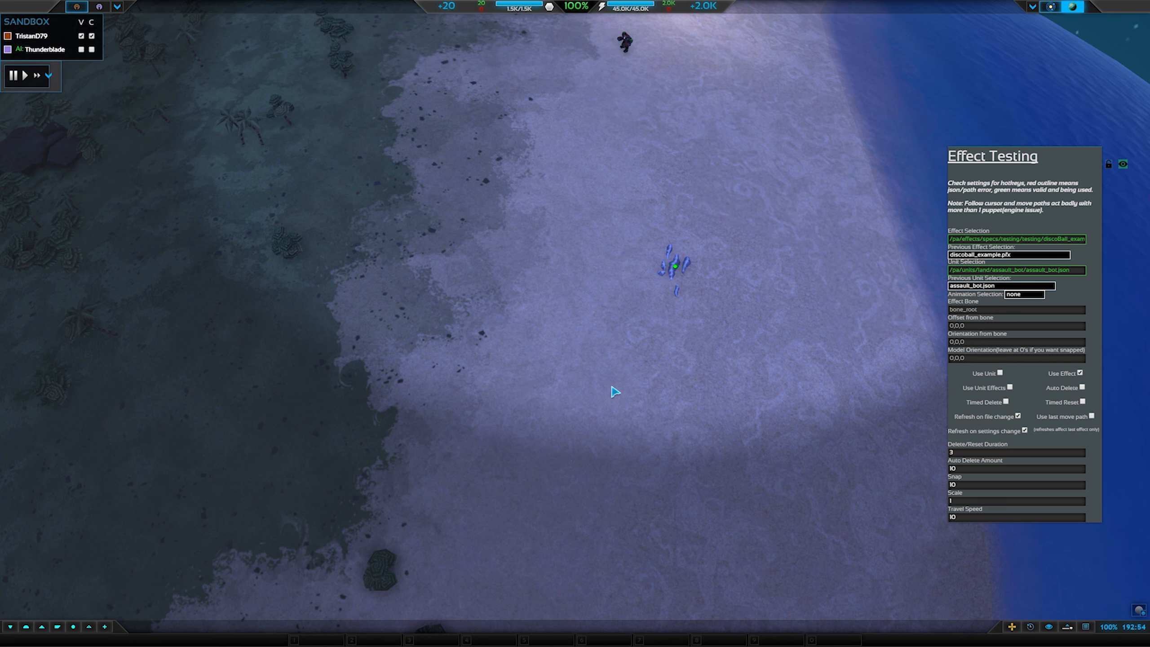
key("f")
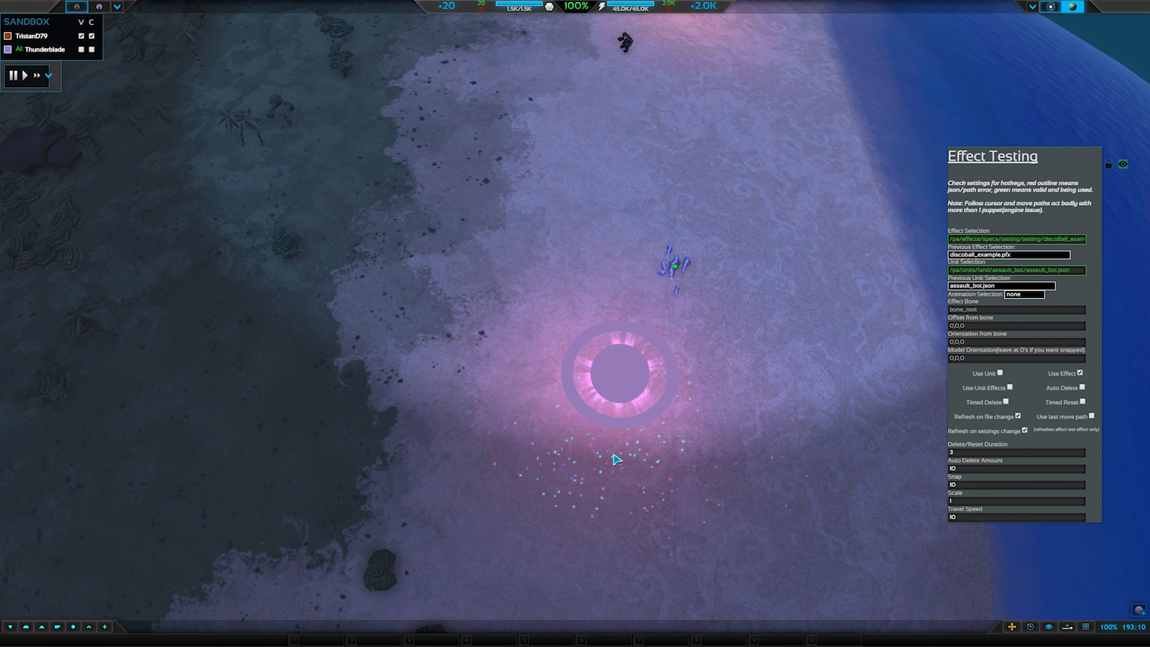
Scroll through the emitter's colour keys and properties in discoball_example.pfx.
scroll(561, 394, "up", 2)
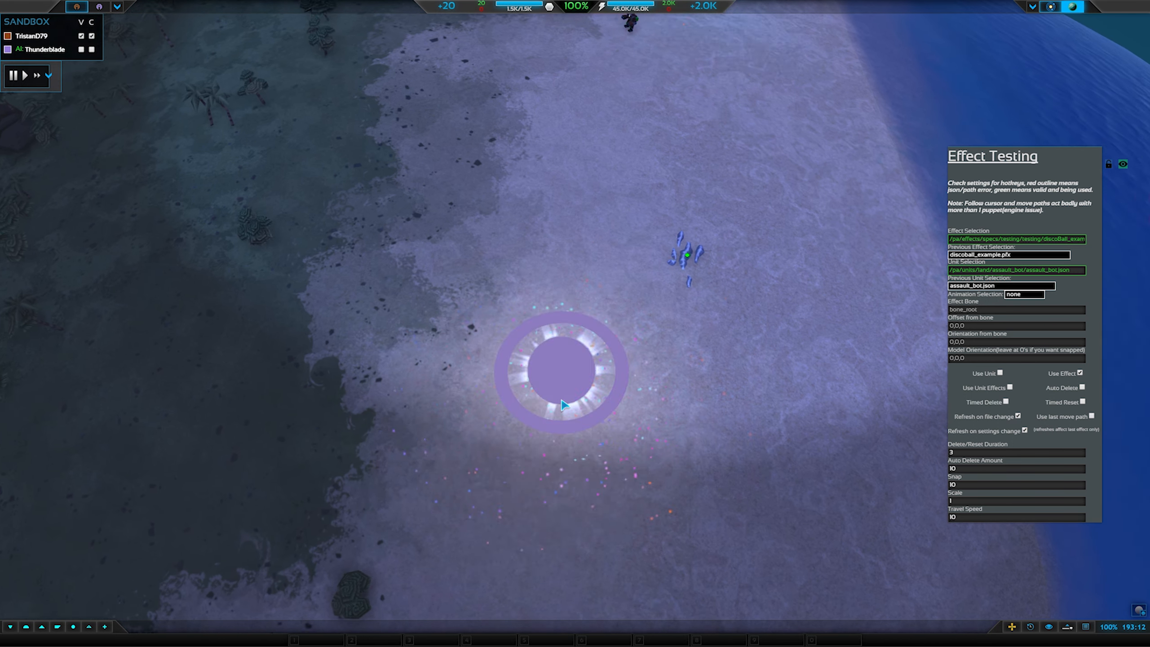
scroll(564, 405, "up", 1)
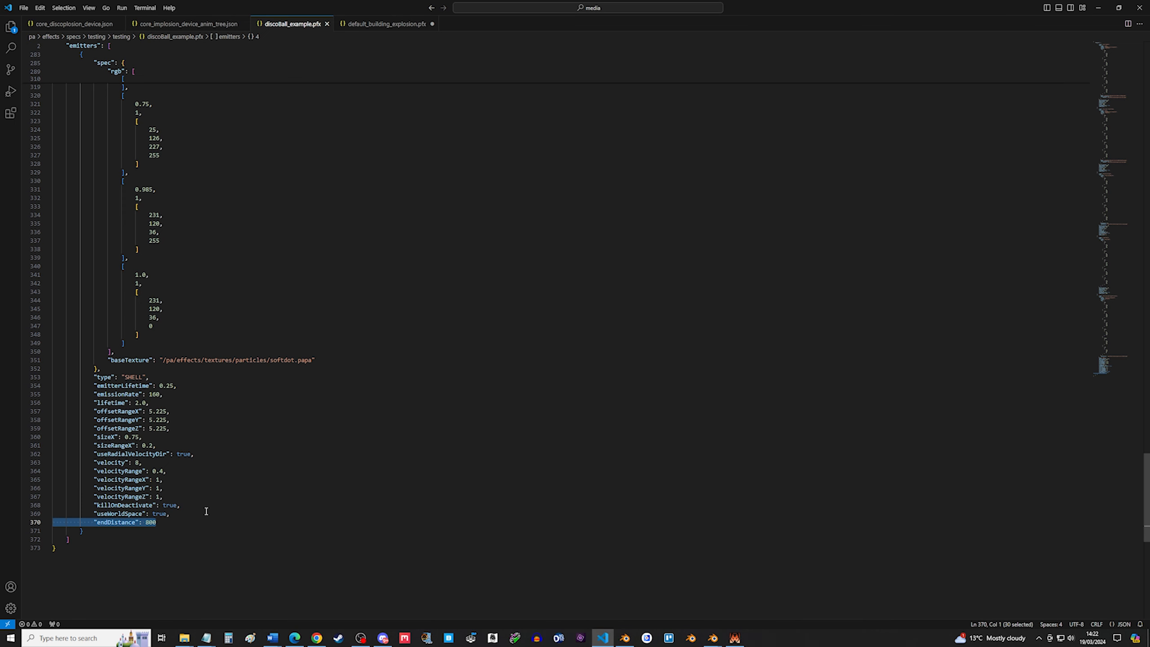
scroll(206, 511, "up", 14)
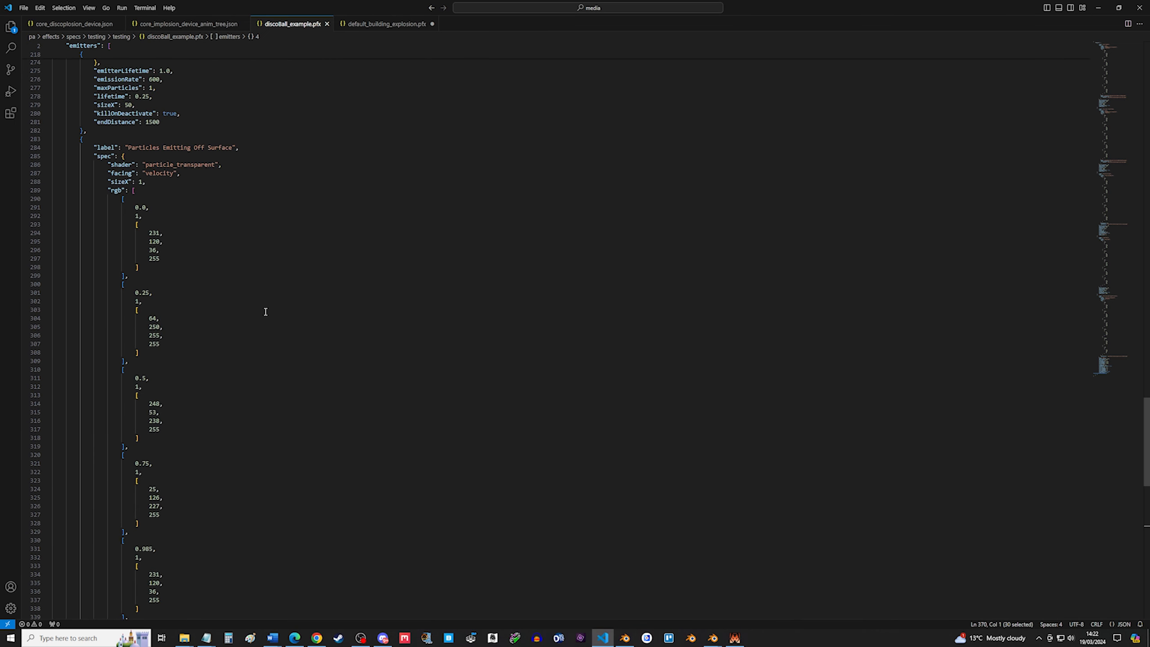
scroll(303, 436, "down", 12)
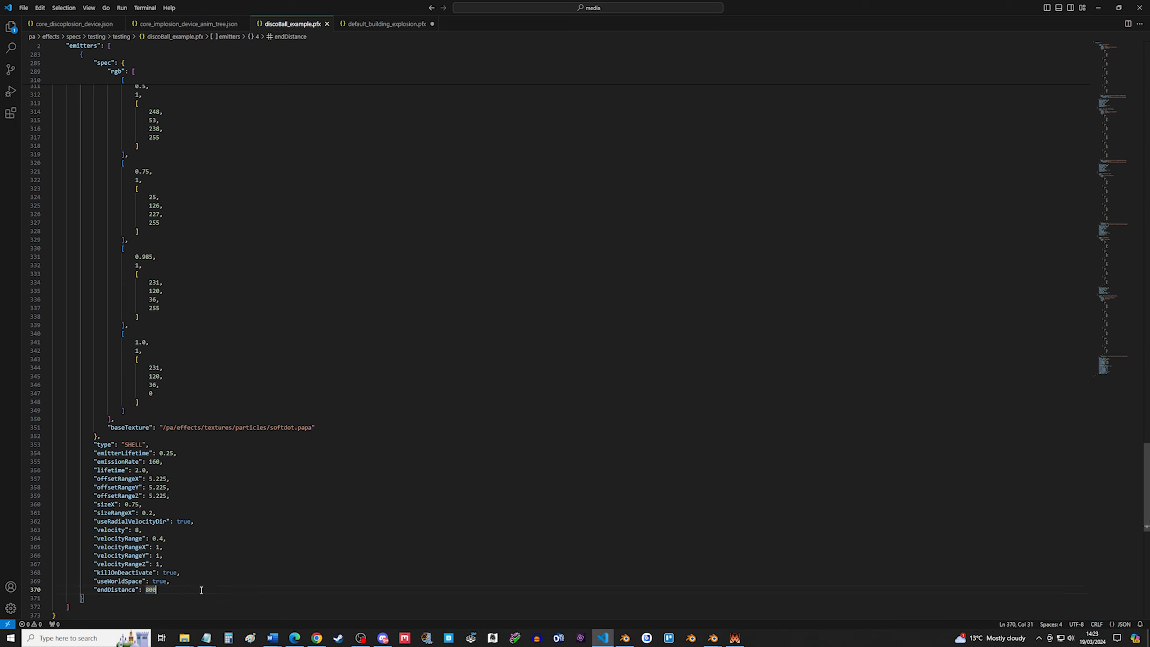
scroll(326, 452, "up", 20)
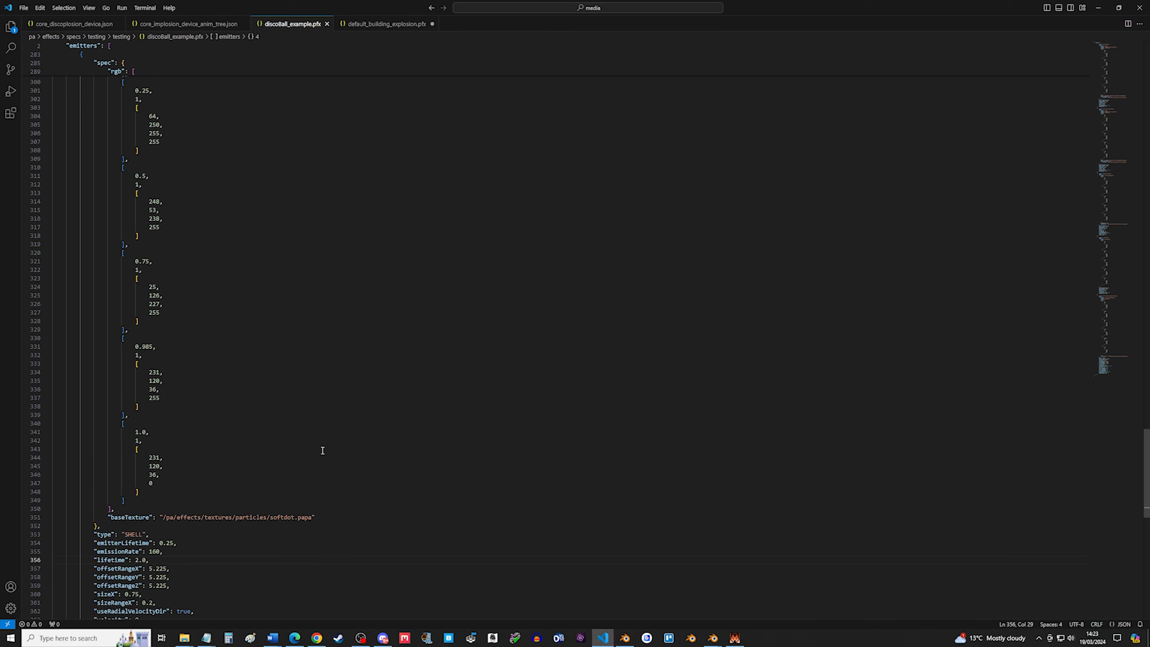